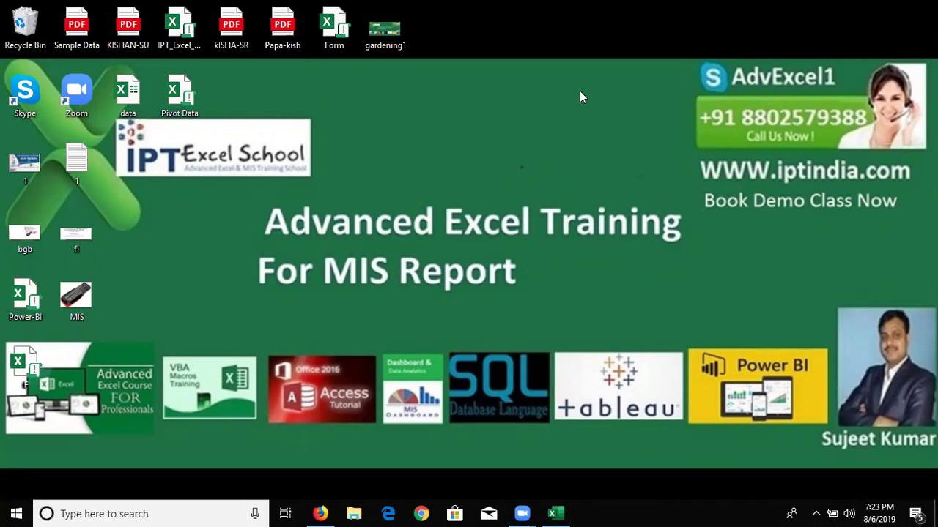
# - Bring the Pivot Data workbook with its sales-by-state pivot table to the front
pyautogui.click(562, 513)
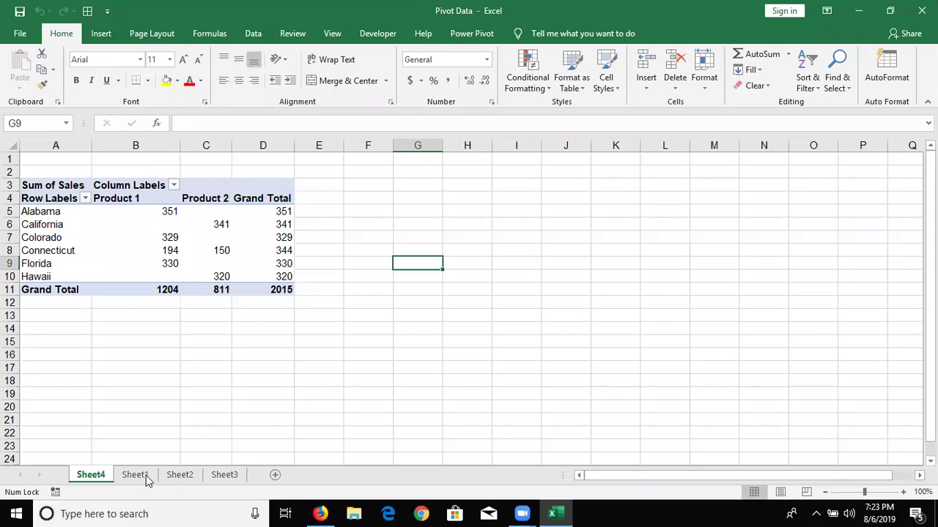
# - Copy Sheet1's data rows A2:J20 and paste them at A1 of a new blank workbook
pyautogui.hotkey('ctrl', 'pagedown')
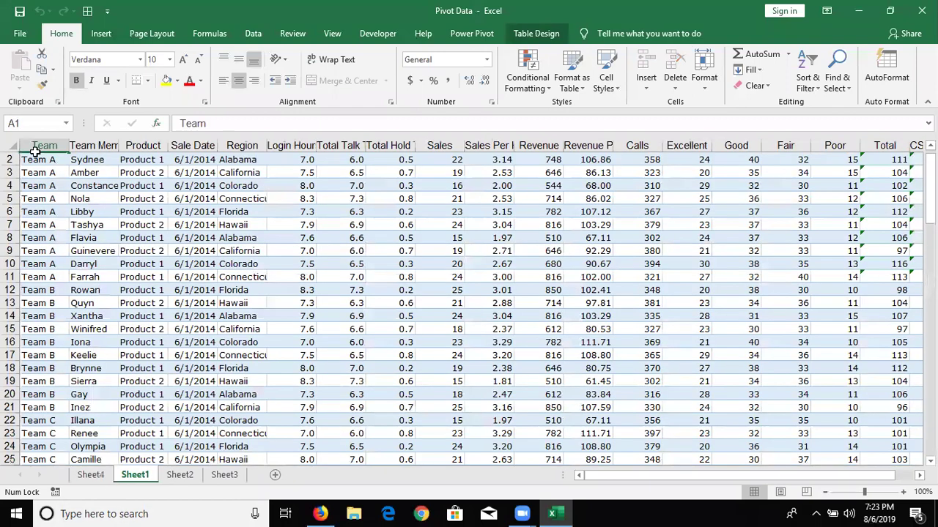
pyautogui.hotkey('ctrl', 'Home')
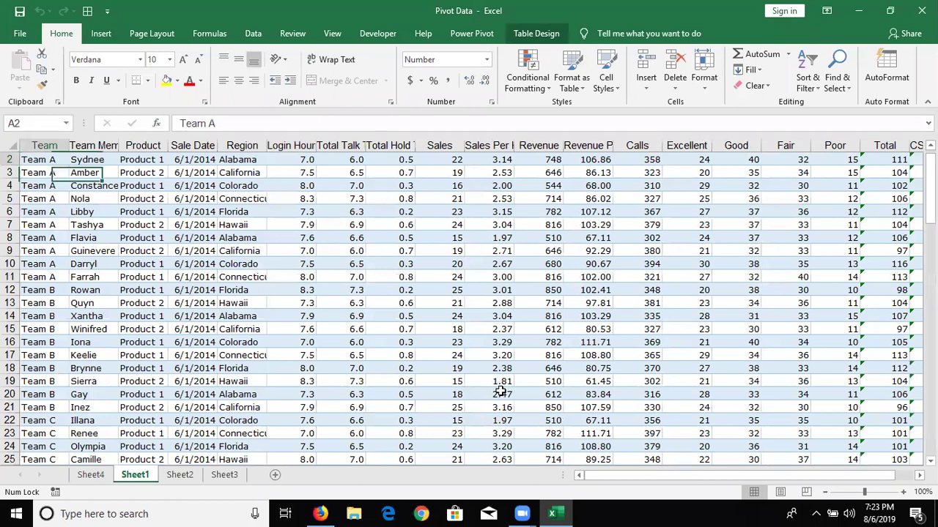
pyautogui.keyDown('shift'); pyautogui.click(500, 392); pyautogui.keyUp('shift')
pyautogui.hotkey('ctrl', 'c')
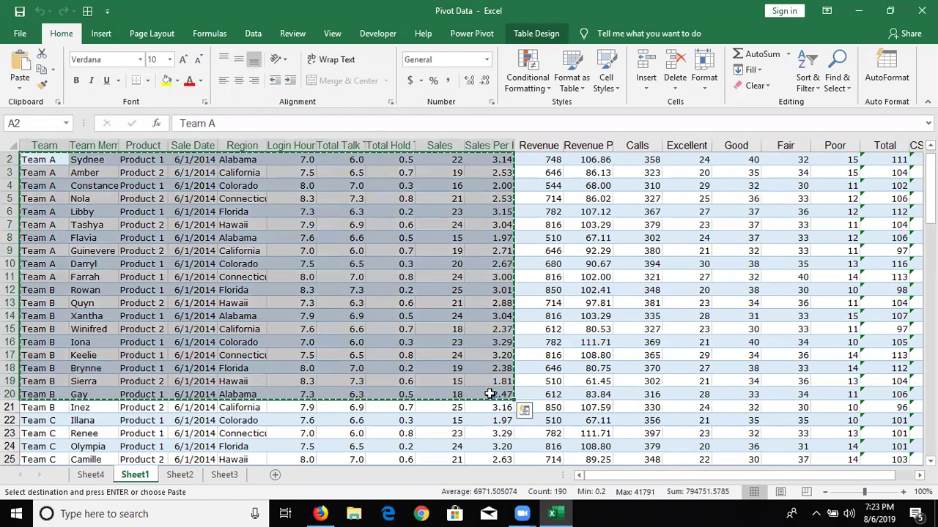
pyautogui.hotkey('ctrl', 'n')
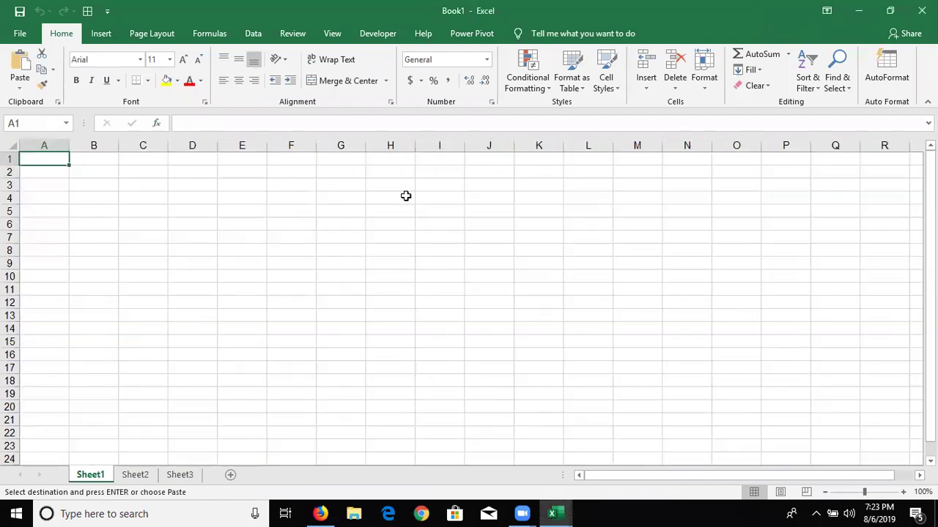
pyautogui.hotkey('ctrl', 'v')
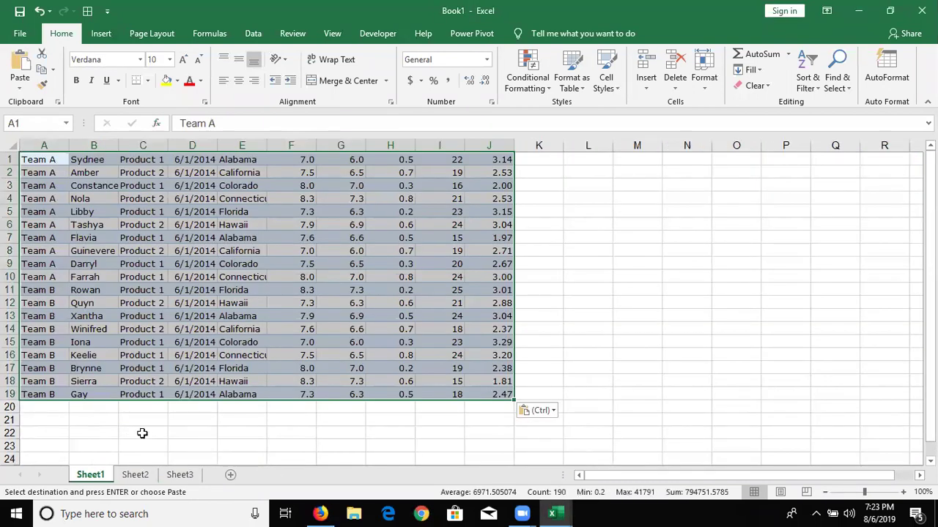
pyautogui.click(192, 251)
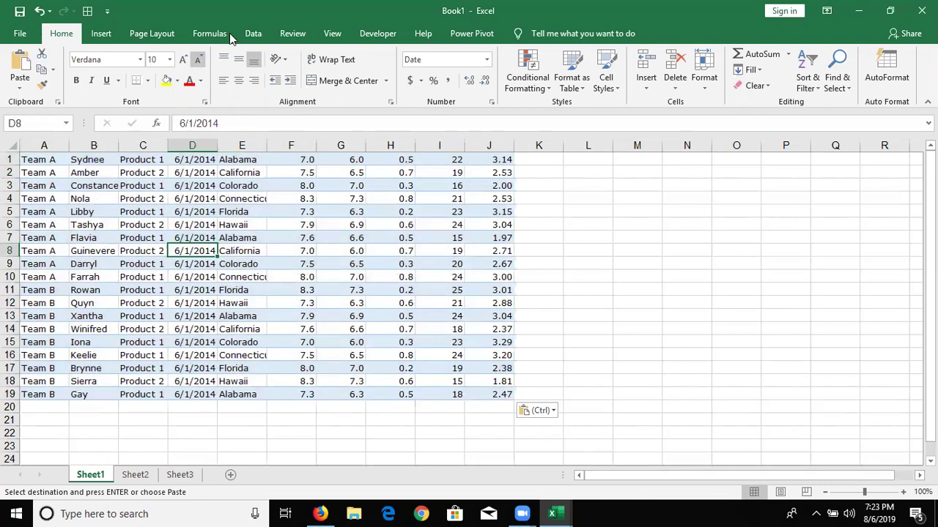
# - Use the Desktop picture bgb as Sheet1's background and turn off gridlines view
pyautogui.click(154, 33)
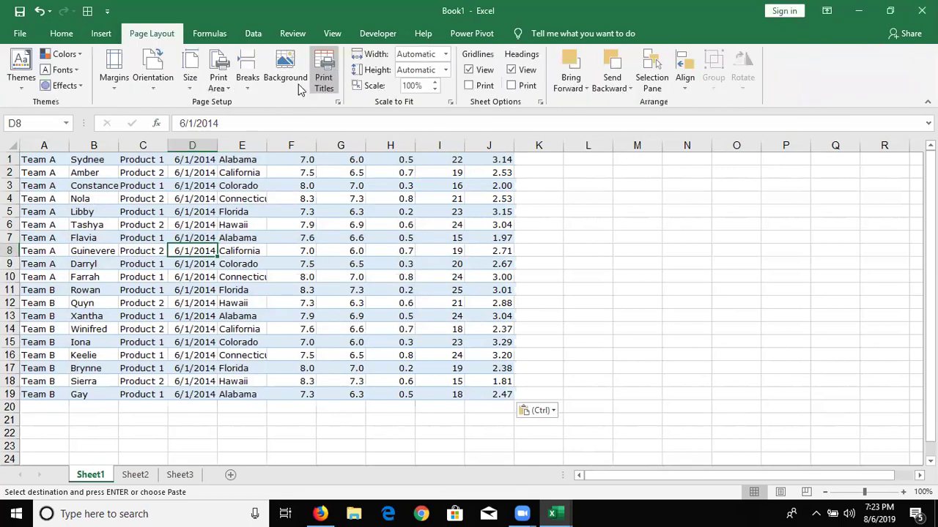
pyautogui.click(296, 82)
pyautogui.click(629, 391)
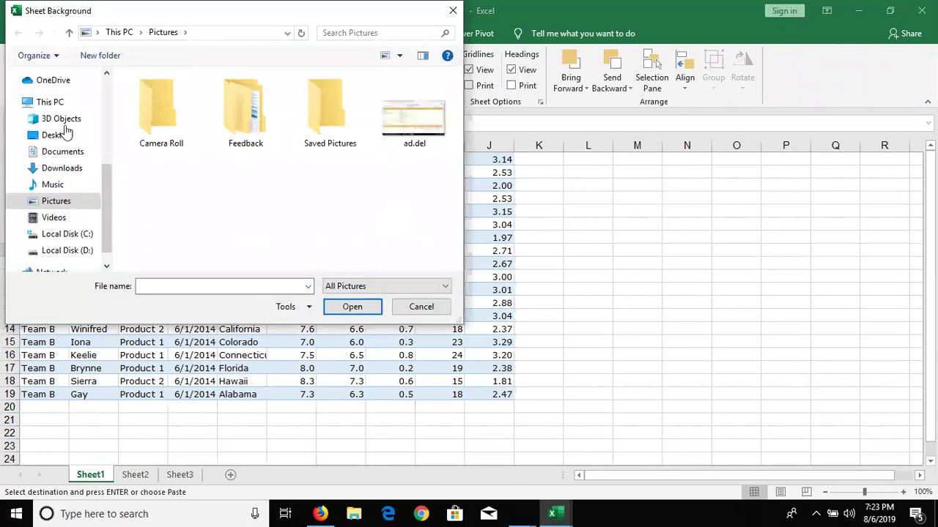
pyautogui.click(65, 137)
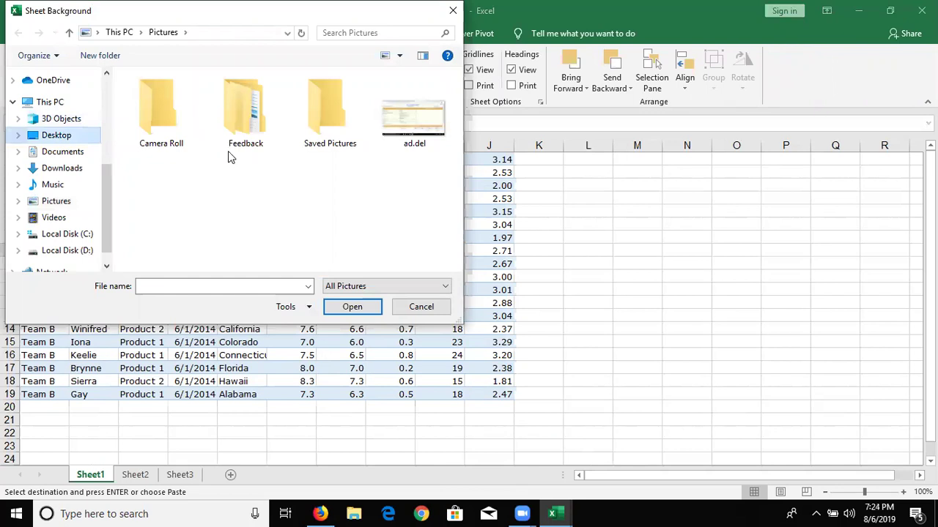
pyautogui.click(259, 112)
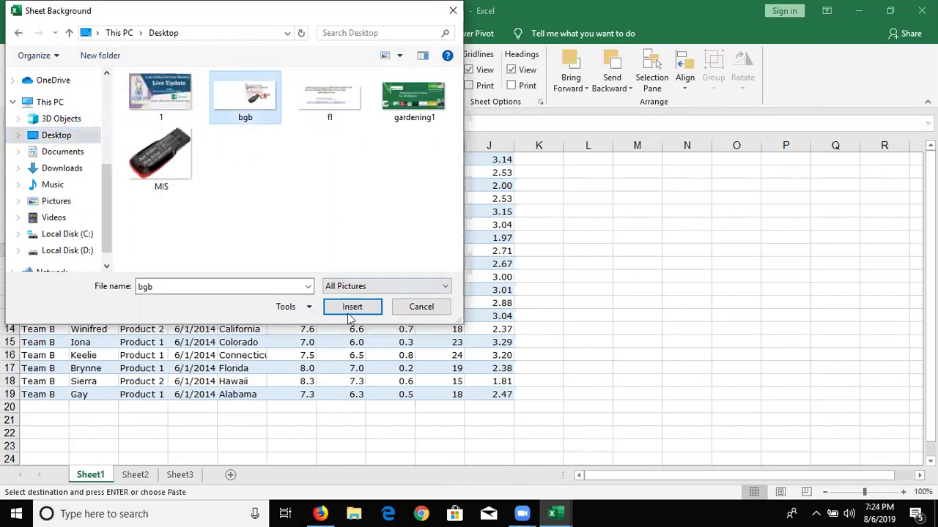
pyautogui.click(350, 311)
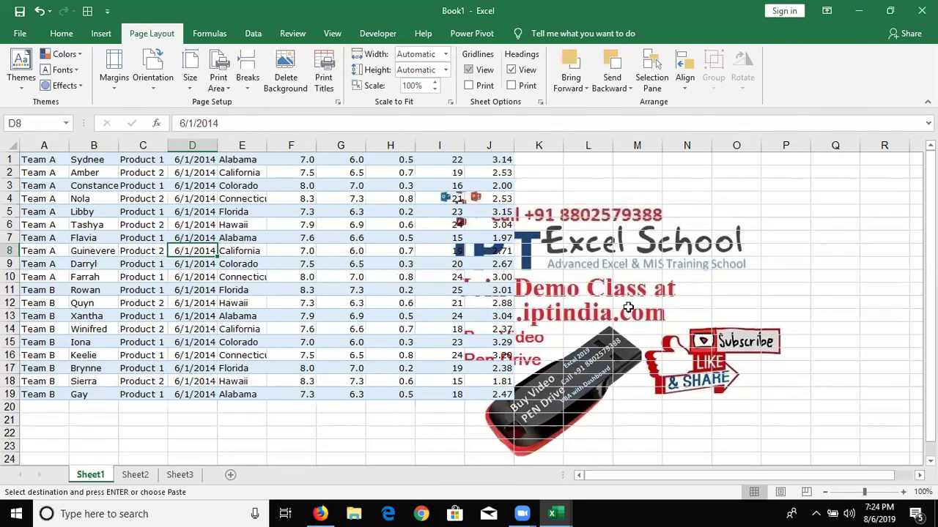
pyautogui.click(468, 69)
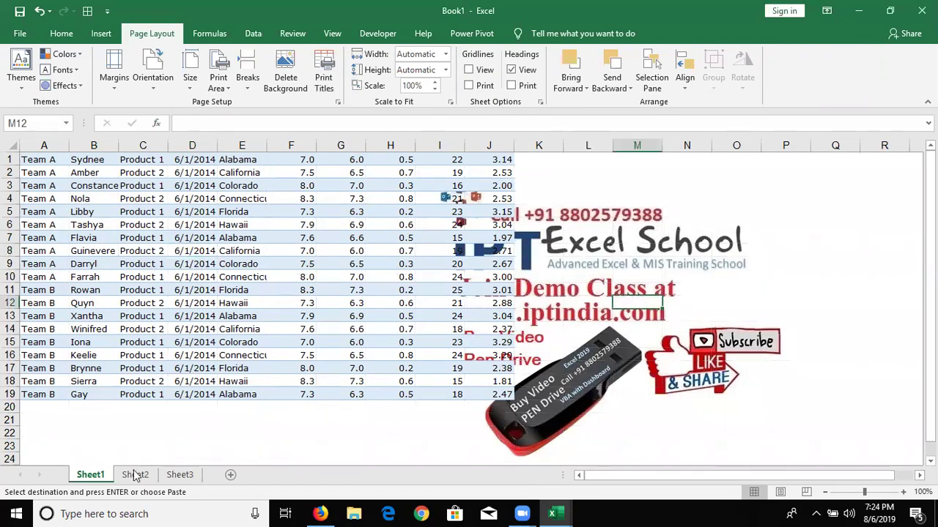
# - Duplicate Sheet1 as Sheet1 (2) and delete everything on the copy
pyautogui.moveTo(136, 474); pyautogui.dragTo(158, 474)
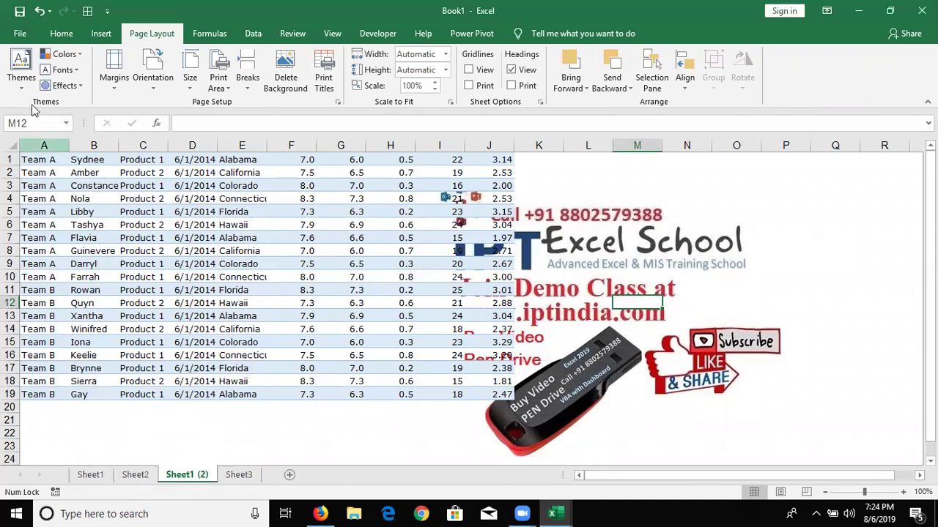
pyautogui.hotkey('ctrl', 'a')
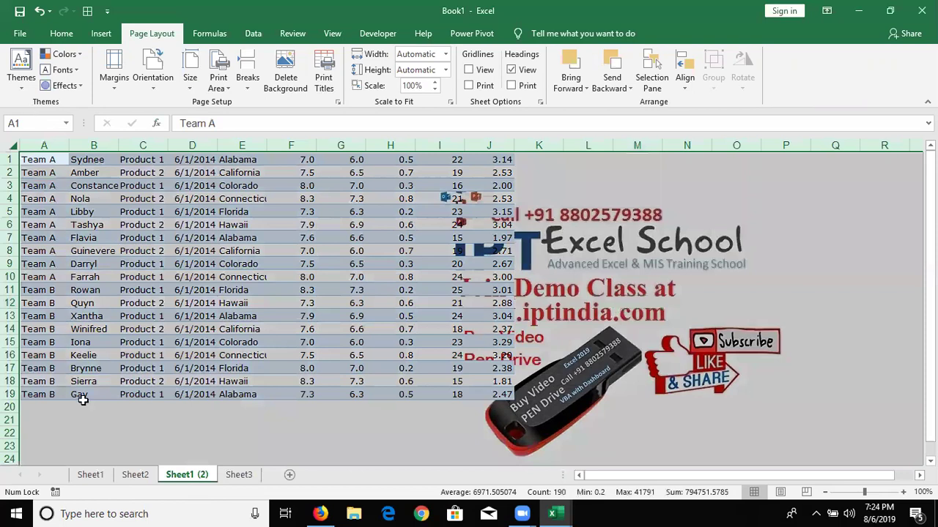
pyautogui.press('Delete')
# - Set all of Sheet1's cells to No Fill so the background picture shows through
pyautogui.click(90, 475)
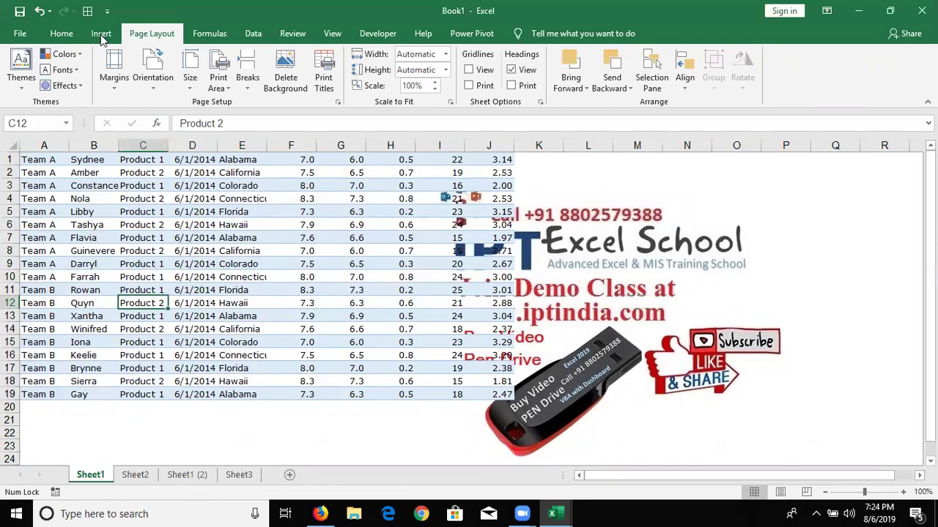
pyautogui.hotkey('ctrl', 'a')
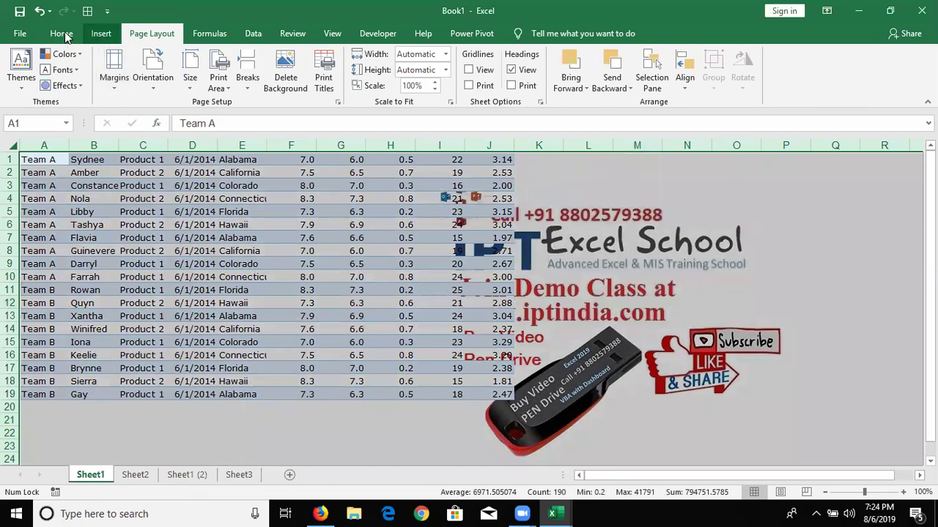
pyautogui.scroll(1, 65, 37)
pyautogui.scroll(1, 64, 37)
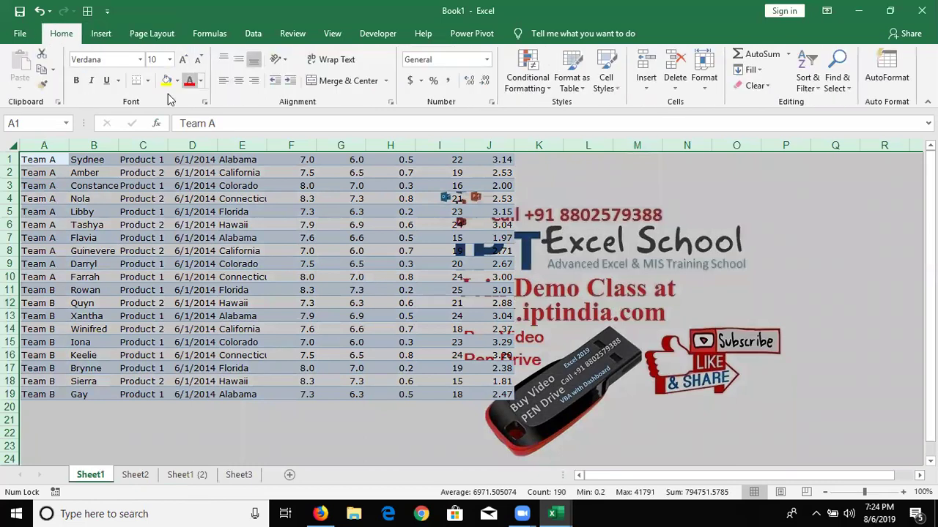
pyautogui.click(176, 81)
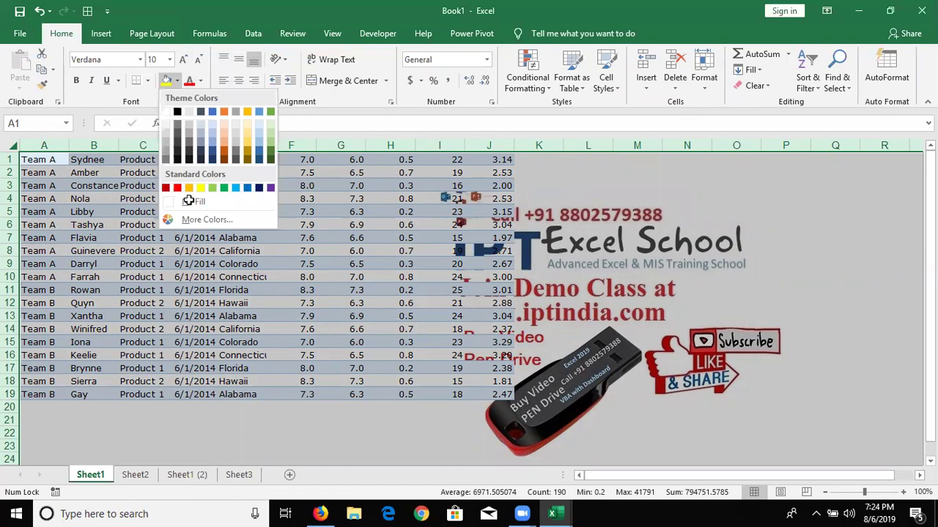
pyautogui.click(189, 201)
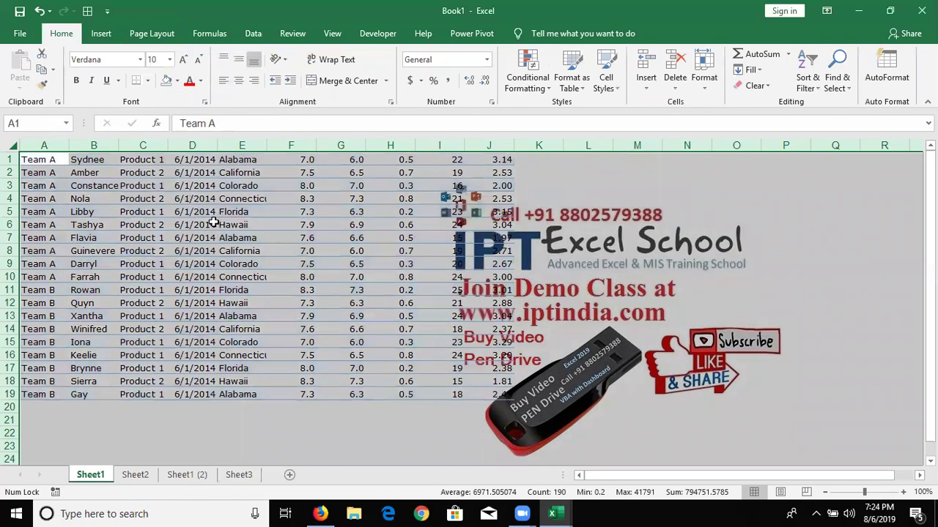
pyautogui.click(212, 223)
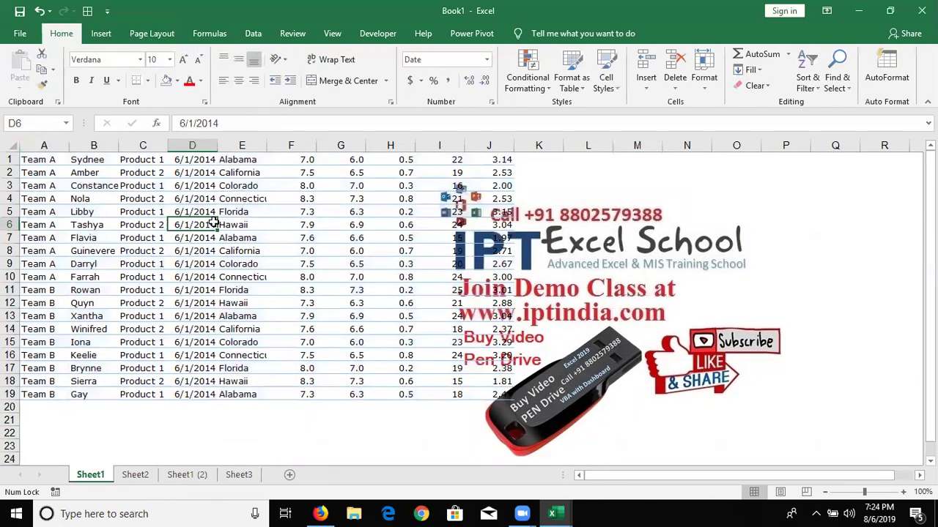
# - Look through the Sheet1 tab menu and the Format cell options, dismissing both
pyautogui.rightClick(85, 476)
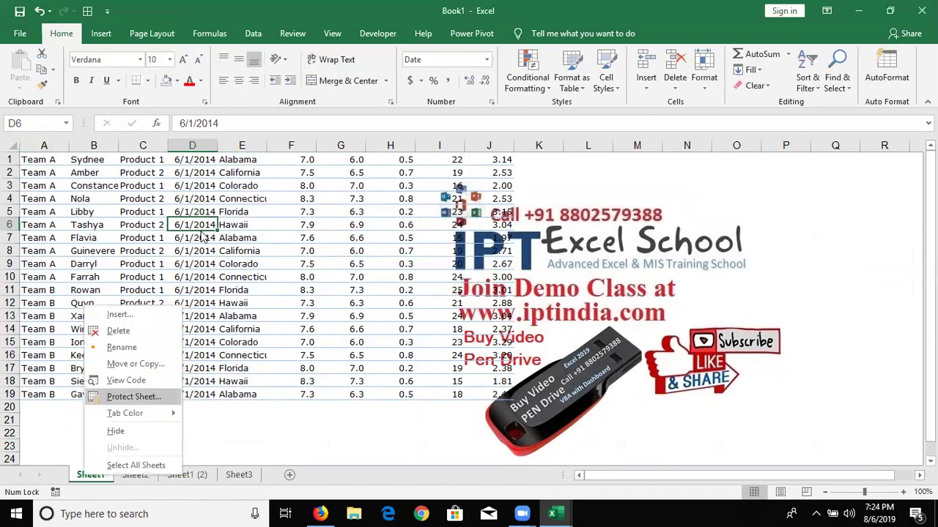
pyautogui.press('Escape')
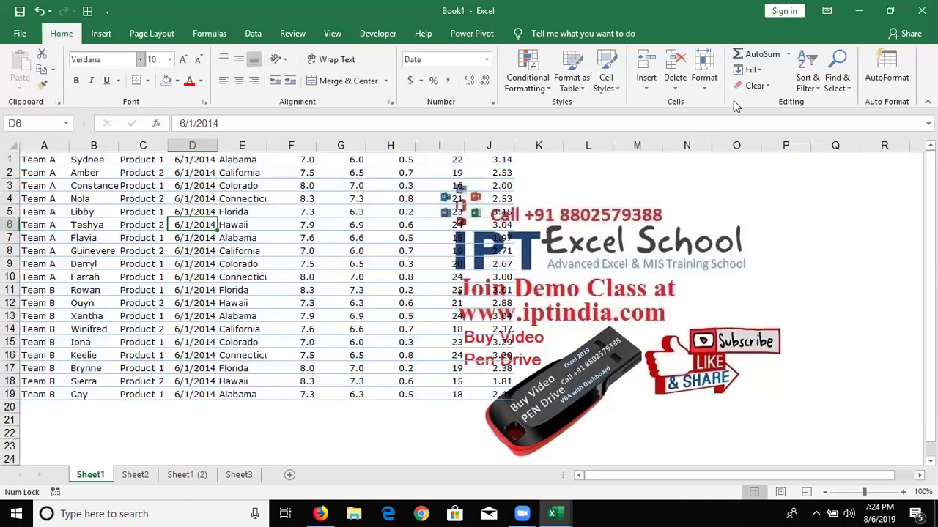
pyautogui.click(707, 87)
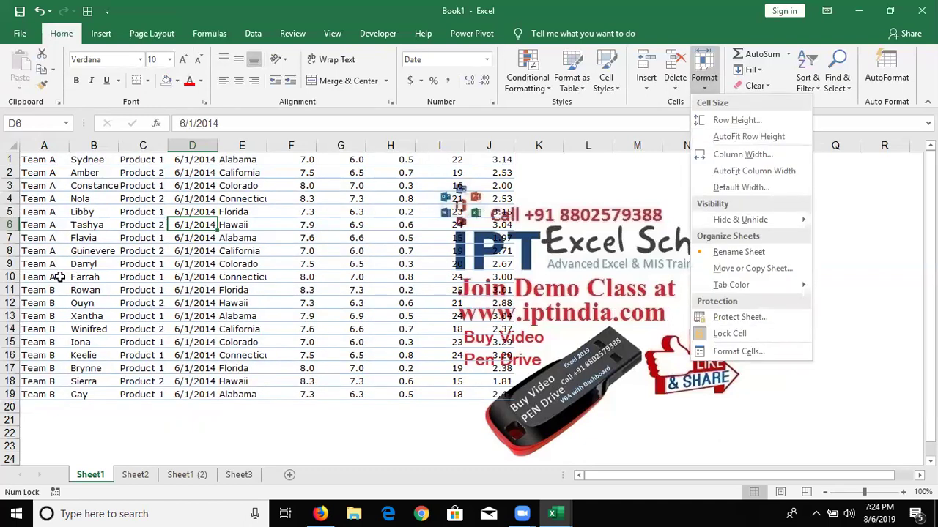
pyautogui.press('Escape')
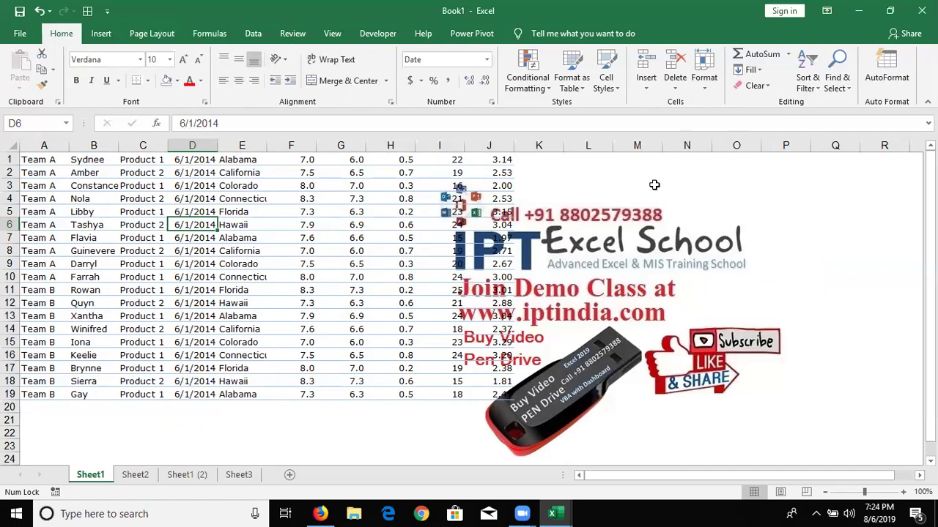
# - Protect Sheet1 from the Review tab with a password, entering it twice to confirm
pyautogui.hotkey('alt', 'r')
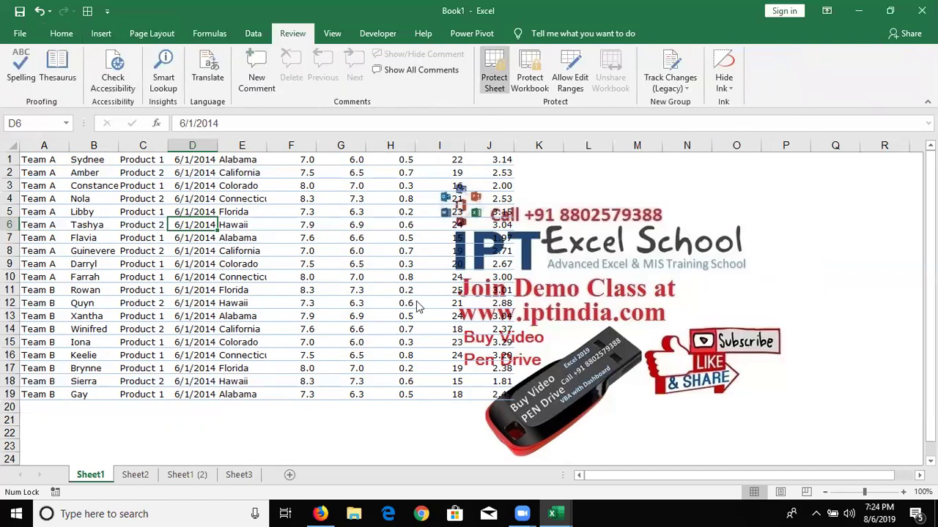
pyautogui.press('Return')
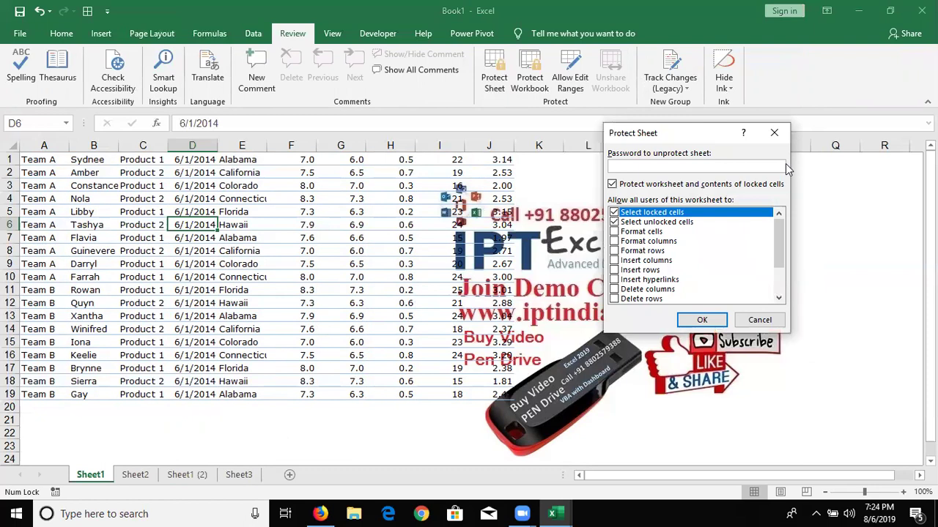
pyautogui.moveTo(695, 139); pyautogui.dragTo(263, 197)
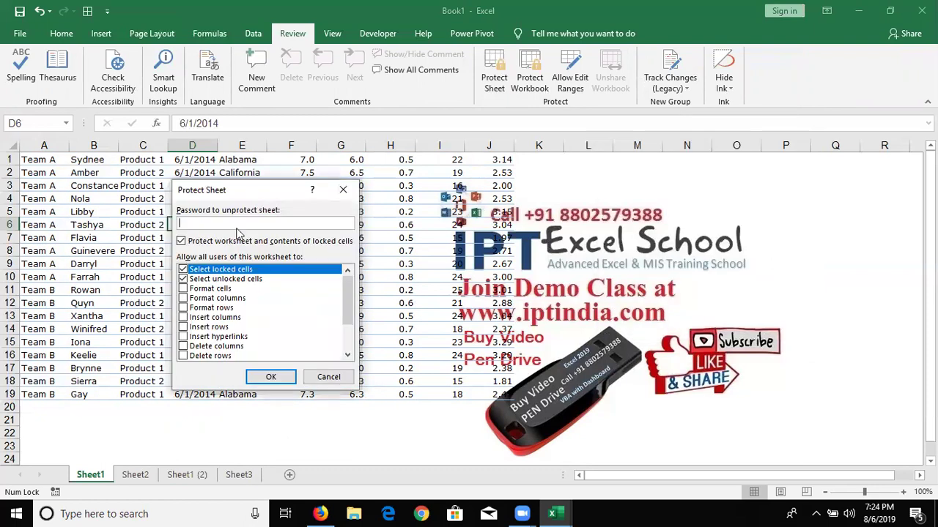
pyautogui.write('1')
pyautogui.press('Return')
pyautogui.write('1')
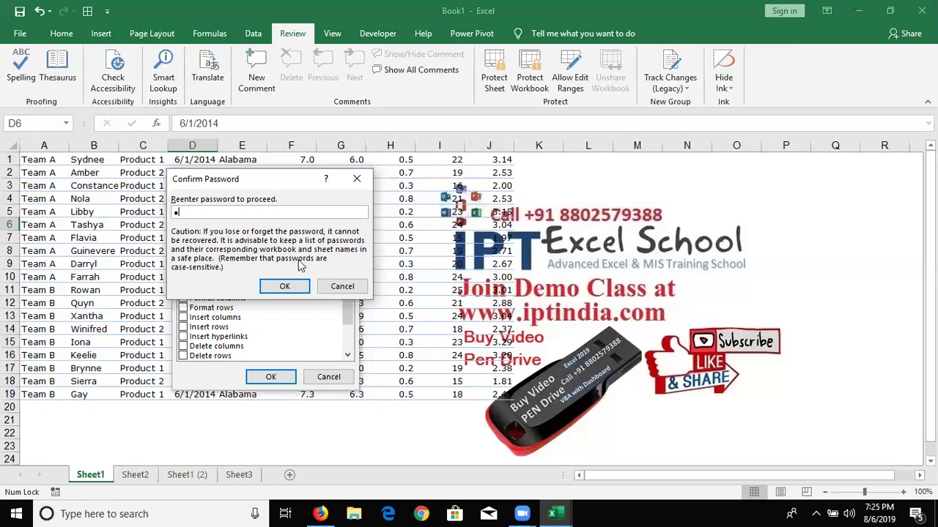
pyautogui.click(285, 286)
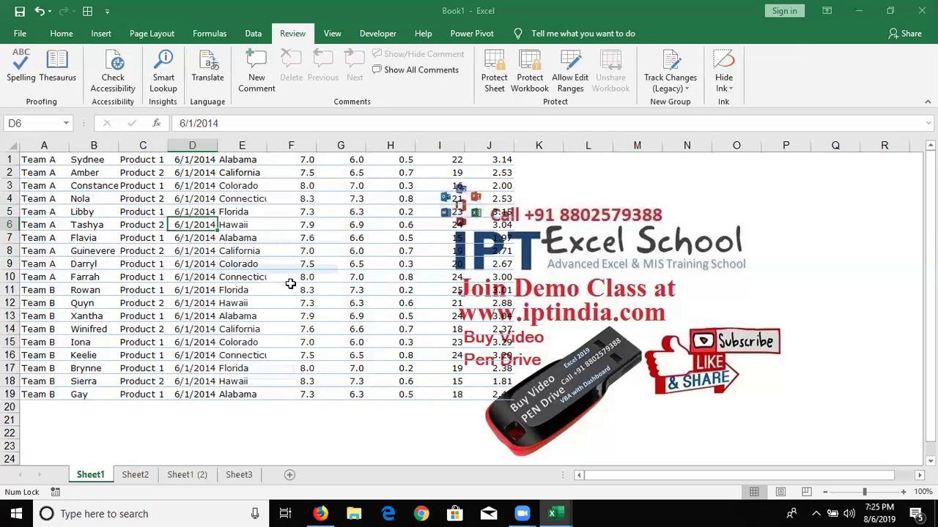
pyautogui.click(251, 251)
pyautogui.doubleClick(251, 253)
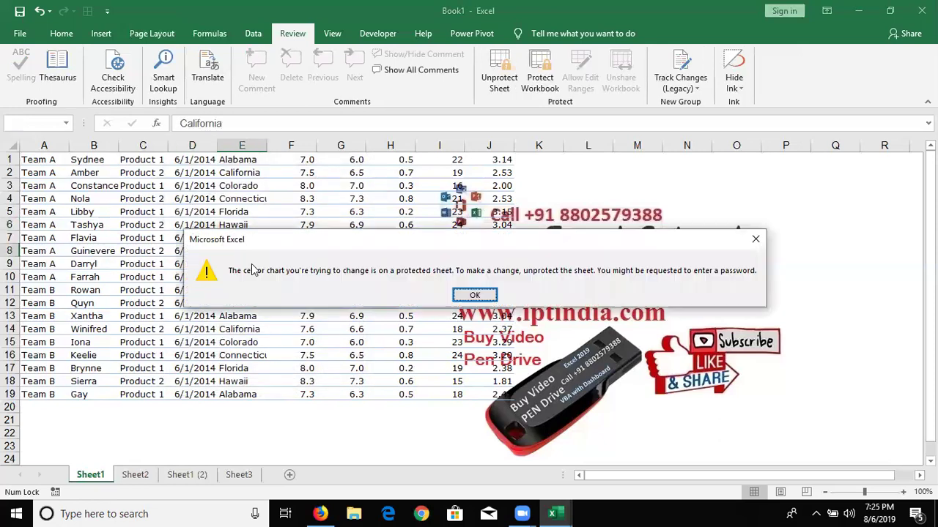
pyautogui.press('Return')
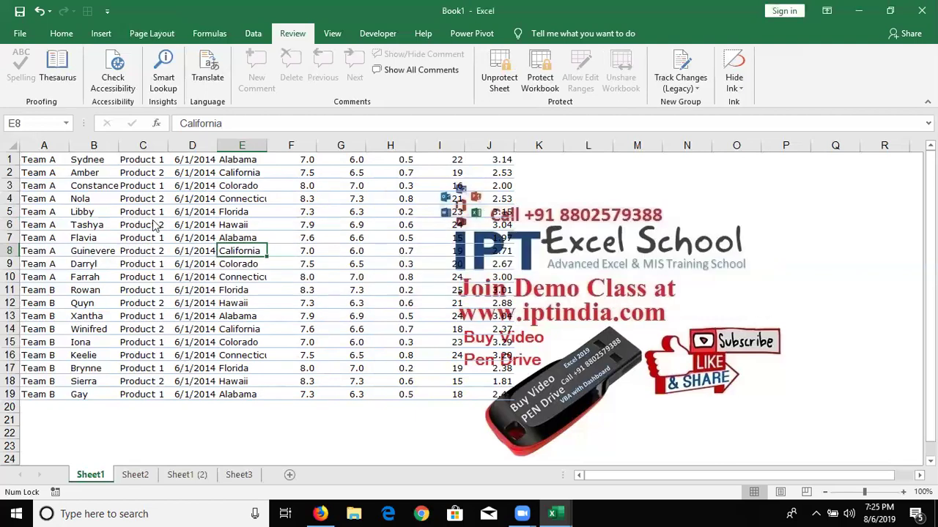
pyautogui.doubleClick(155, 228)
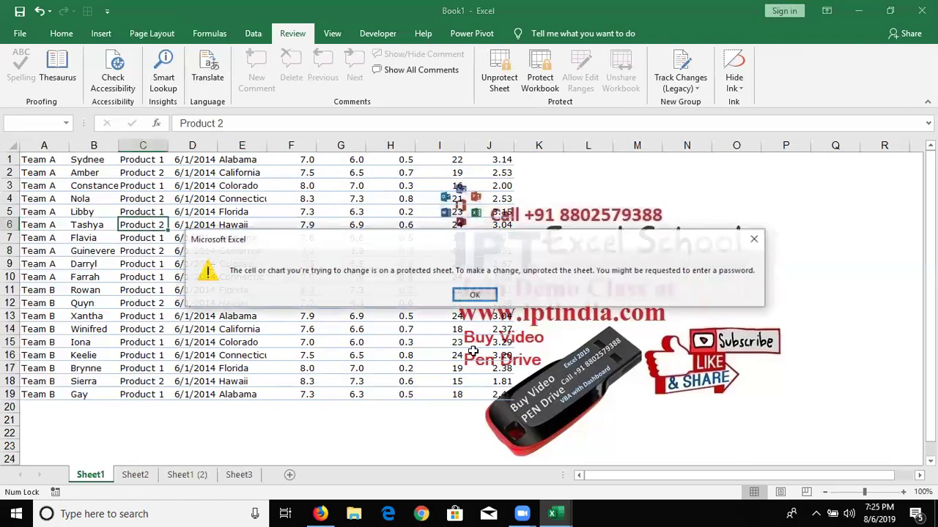
pyautogui.press('Return')
pyautogui.moveTo(84, 172); pyautogui.dragTo(476, 355)
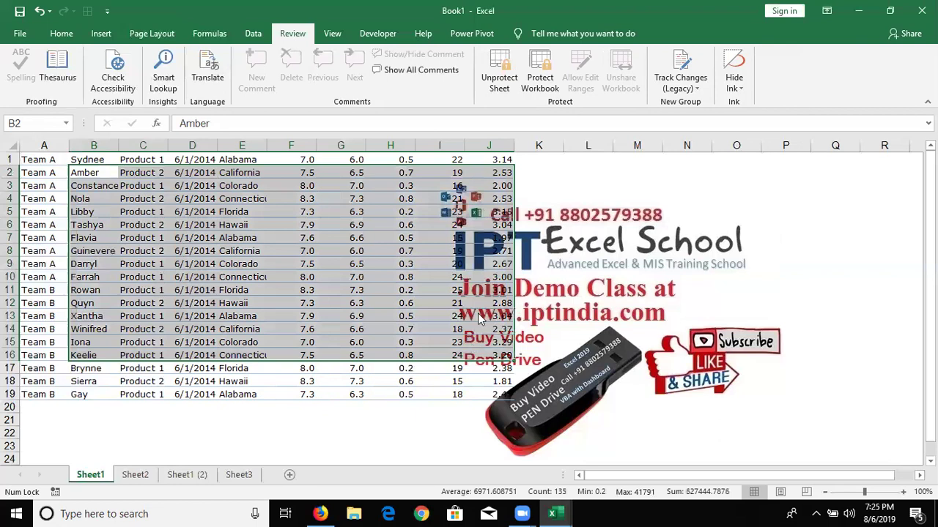
pyautogui.press('Delete')
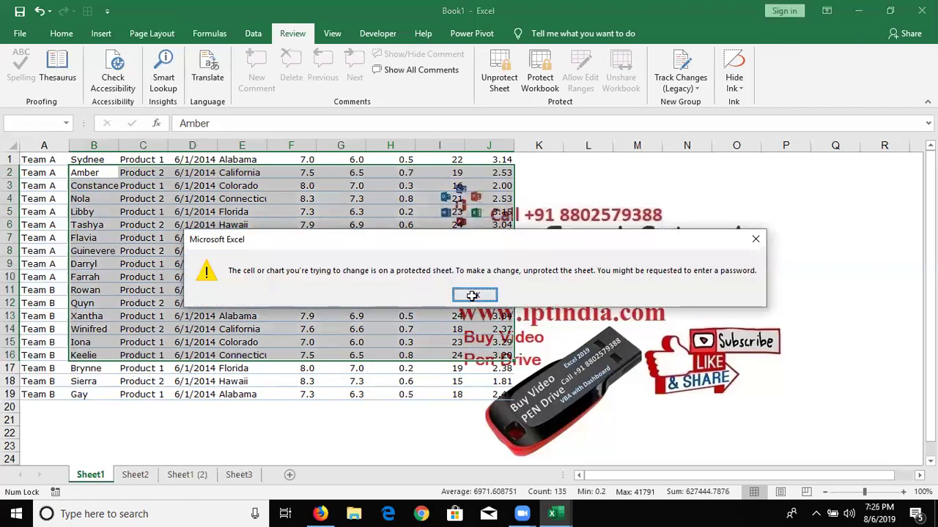
pyautogui.click(472, 295)
pyautogui.click(407, 291)
pyautogui.moveTo(47, 161); pyautogui.dragTo(496, 394)
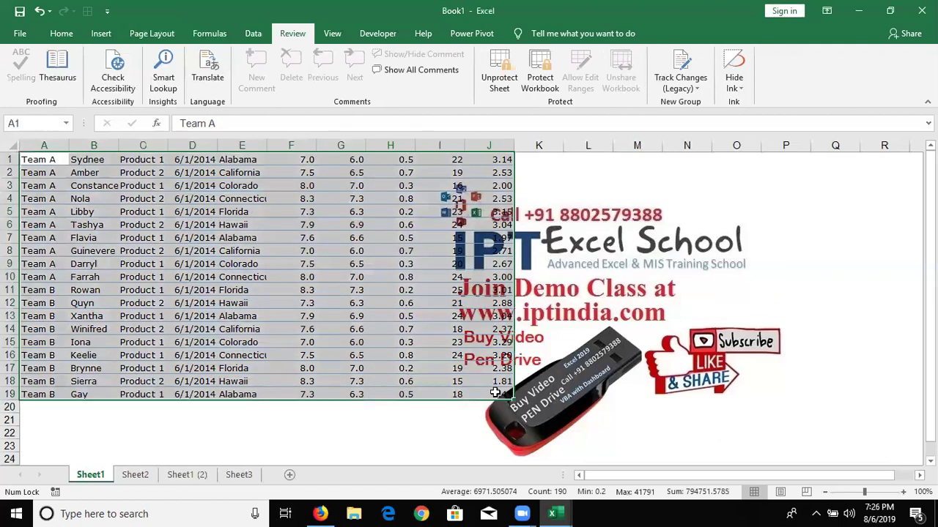
pyautogui.hotkey('ctrl', 'c')
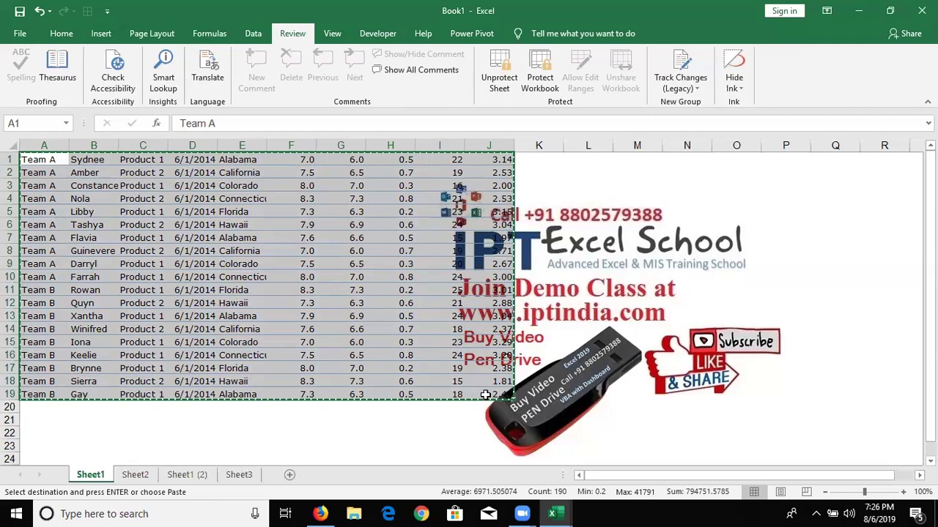
pyautogui.press('Escape')
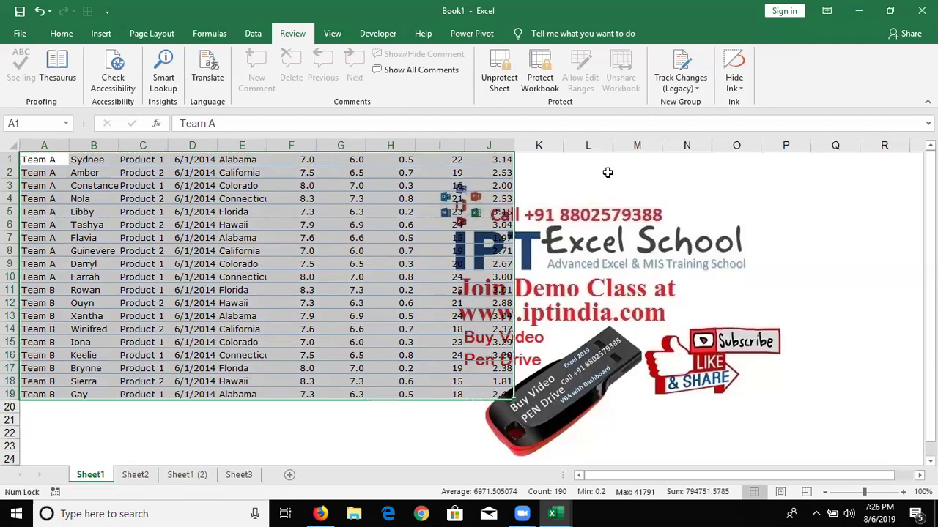
pyautogui.click(608, 172)
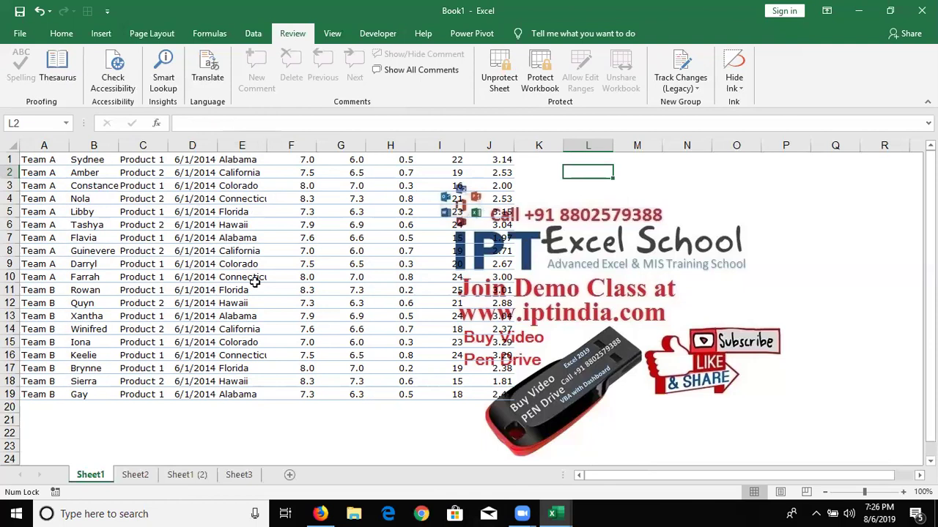
pyautogui.moveTo(94, 185); pyautogui.dragTo(281, 287)
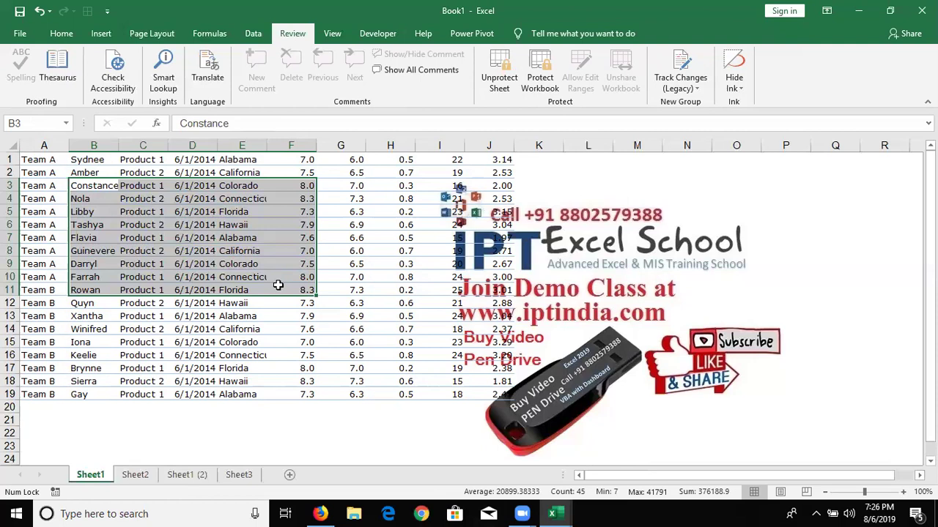
pyautogui.hotkey('ctrl', 'c')
pyautogui.press('Escape')
pyautogui.click(615, 195)
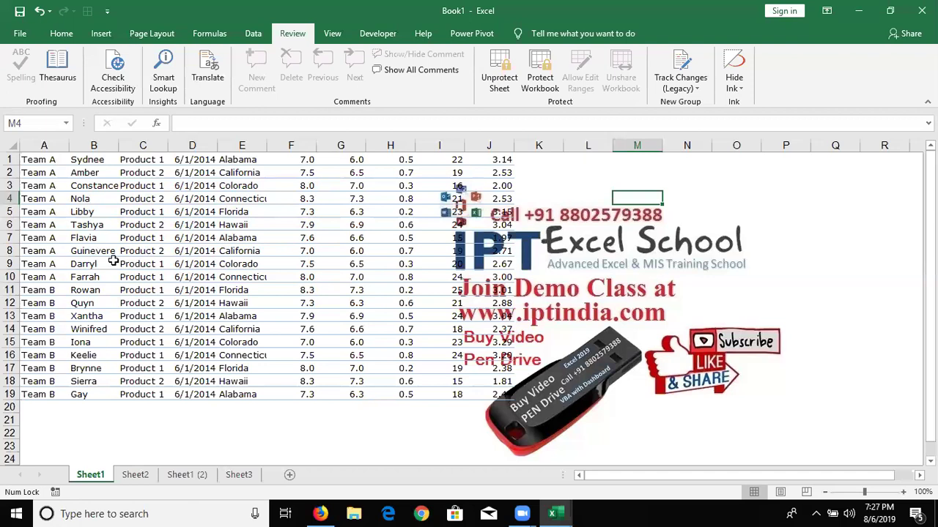
pyautogui.press('Down')
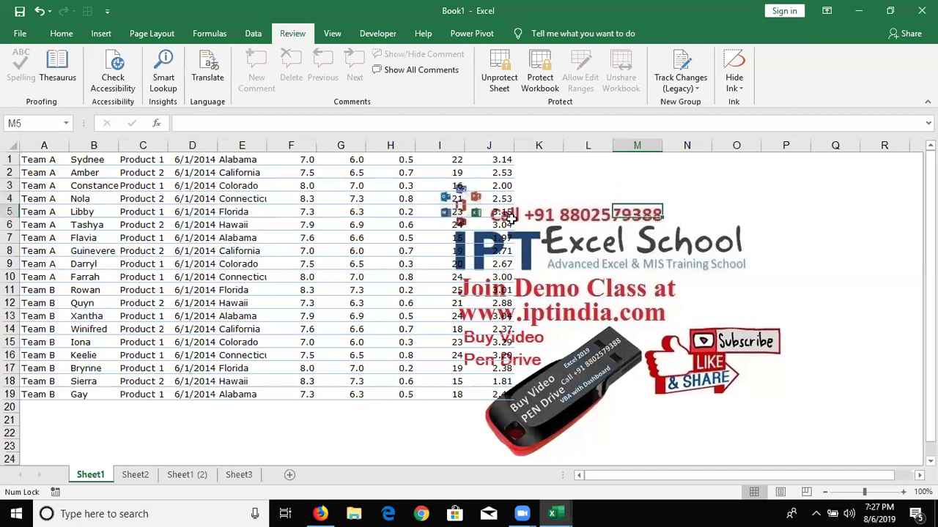
pyautogui.moveTo(94, 185); pyautogui.dragTo(390, 251)
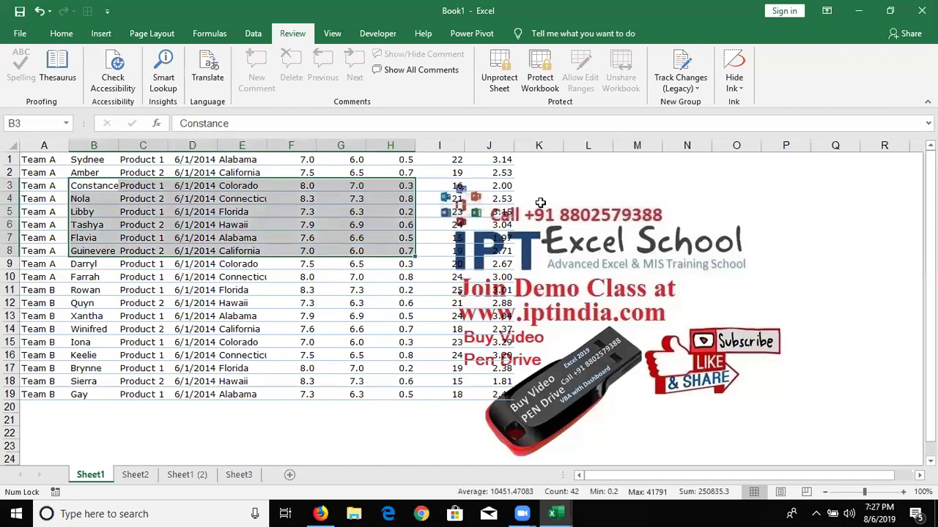
pyautogui.click(542, 203)
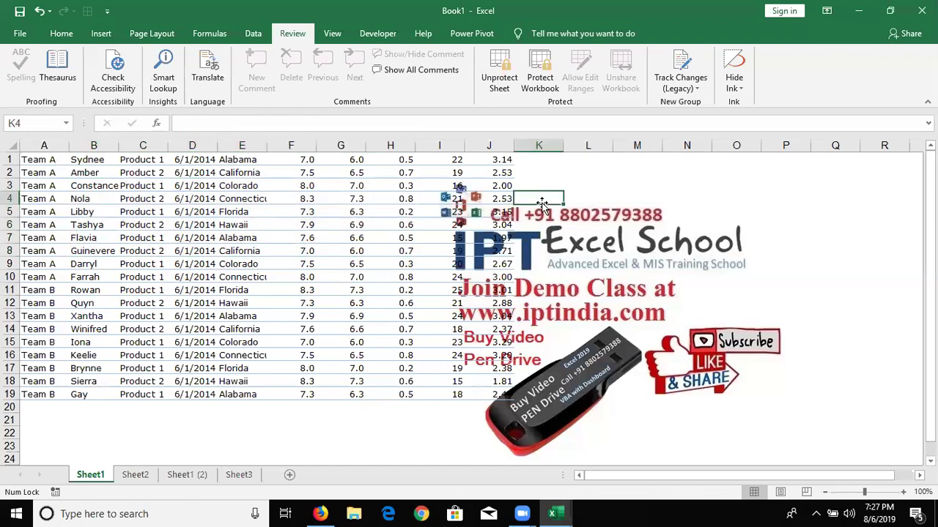
pyautogui.click(565, 181)
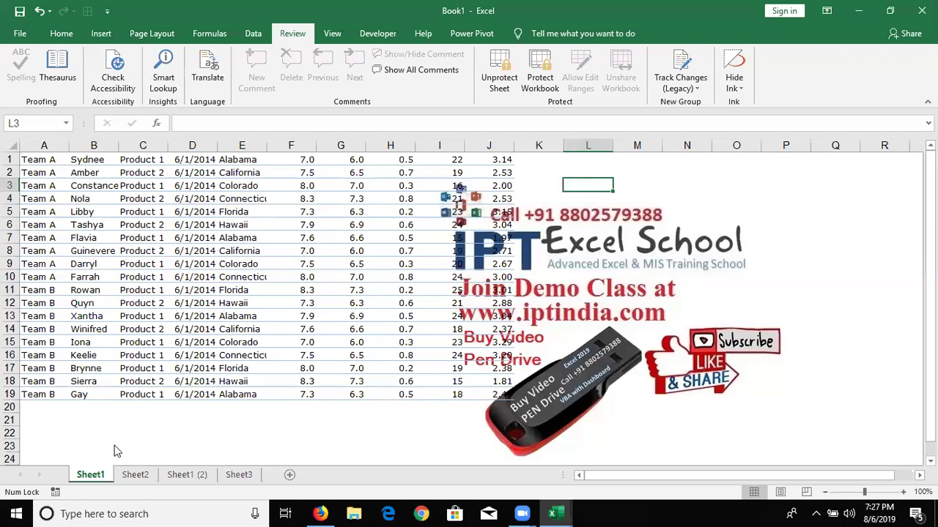
pyautogui.rightClick(98, 475)
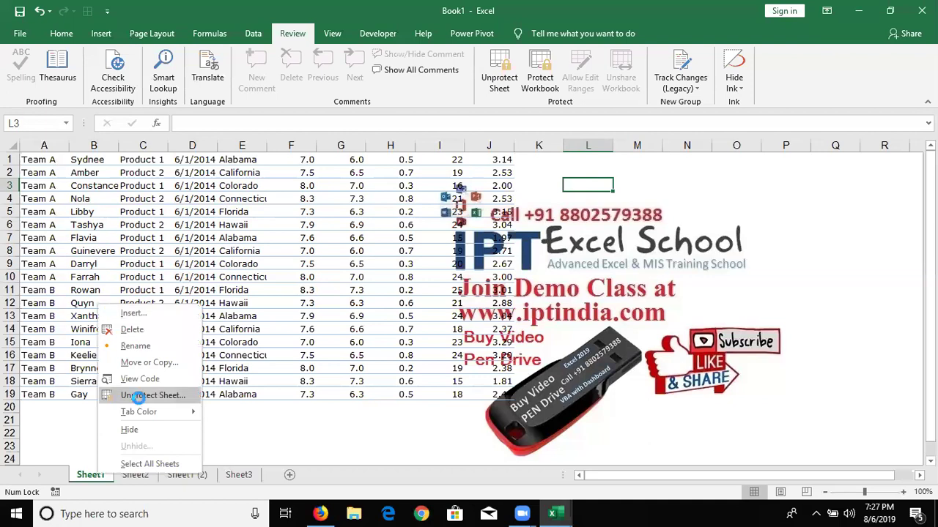
pyautogui.click(139, 400)
pyautogui.press('Escape')
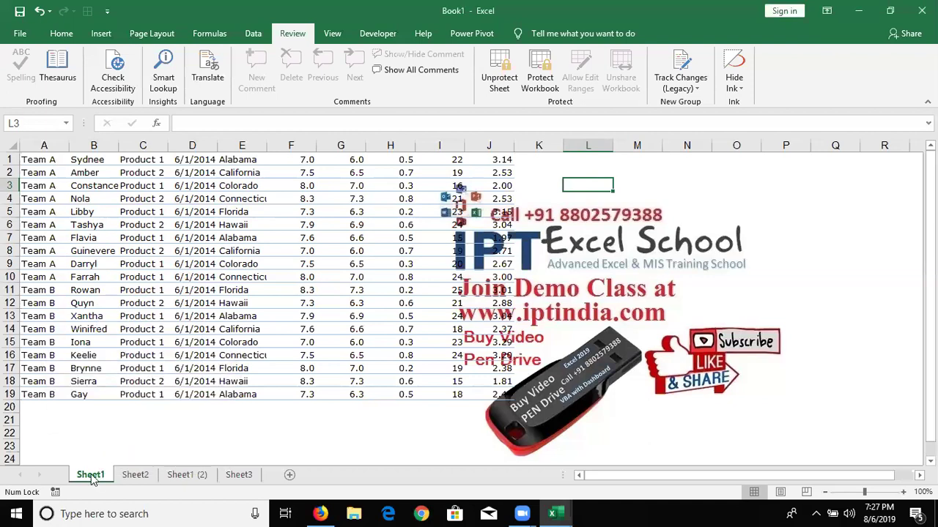
# - Protect Sheet1 without a password with Format cells allowed, then select B3:G12
pyautogui.rightClick(101, 475)
pyautogui.click(134, 400)
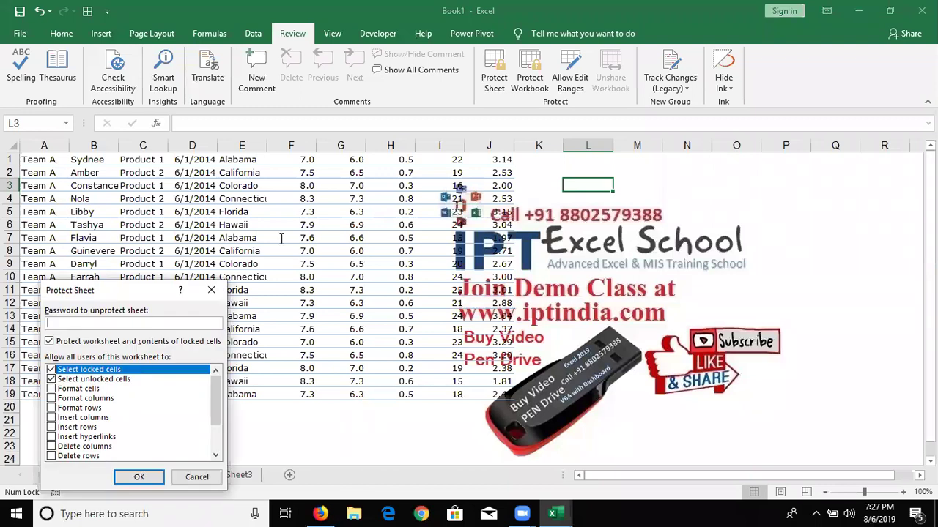
pyautogui.moveTo(105, 290); pyautogui.dragTo(315, 205)
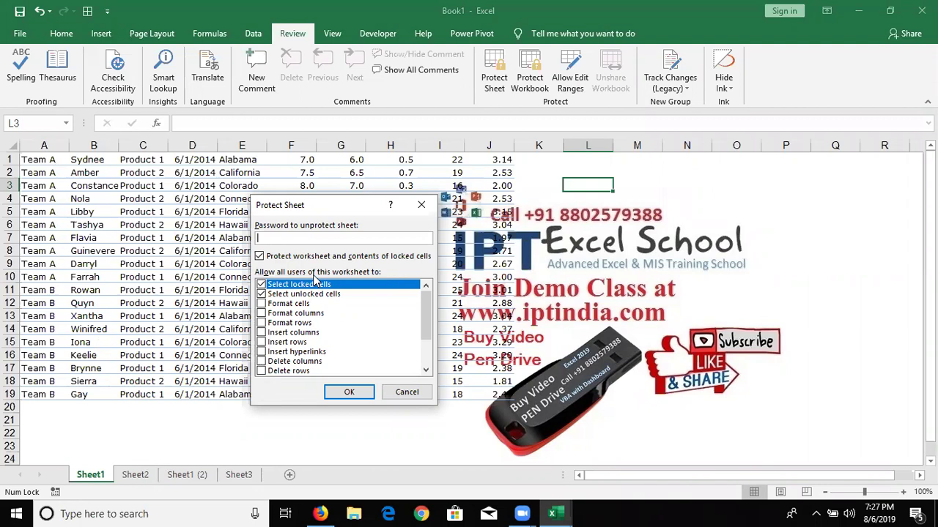
pyautogui.click(262, 303)
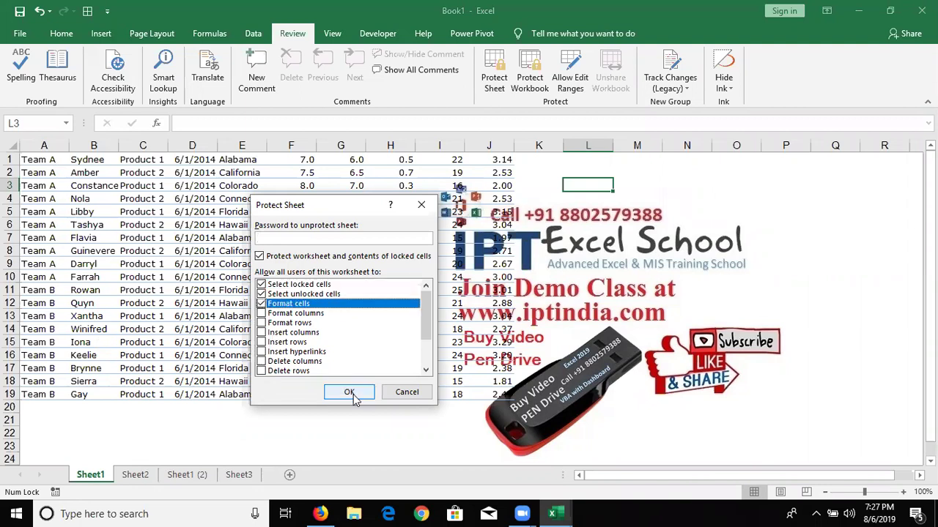
pyautogui.press('Return')
pyautogui.moveTo(115, 183); pyautogui.dragTo(350, 302)
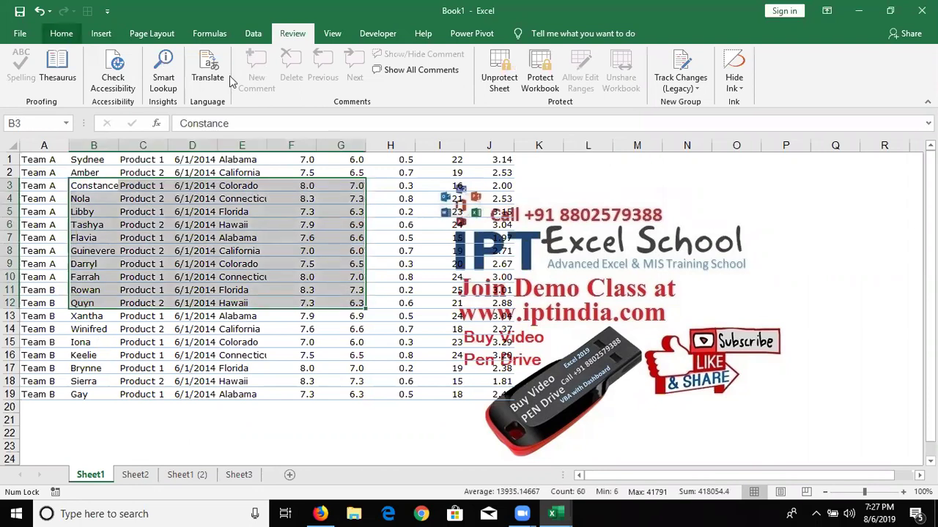
# - Test red font colour on B3:G12, undo it, and unprotect Sheet1
pyautogui.click(61, 33)
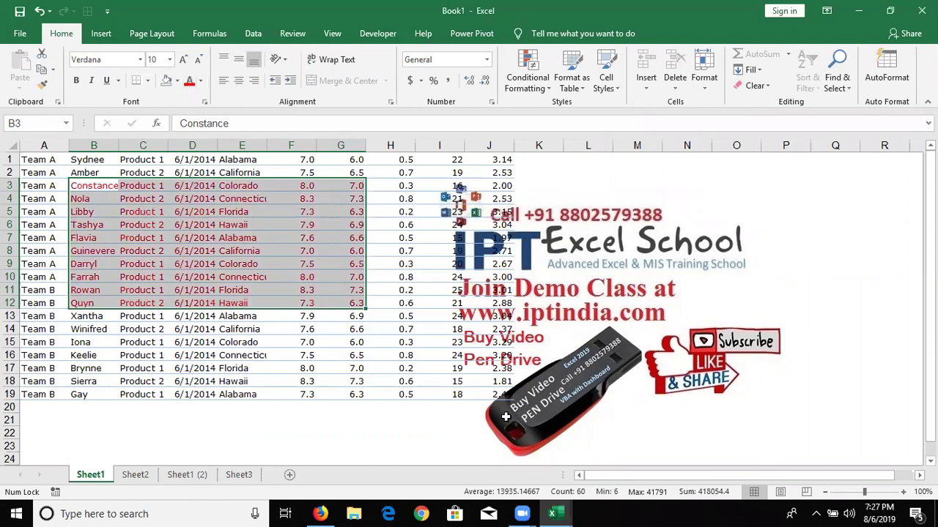
pyautogui.hotkey('ctrl', 'z')
pyautogui.rightClick(104, 476)
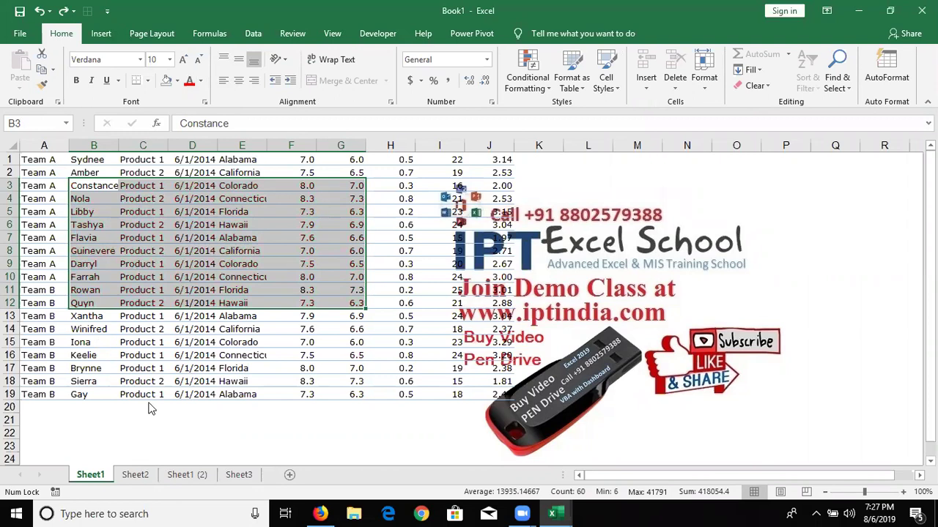
pyautogui.click(159, 393)
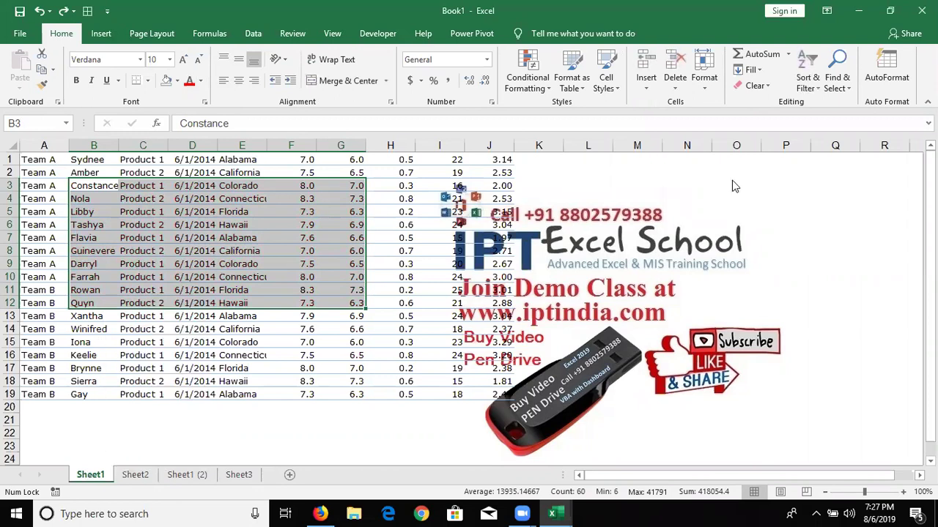
pyautogui.rightClick(88, 476)
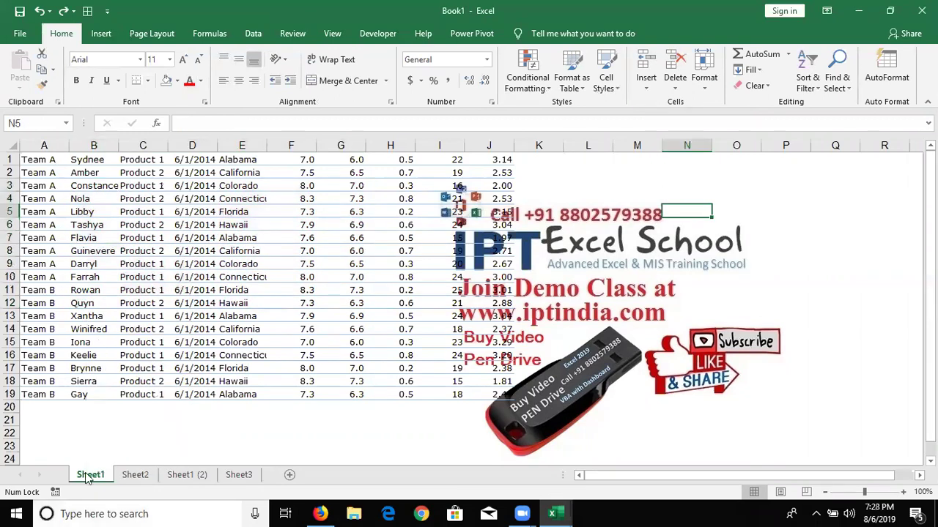
# - Protect Sheet1 with Format cells, Select locked cells and Select unlocked cells all cleared
pyautogui.rightClick(89, 476)
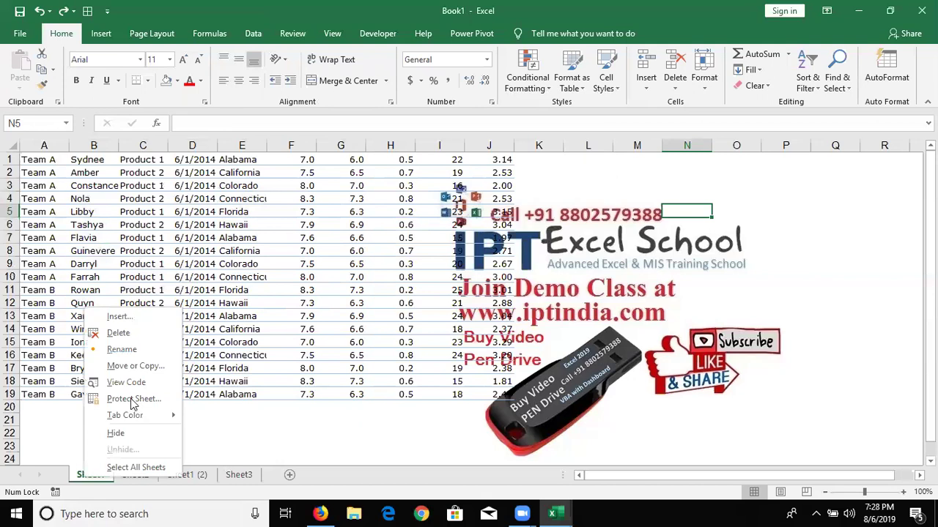
pyautogui.click(132, 400)
pyautogui.click(49, 393)
pyautogui.click(49, 393)
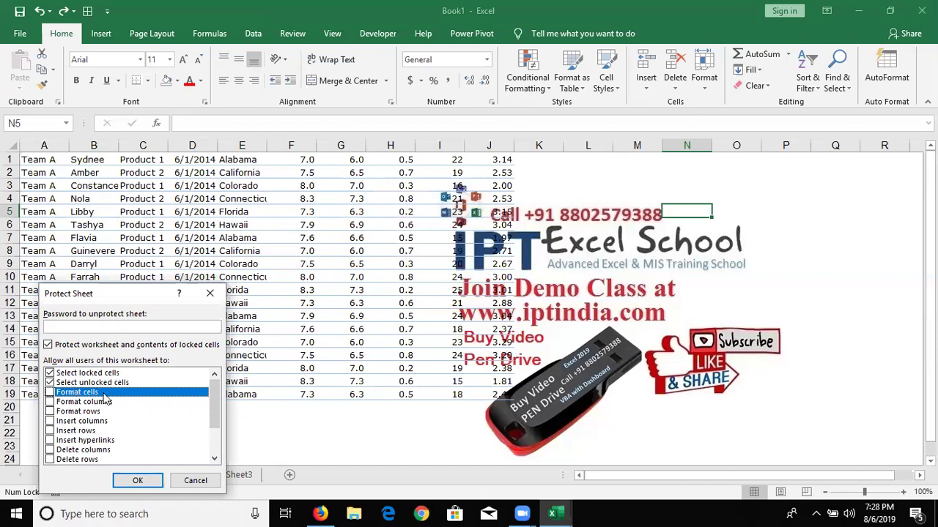
pyautogui.click(54, 381)
pyautogui.click(49, 382)
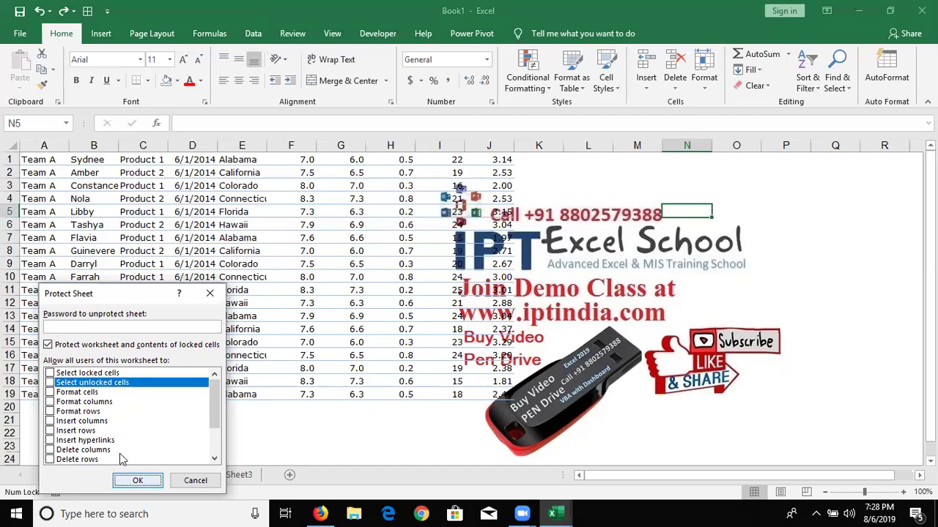
pyautogui.press('Return')
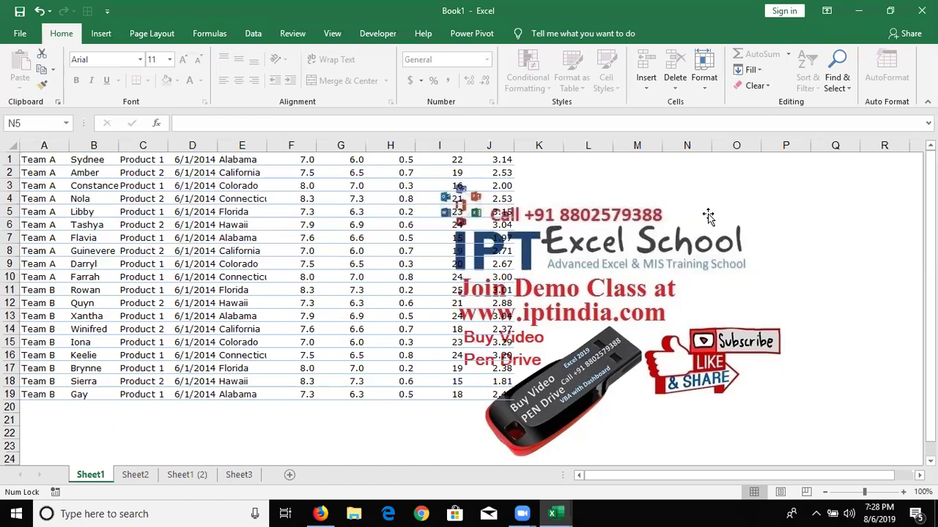
# - Try copying cell N5 on the locked-down Sheet1, then move on to Sheet2
pyautogui.hotkey('ctrl', 'c')
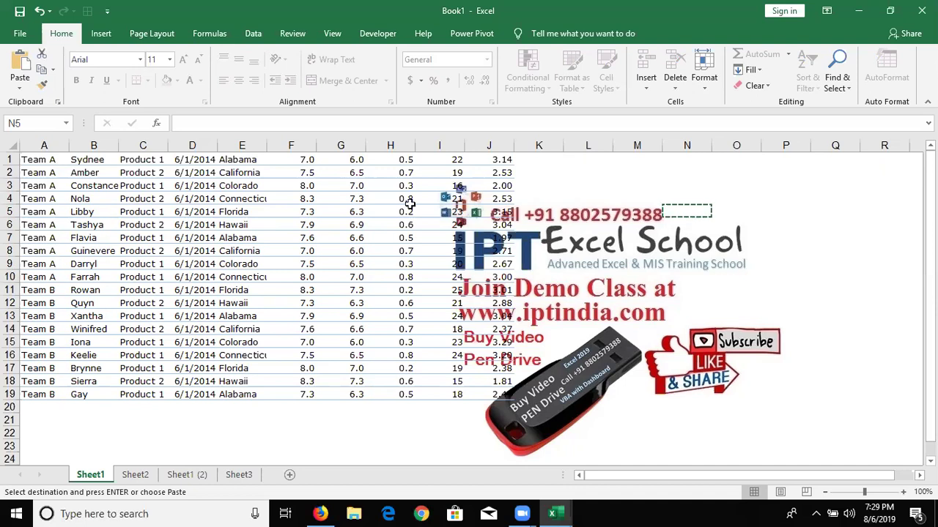
pyautogui.press('Escape')
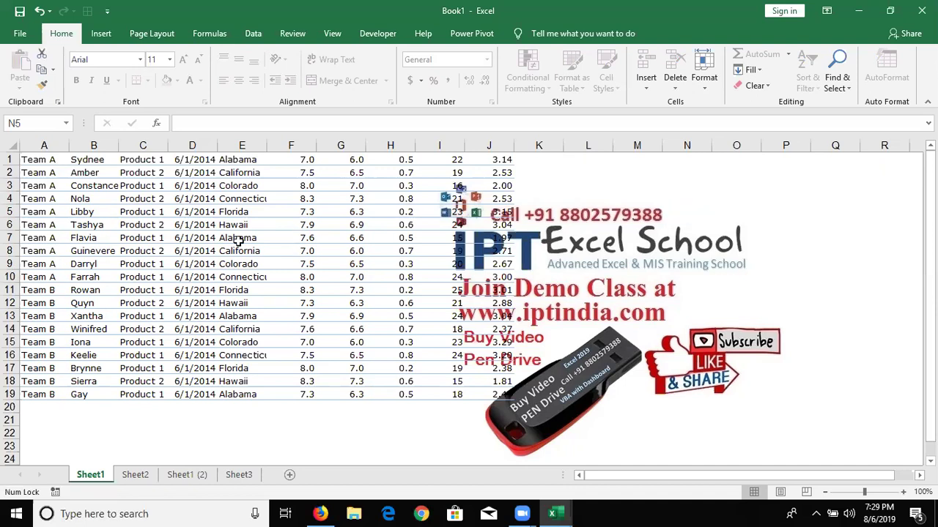
pyautogui.rightClick(110, 474)
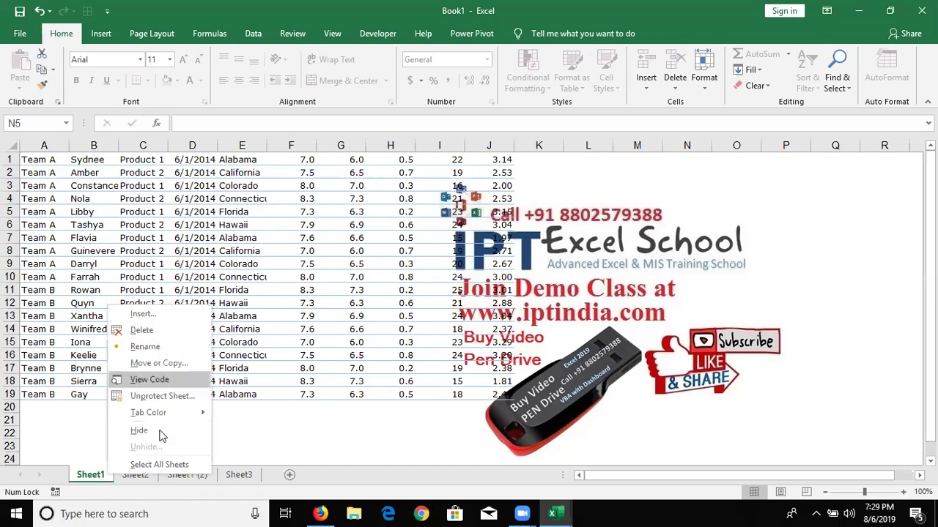
pyautogui.press('Escape')
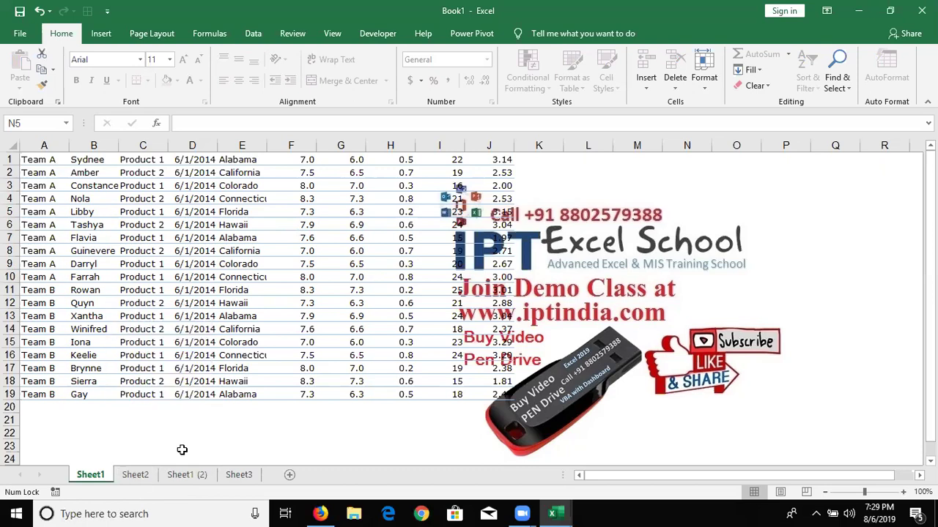
pyautogui.hotkey('ctrl', 'pagedown')
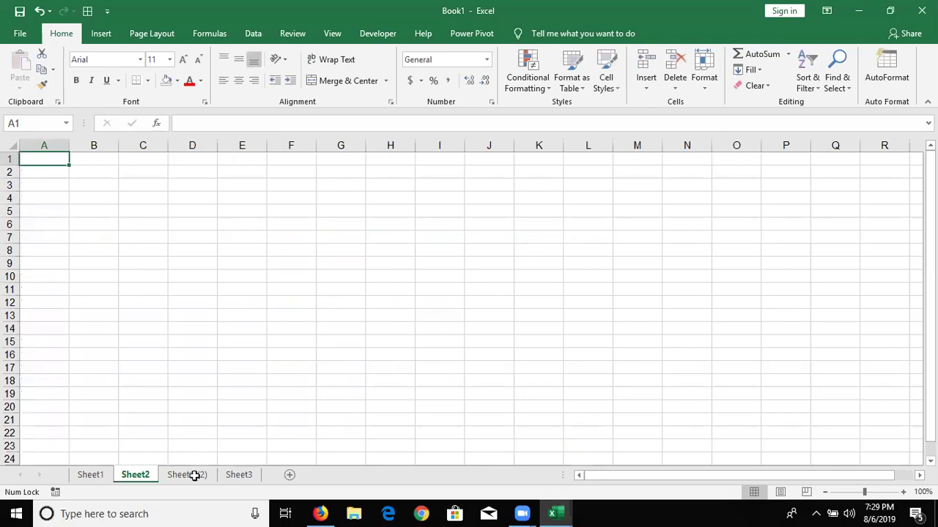
# - Fill C4:F13 yellow on Sheet1 (2) and test typing in B4 and D6 without keeping it
pyautogui.hotkey('ctrl', 'pagedown')
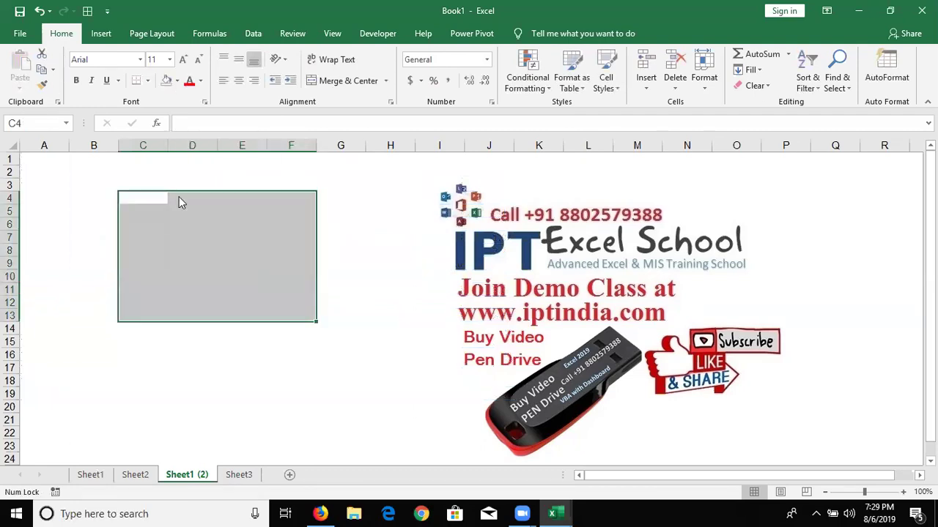
pyautogui.click(176, 80)
pyautogui.press('Return')
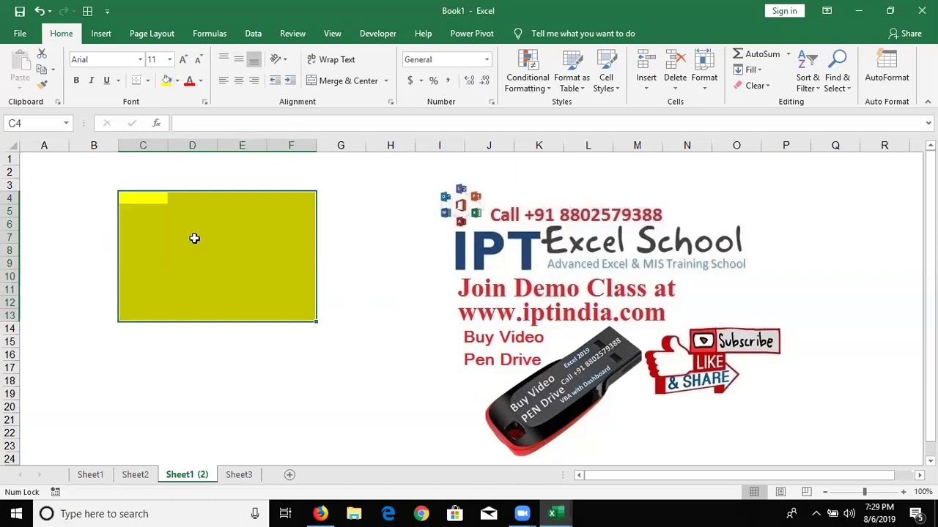
pyautogui.click(79, 194)
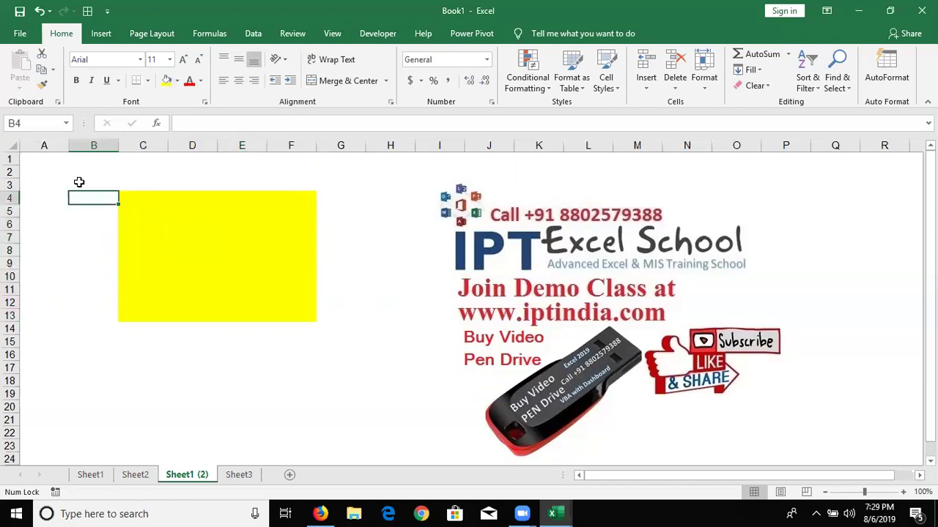
pyautogui.write('ssbsed')
pyautogui.press('Escape')
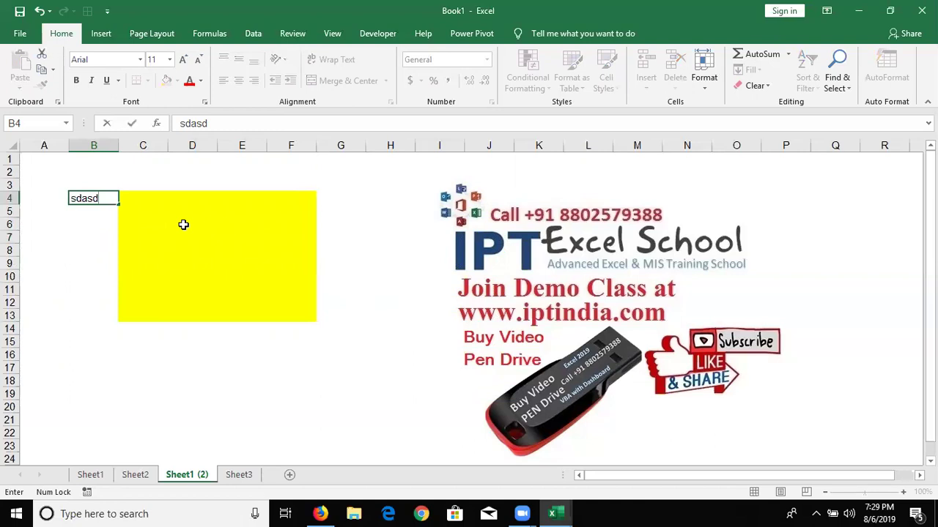
pyautogui.click(184, 224)
pyautogui.write('hsdf')
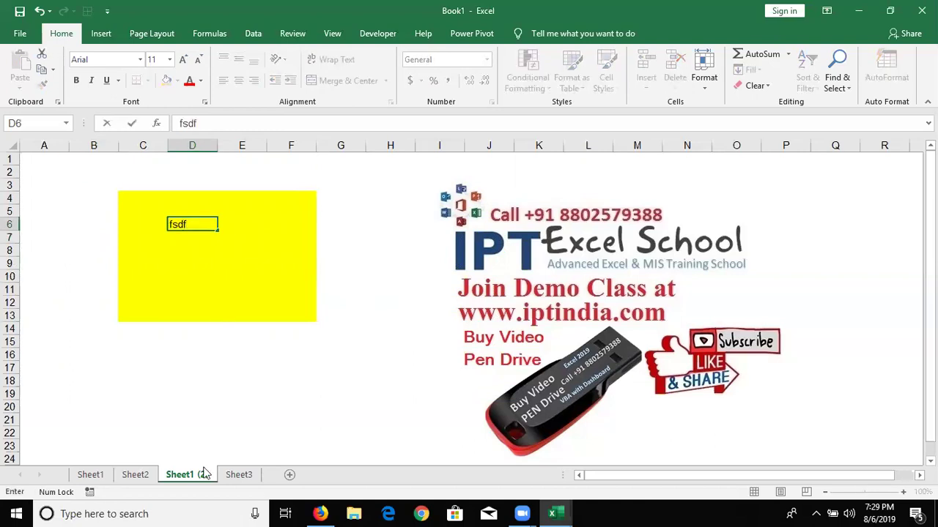
pyautogui.press('Escape')
# - Copy Sheet1 (2) as Sheet1 (3), then open and cancel Sheet1 (2)'s Protect Sheet settings
pyautogui.moveTo(267, 469); pyautogui.dragTo(266, 470)
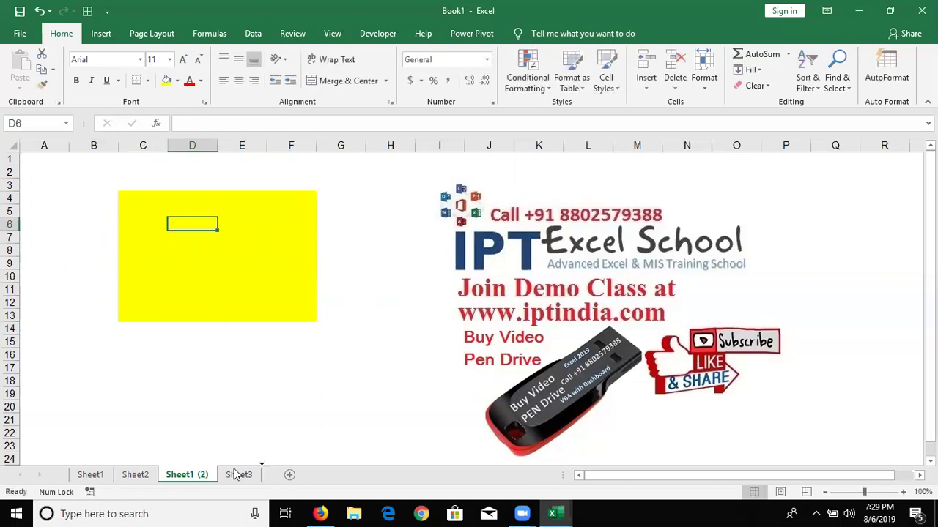
pyautogui.hotkey('ctrl', 'pageup')
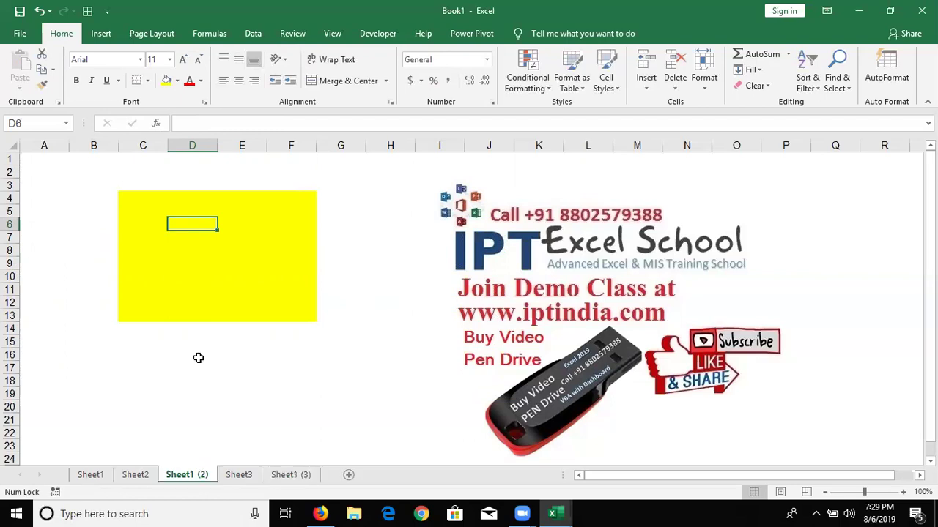
pyautogui.click(173, 356)
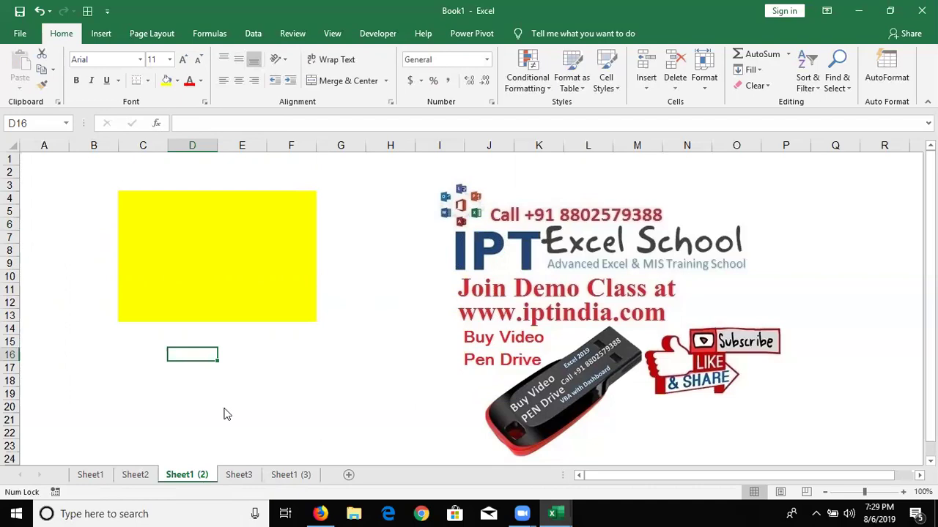
pyautogui.rightClick(199, 475)
pyautogui.press('p')
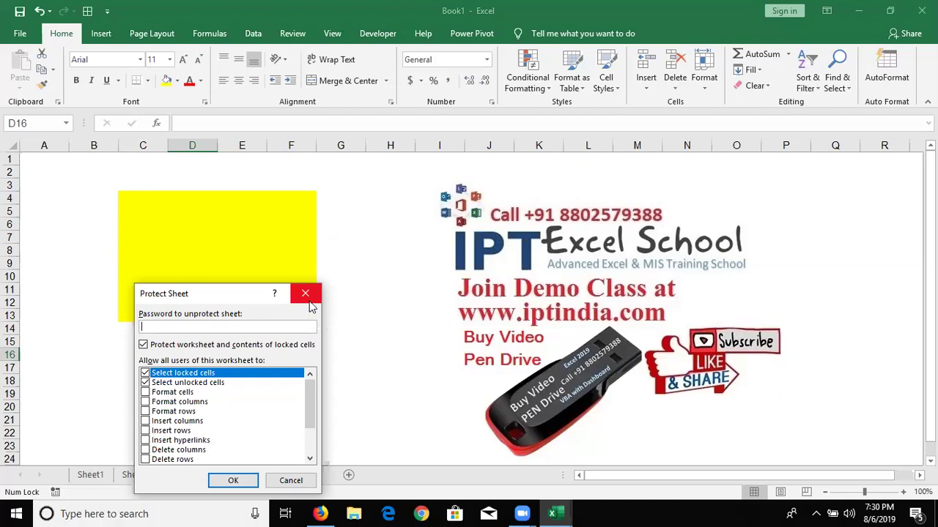
pyautogui.press('Escape')
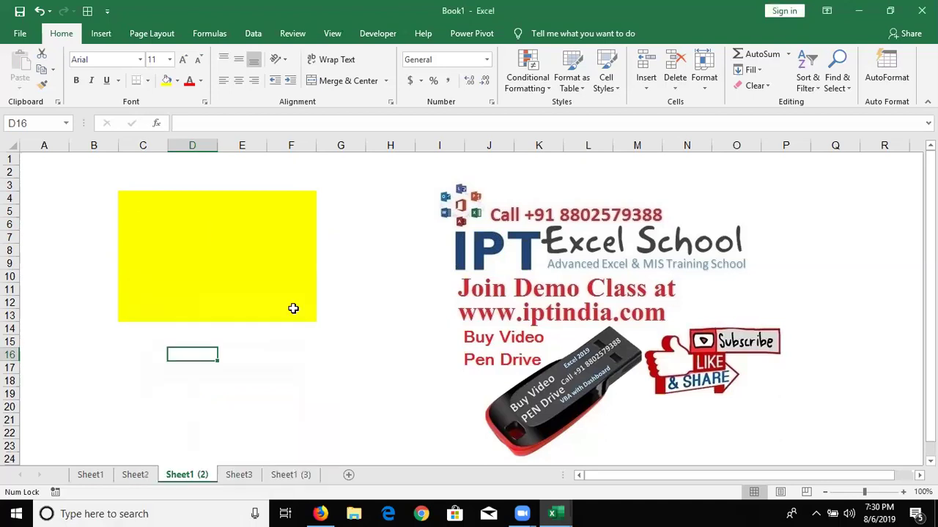
# - Uncheck Locked on the Protection tab of Format Cells for the yellow C4:F13 block
pyautogui.moveTo(142, 198); pyautogui.dragTo(290, 294)
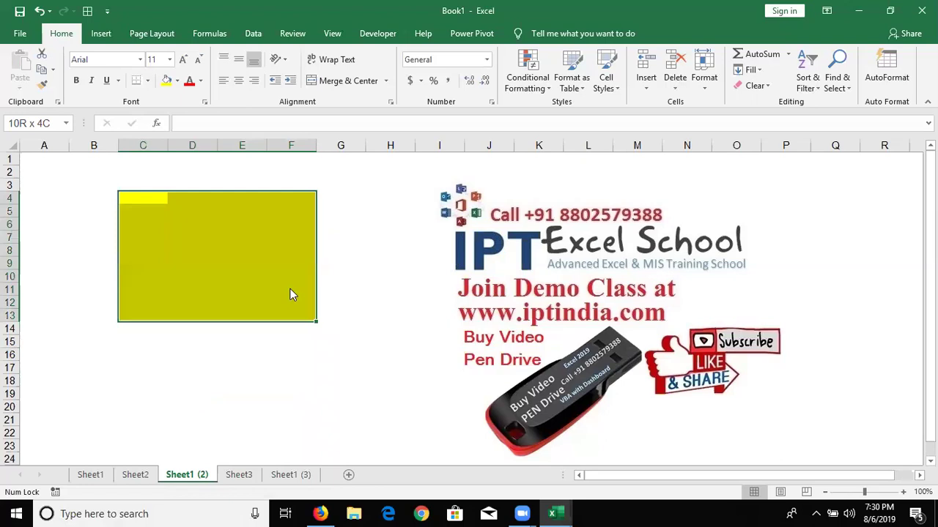
pyautogui.rightClick(290, 295)
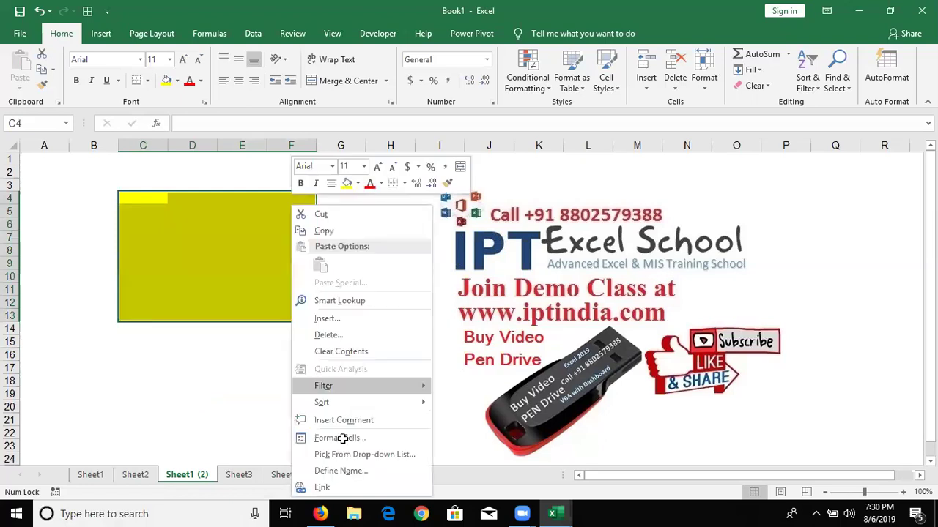
pyautogui.press('Escape')
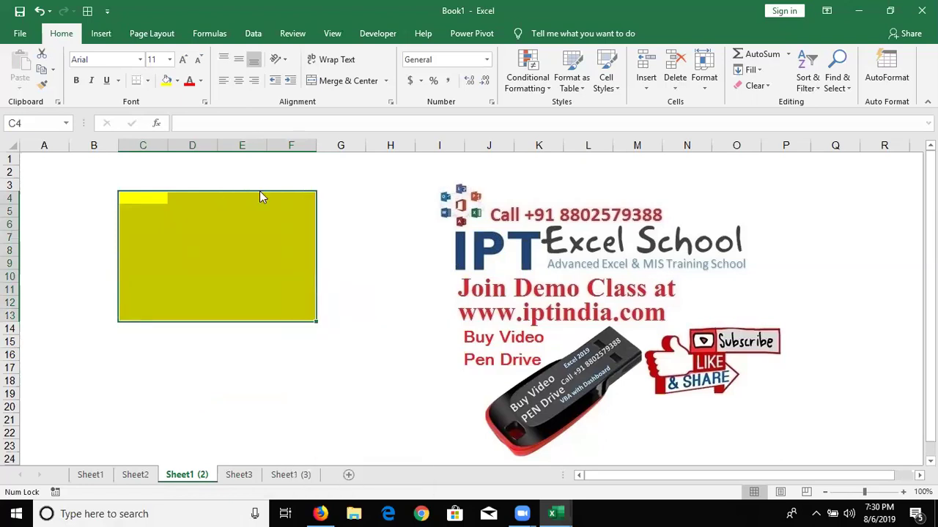
pyautogui.hotkey('ctrl', '1')
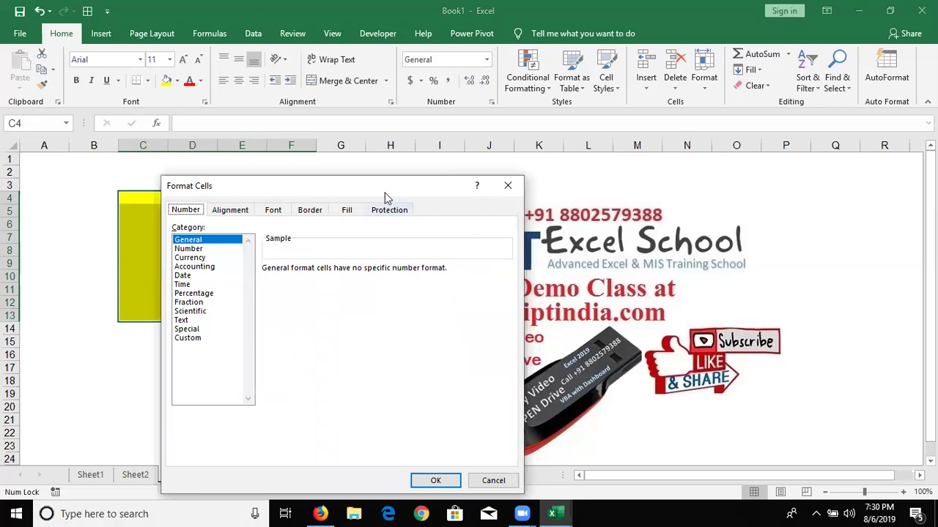
pyautogui.click(546, 172)
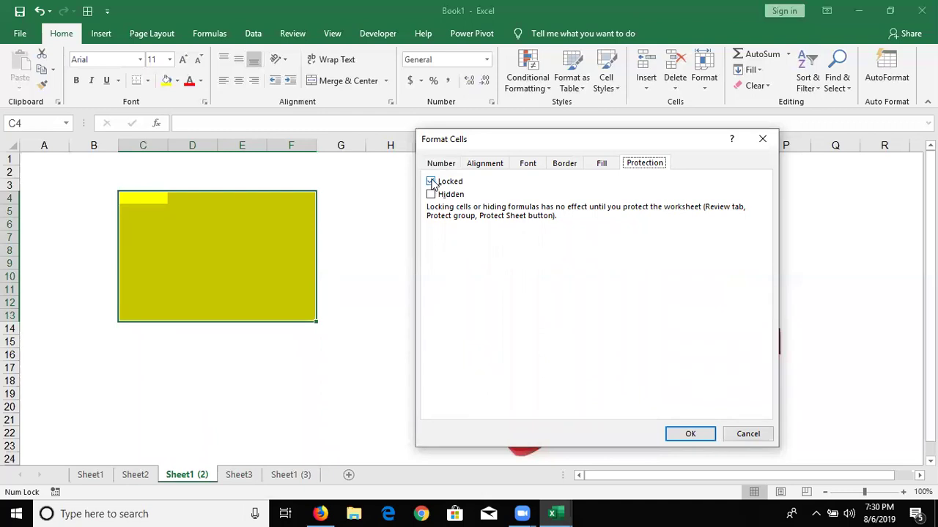
pyautogui.click(432, 182)
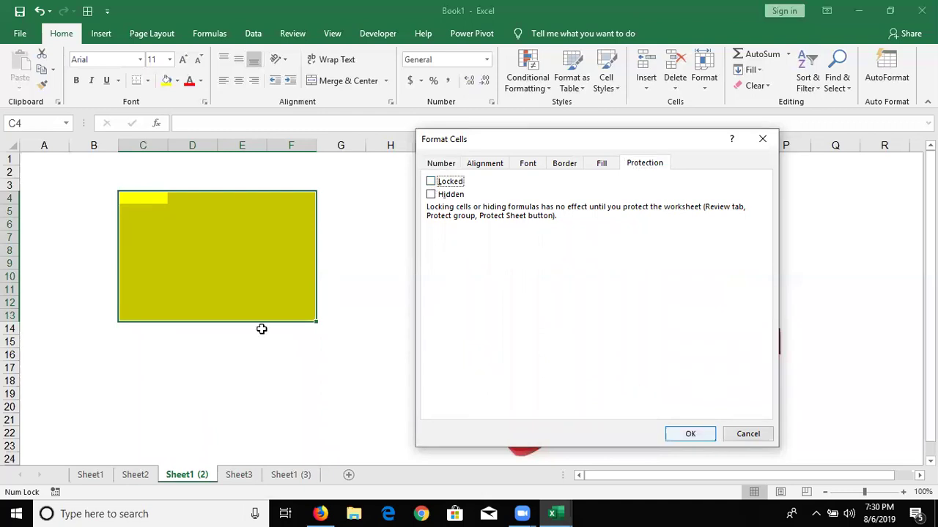
pyautogui.press('Return')
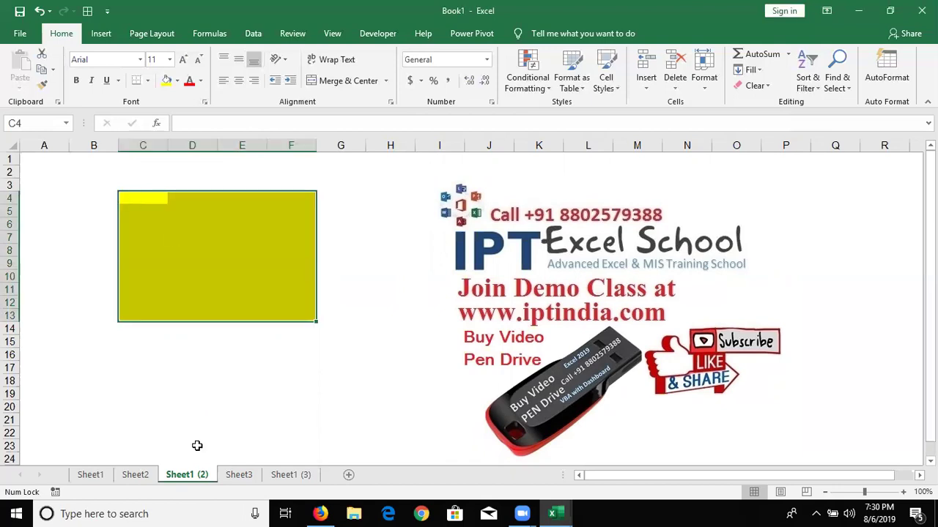
# - Protect Sheet1 (2) with the default Protect Sheet settings and no password
pyautogui.click(192, 355)
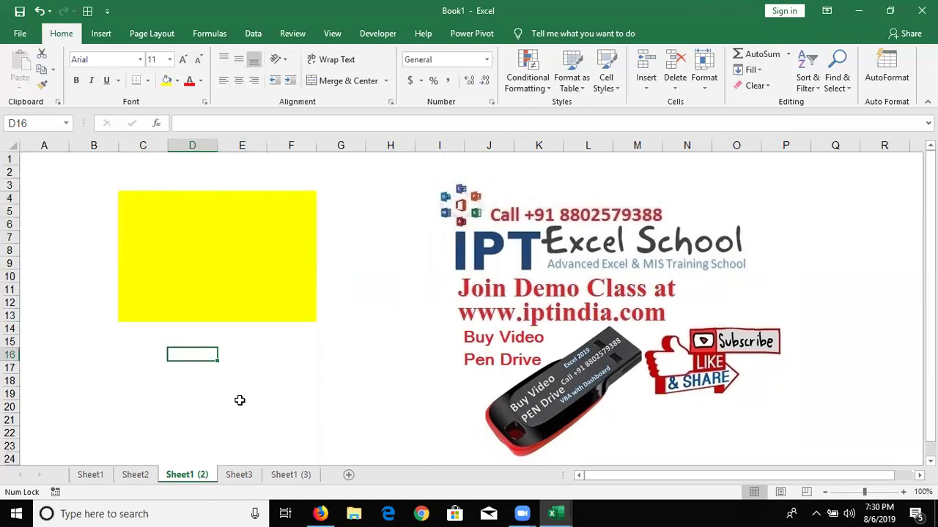
pyautogui.rightClick(192, 475)
pyautogui.click(239, 398)
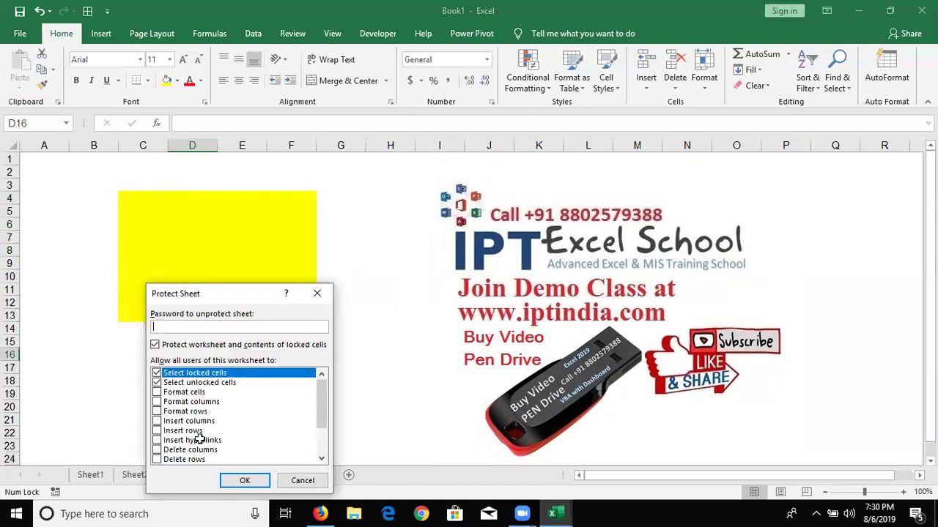
pyautogui.press('Return')
pyautogui.click(145, 354)
# - Test that a locked cell rejects edits, then duplicate the sheet as Sheet1 (4)
pyautogui.doubleClick(168, 251)
pyautogui.press('Return')
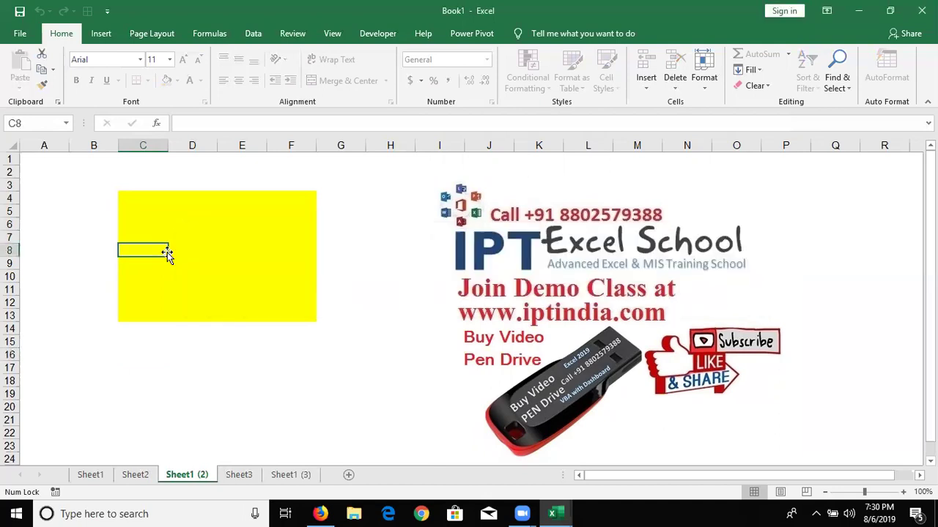
pyautogui.click(268, 263)
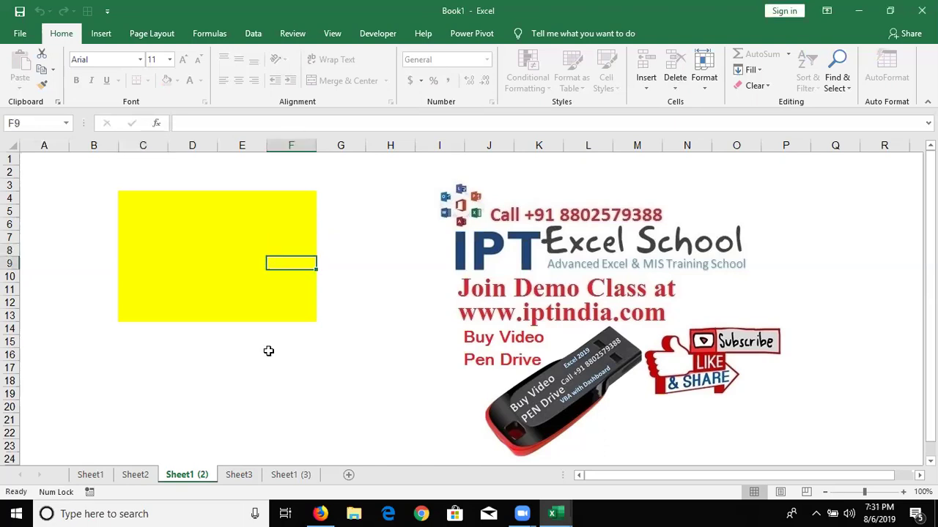
pyautogui.moveTo(268, 463); pyautogui.dragTo(270, 470)
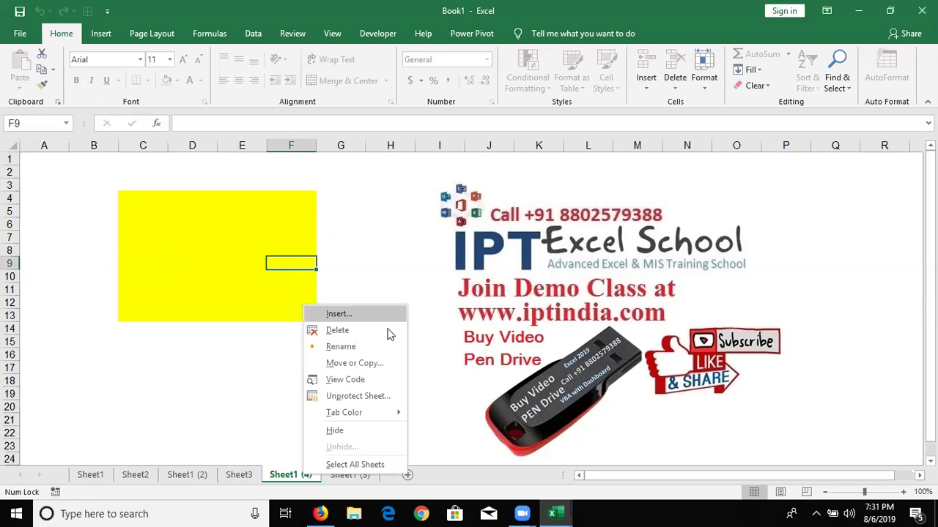
# - Delete the old Sheet1 (4) and Sheet3, then copy Sheet1 (3) as a new Sheet1 (4)
pyautogui.press('Return')
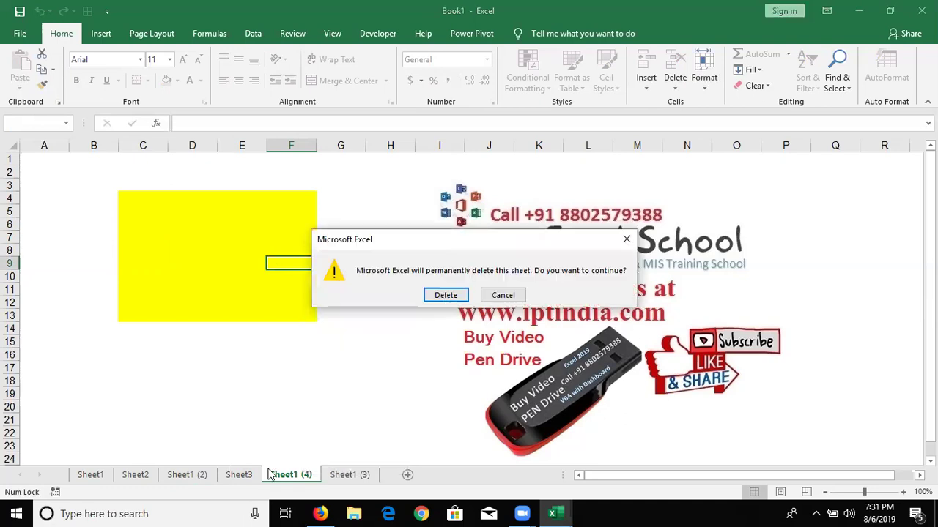
pyautogui.press('Return')
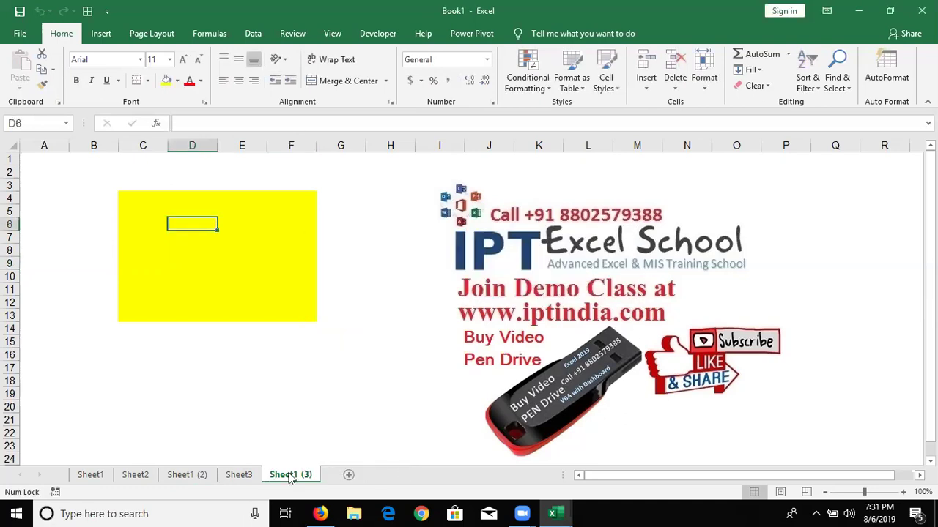
pyautogui.hotkey('ctrl', 'pageup')
pyautogui.hotkey('ctrl', 'pageup')
pyautogui.rightClick(232, 474)
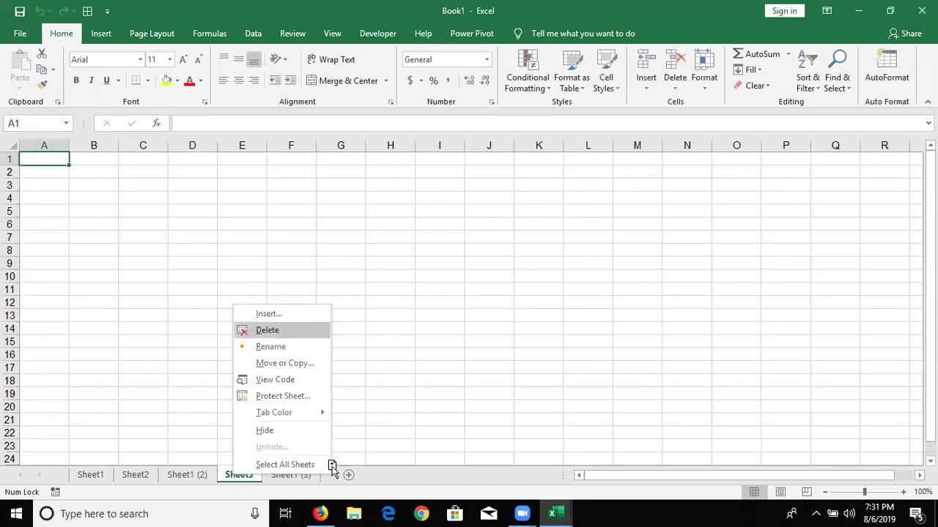
pyautogui.press('Return')
pyautogui.moveTo(260, 476); pyautogui.dragTo(265, 477)
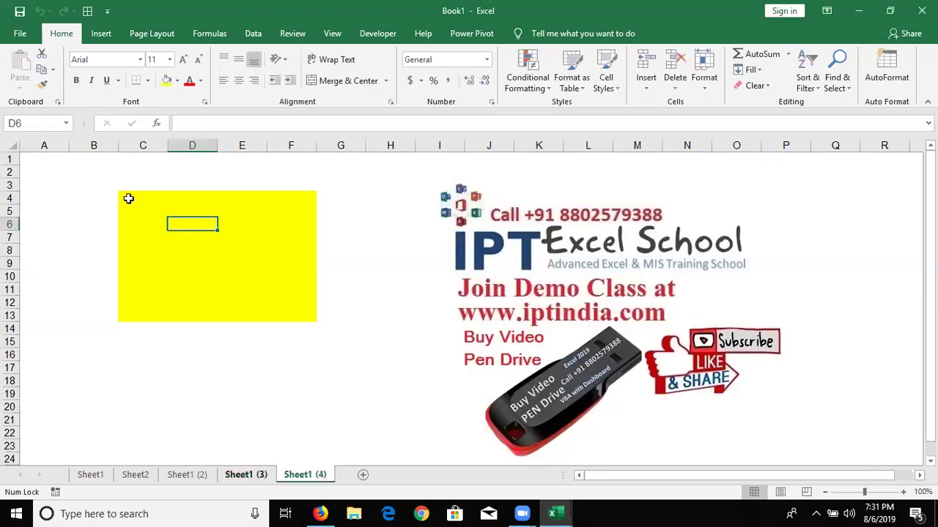
# - Fill cells C4:F13 on Sheet1 (3) with standard Red instead of yellow
pyautogui.hotkey('ctrl', 'pageup')
pyautogui.moveTo(143, 198); pyautogui.dragTo(293, 315)
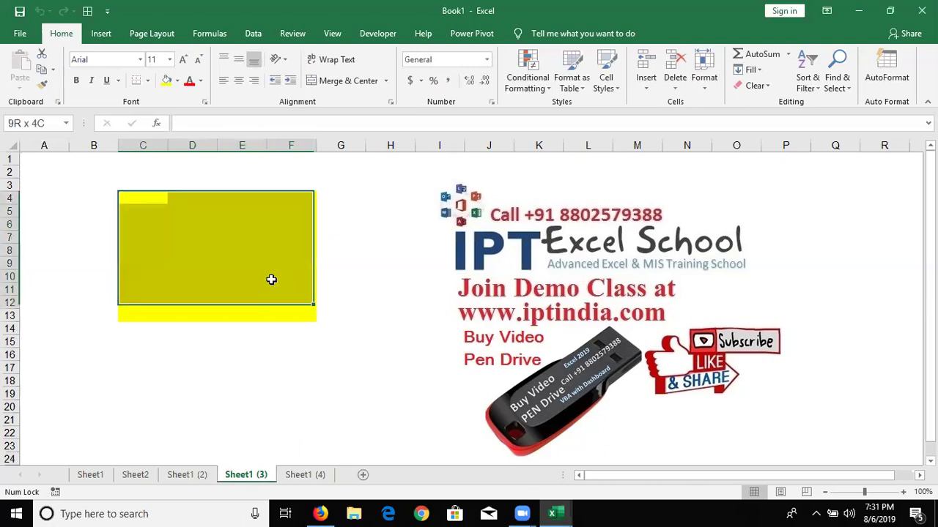
pyautogui.click(201, 83)
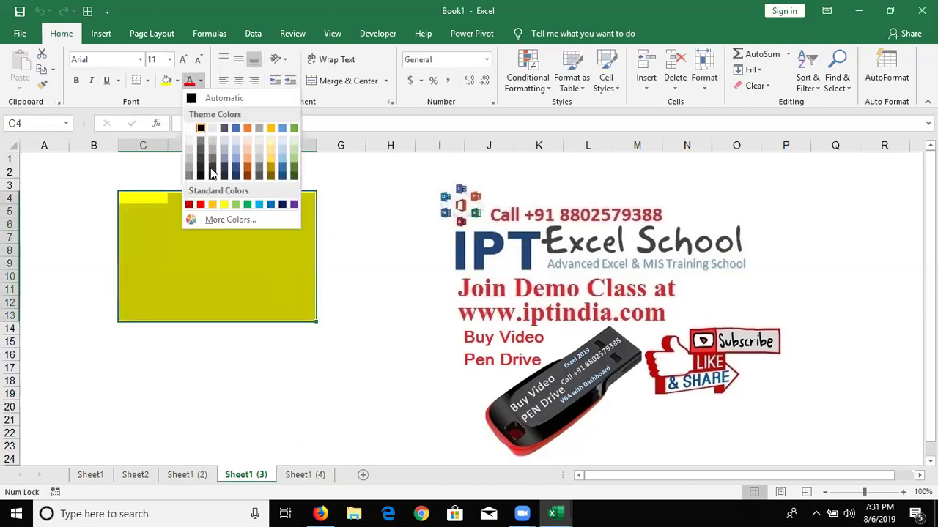
pyautogui.click(177, 81)
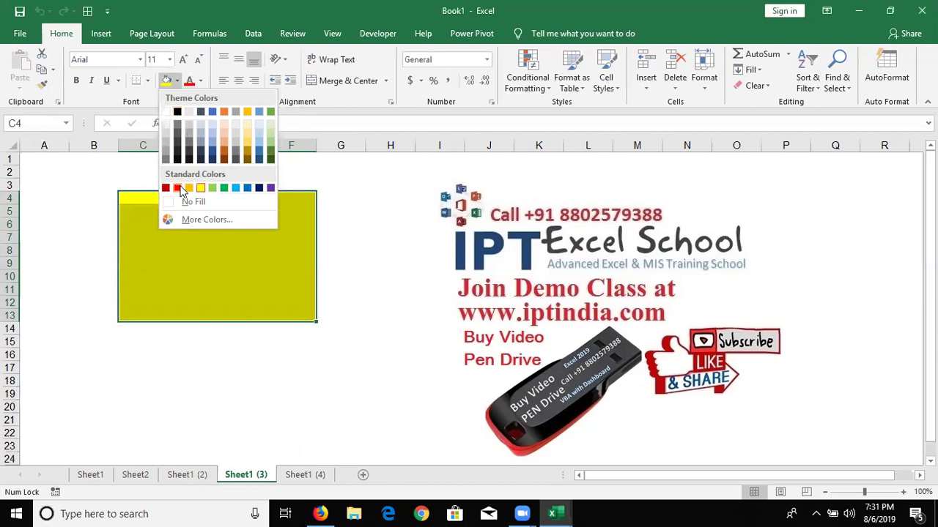
pyautogui.click(179, 189)
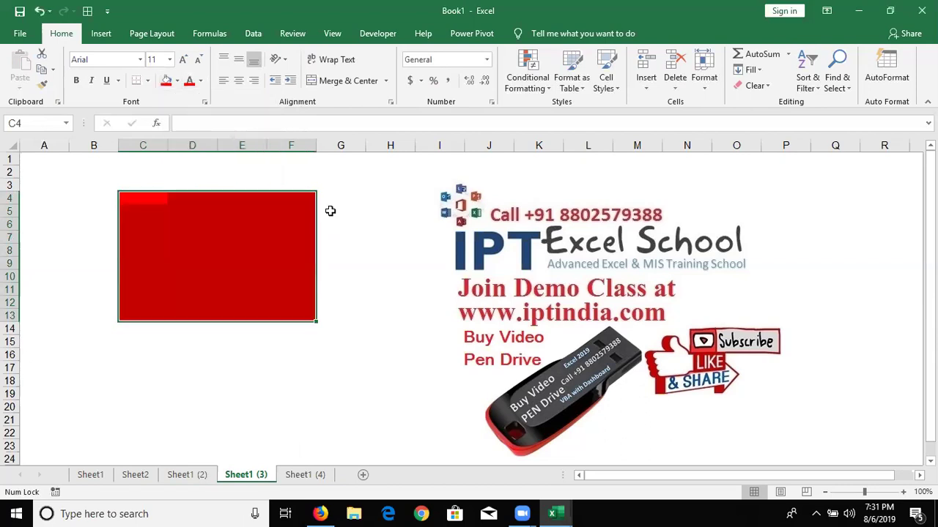
pyautogui.click(359, 211)
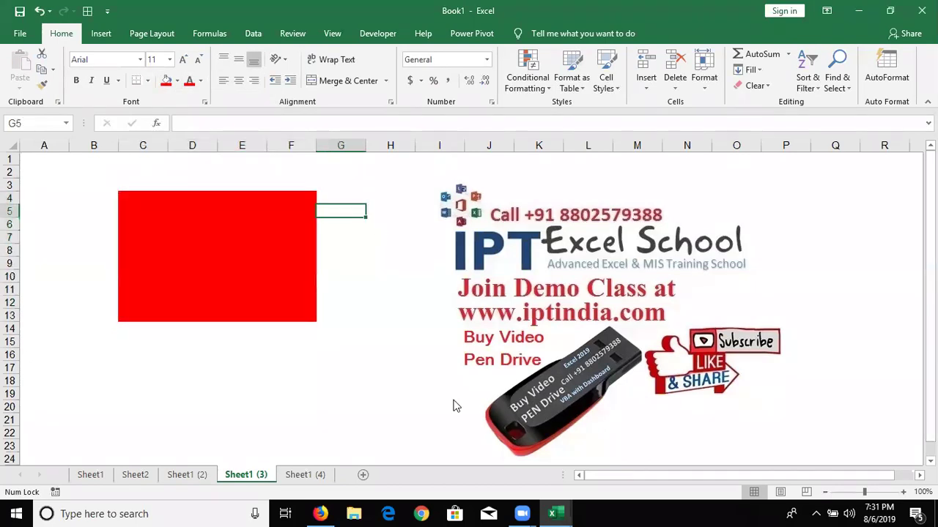
pyautogui.rightClick(362, 187)
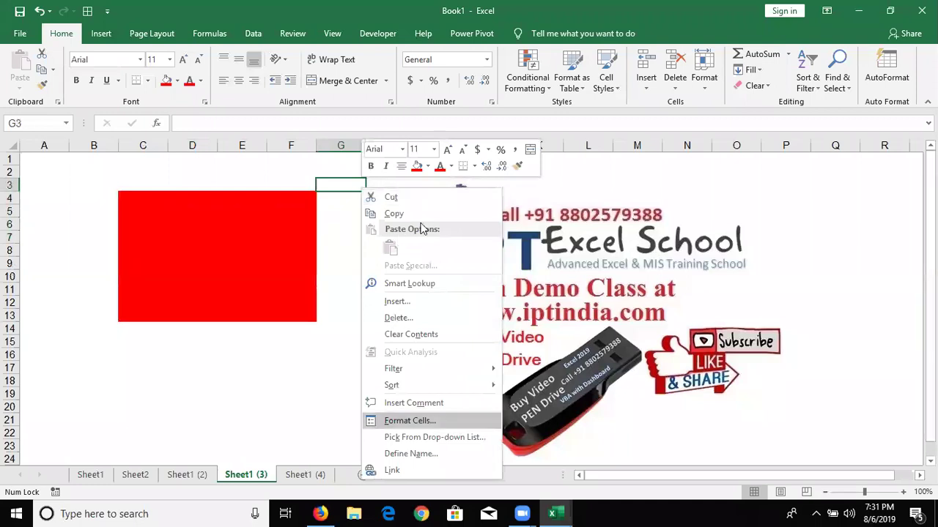
pyautogui.press('Return')
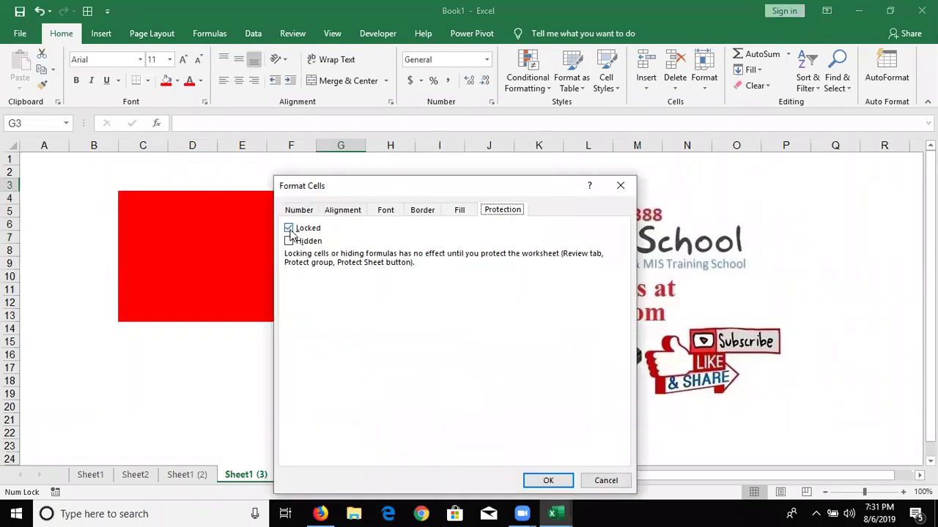
pyautogui.click(290, 228)
pyautogui.press('Return')
pyautogui.click(60, 188)
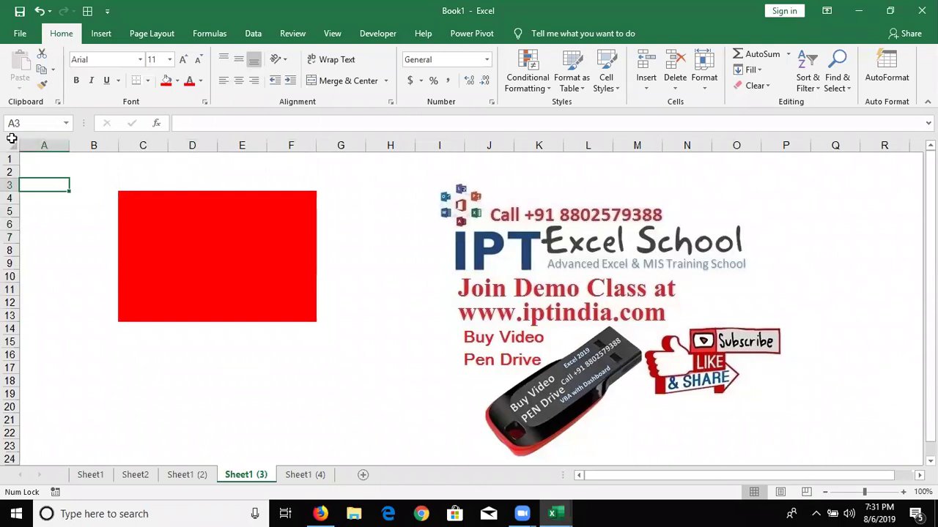
# - Select all cells on Sheet1 (3) and clear Locked in Format Cells > Protection
pyautogui.click(12, 145)
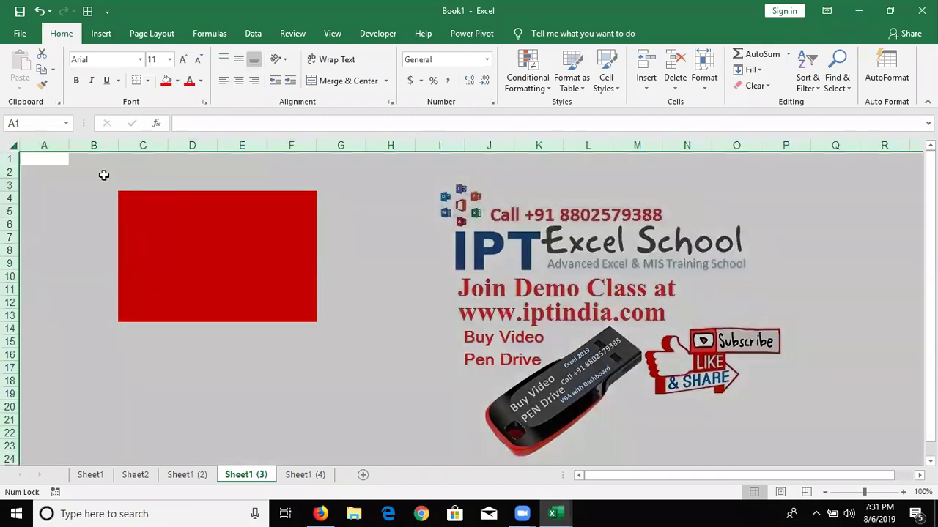
pyautogui.rightClick(206, 219)
pyautogui.click(268, 364)
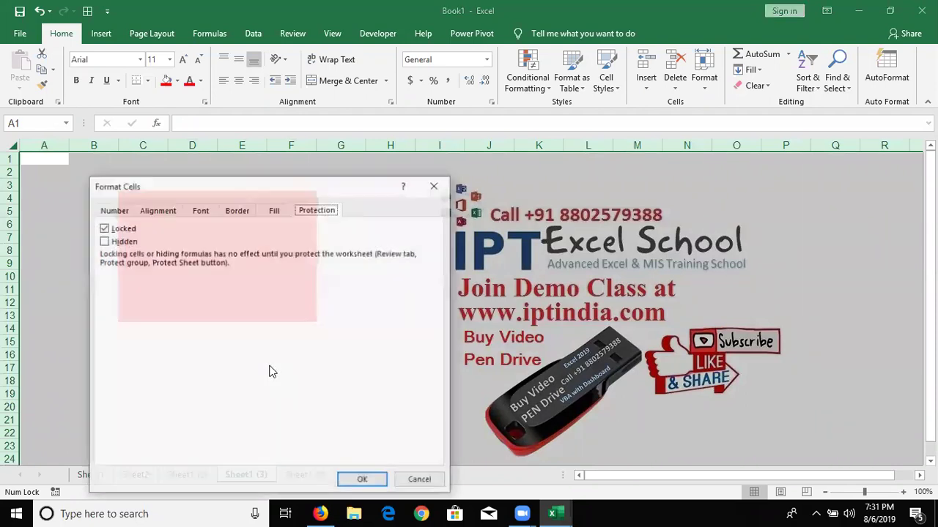
pyautogui.moveTo(243, 185); pyautogui.dragTo(551, 165)
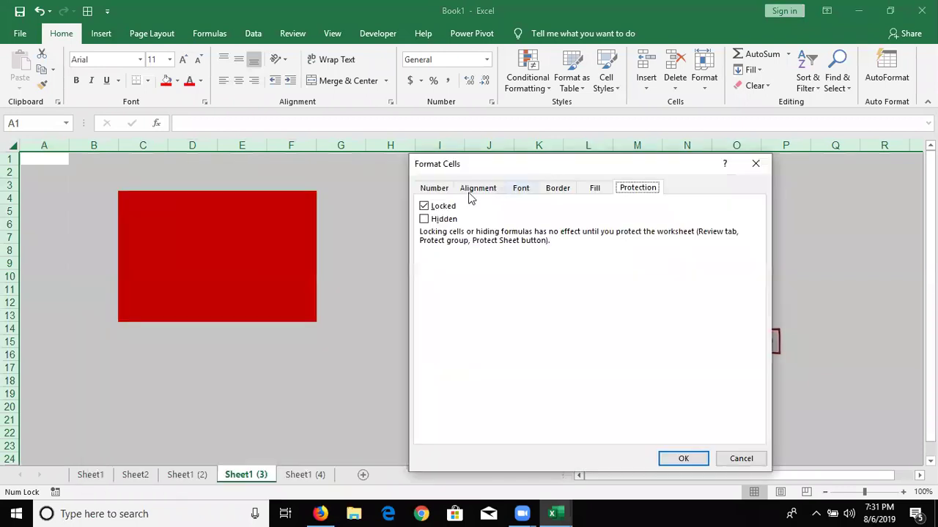
pyautogui.click(443, 206)
pyautogui.click(680, 460)
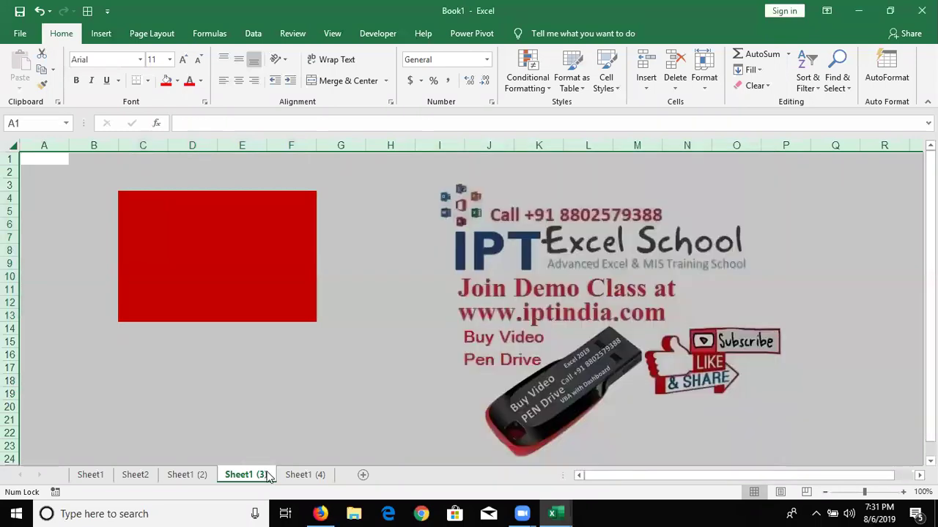
pyautogui.click(265, 373)
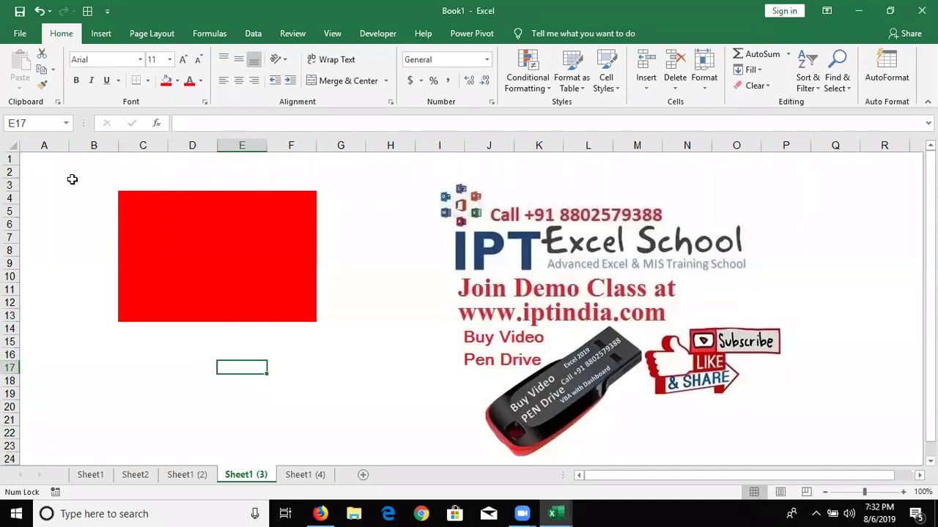
# - Turn Locked back on for only C4:F13 beneath the red rectangle via Format Cells > Protection
pyautogui.moveTo(66, 174); pyautogui.dragTo(373, 272)
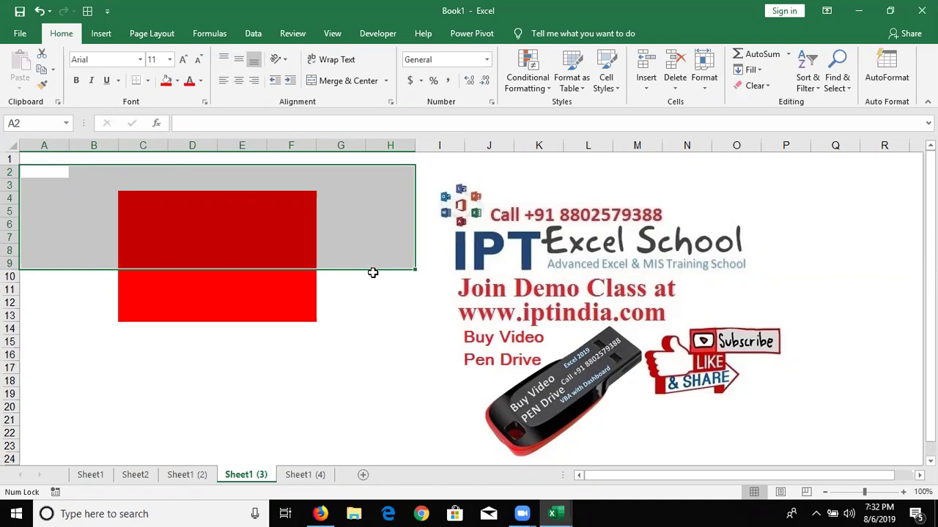
pyautogui.click(291, 353)
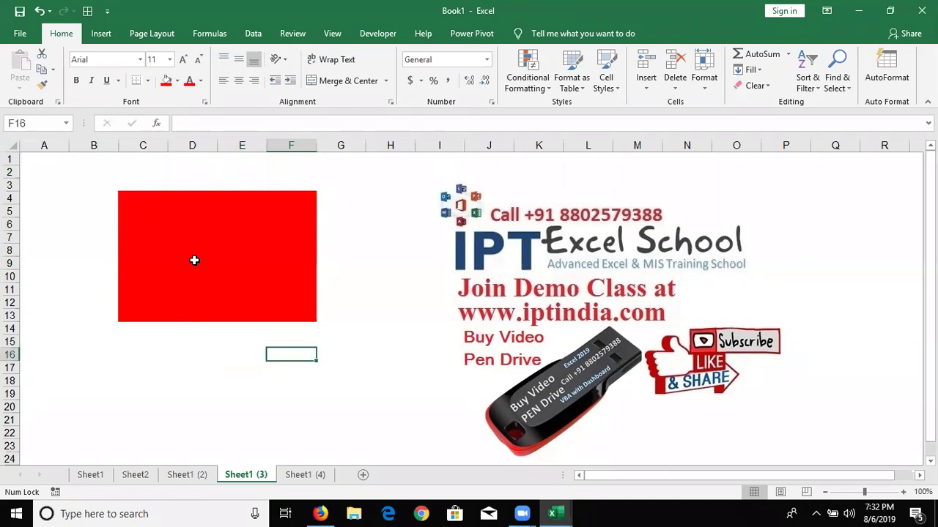
pyautogui.moveTo(121, 197); pyautogui.dragTo(303, 329)
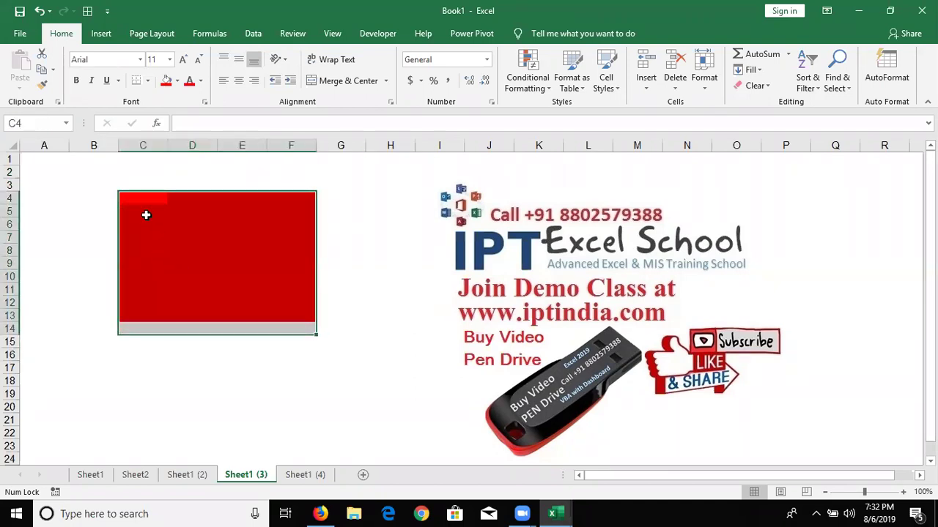
pyautogui.moveTo(139, 201); pyautogui.dragTo(286, 322)
pyautogui.moveTo(276, 301); pyautogui.dragTo(276, 300)
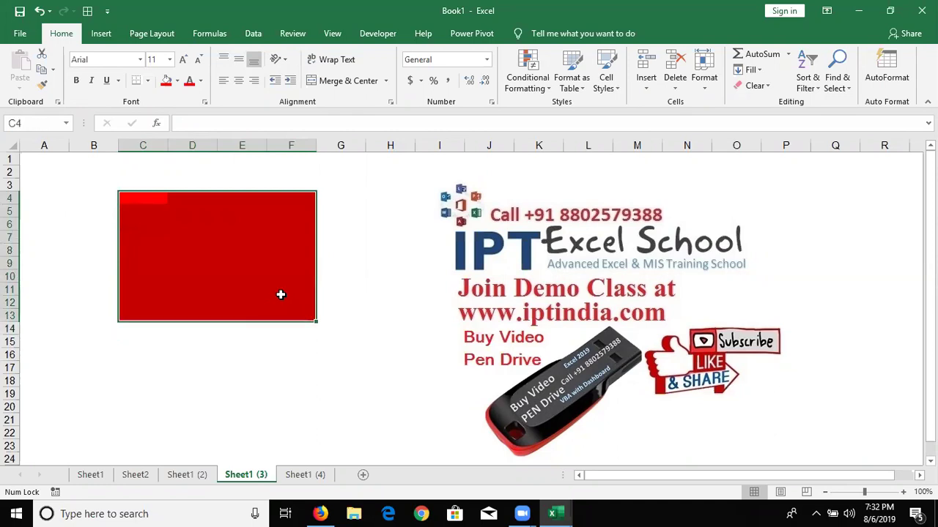
pyautogui.rightClick(280, 295)
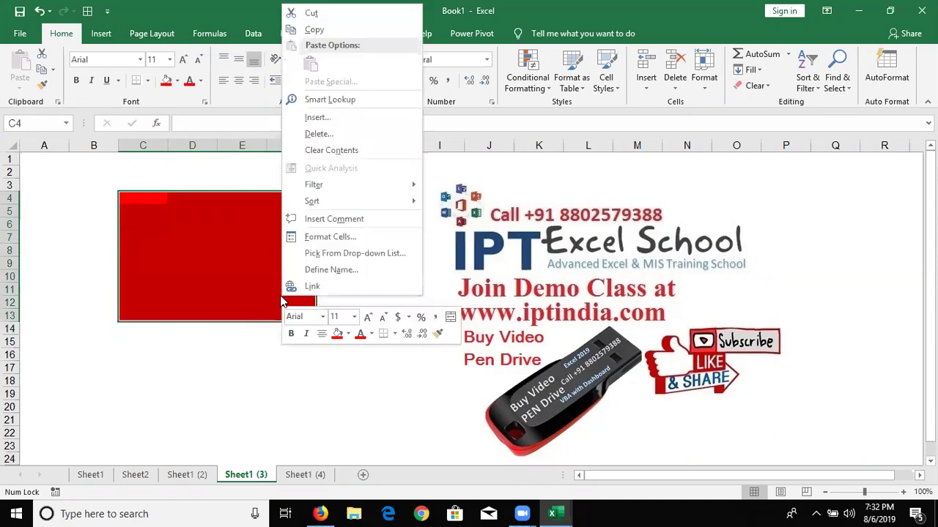
pyautogui.click(306, 235)
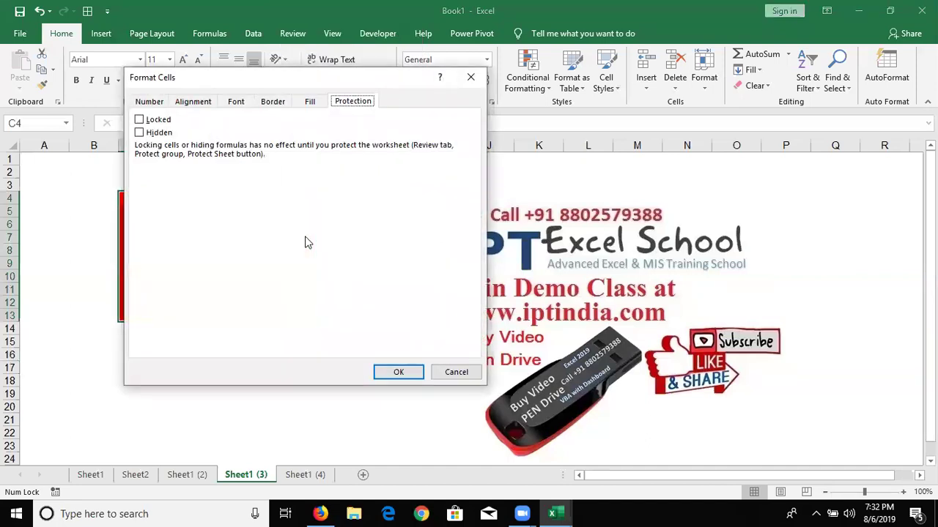
pyautogui.click(168, 135)
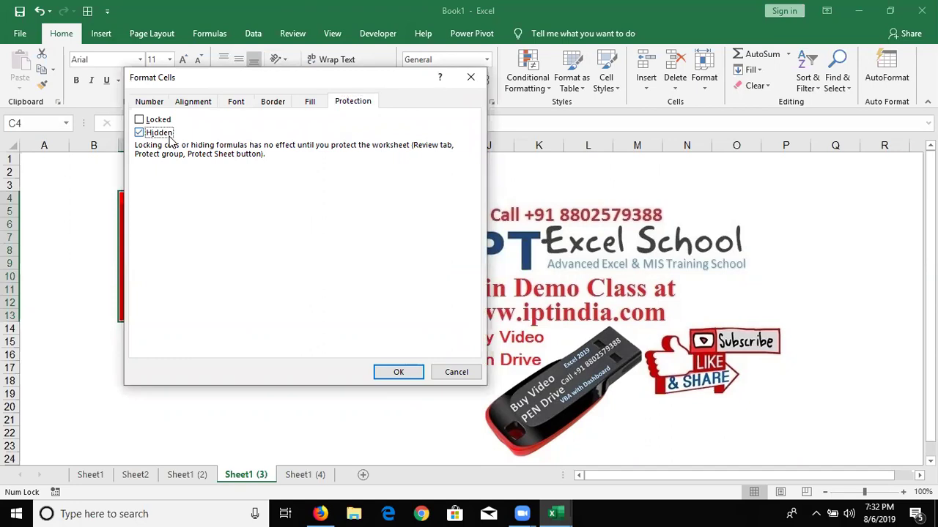
pyautogui.click(163, 120)
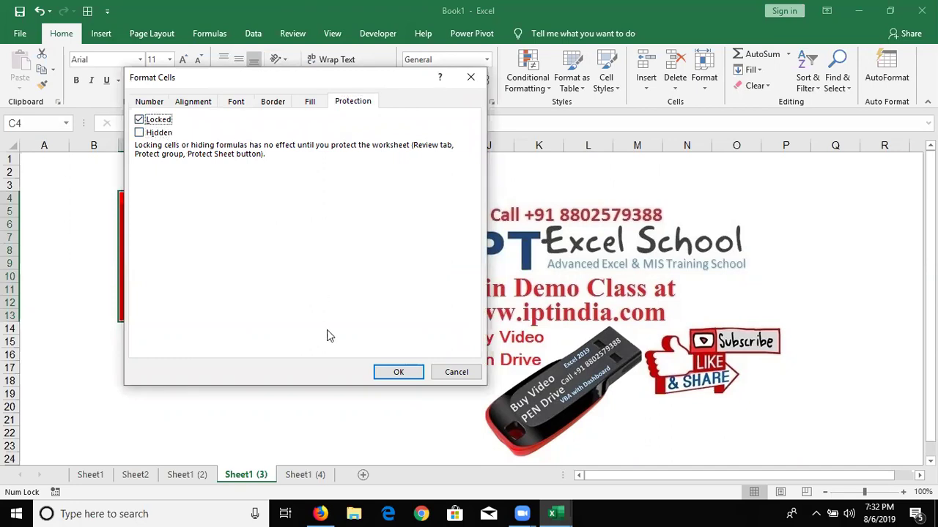
pyautogui.click(399, 374)
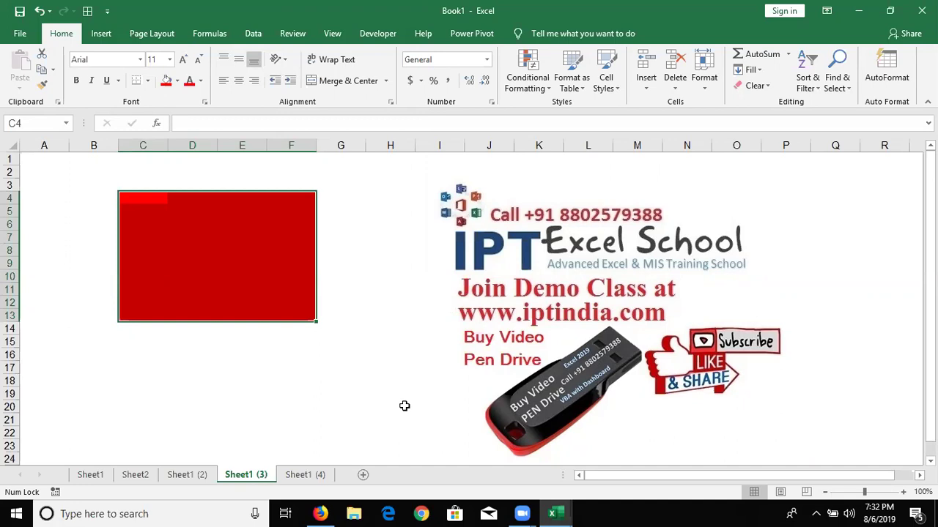
pyautogui.click(404, 394)
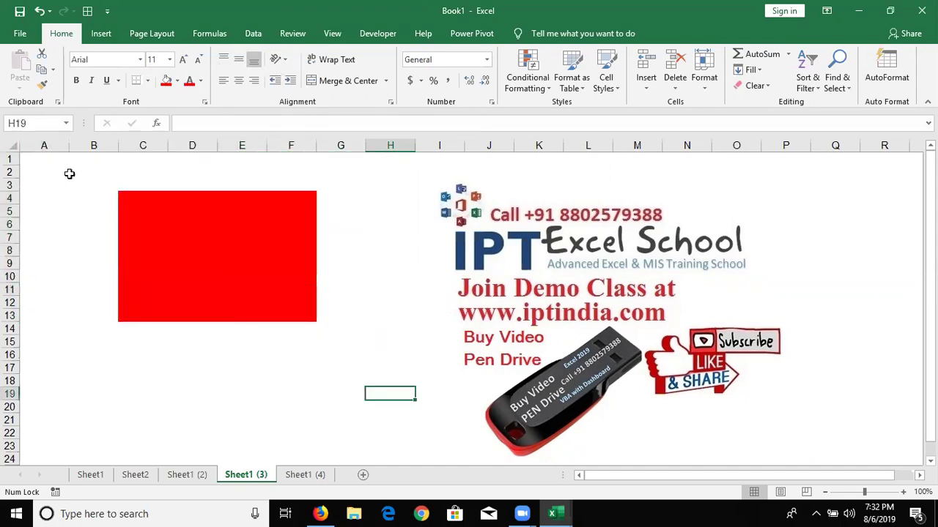
# - Protect Sheet1 (3) with the default settings and no password
pyautogui.moveTo(147, 208)
pyautogui.mouseDown()
pyautogui.moveTo(286, 307)
pyautogui.moveTo(287, 318)
pyautogui.mouseUp()
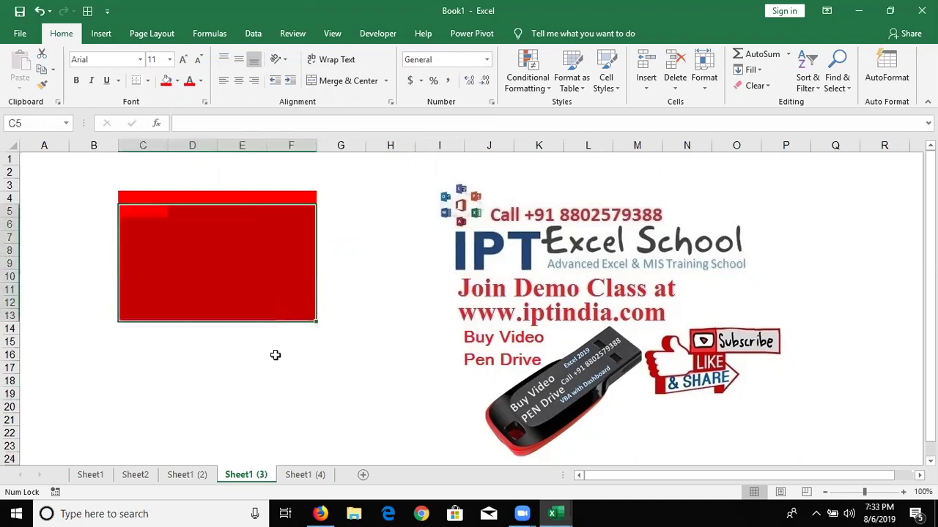
pyautogui.rightClick(252, 476)
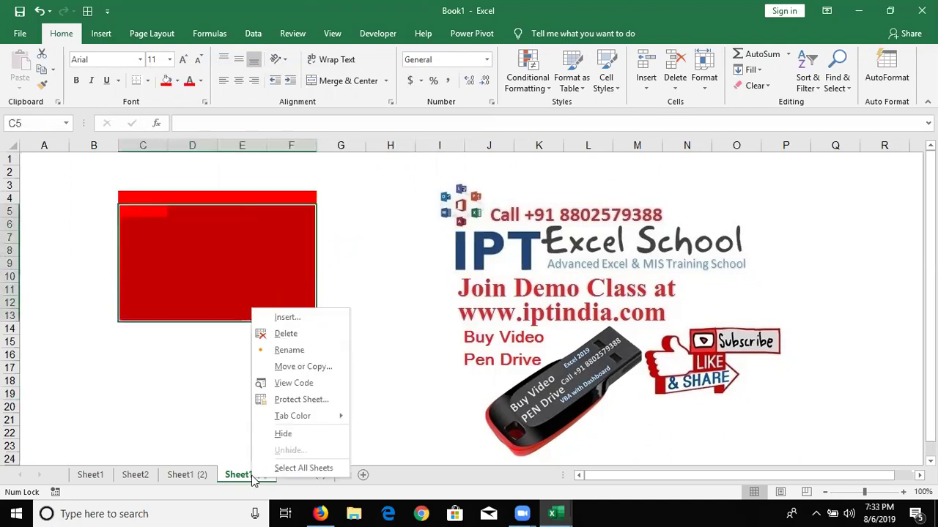
pyautogui.click(301, 399)
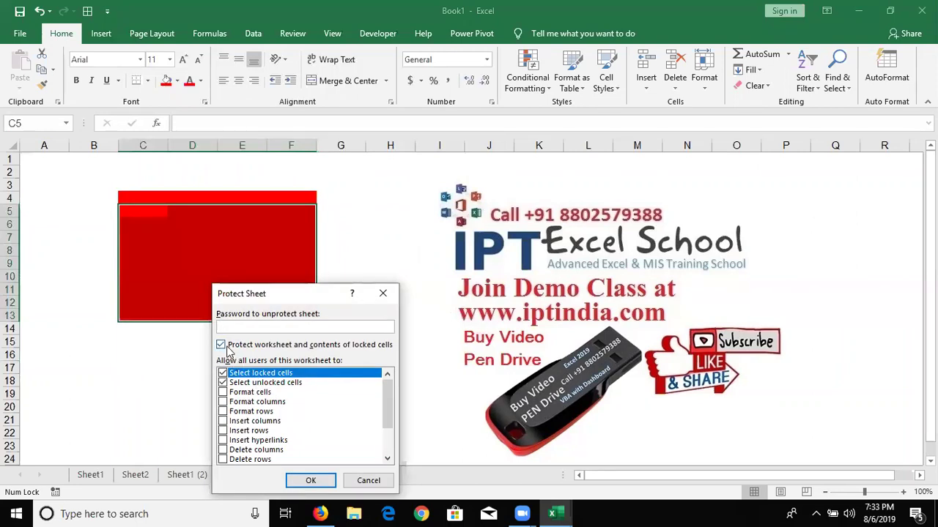
pyautogui.click(319, 481)
# - Test protection by typing xcvxcv in unlocked F21 and trying to edit locked E12
pyautogui.click(293, 418)
pyautogui.write('xcvxcv')
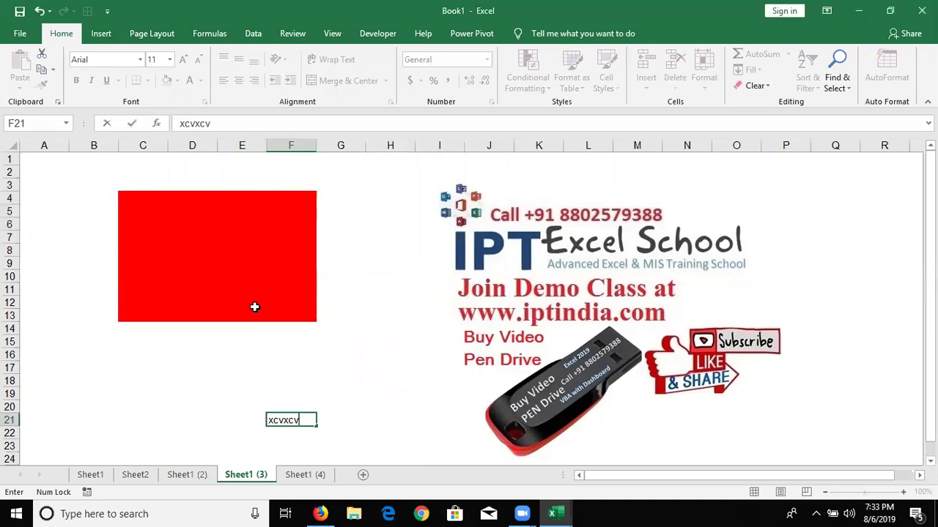
pyautogui.press('Escape')
pyautogui.doubleClick(255, 308)
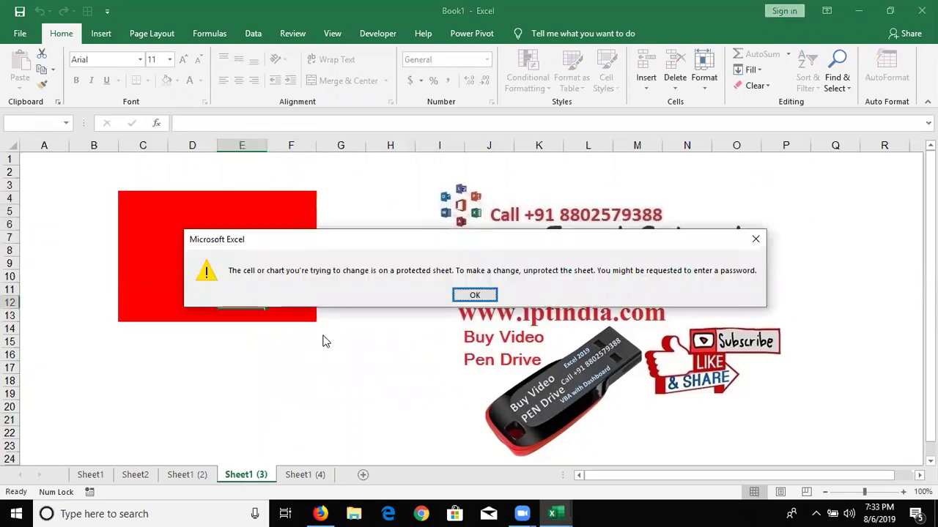
pyautogui.press('Return')
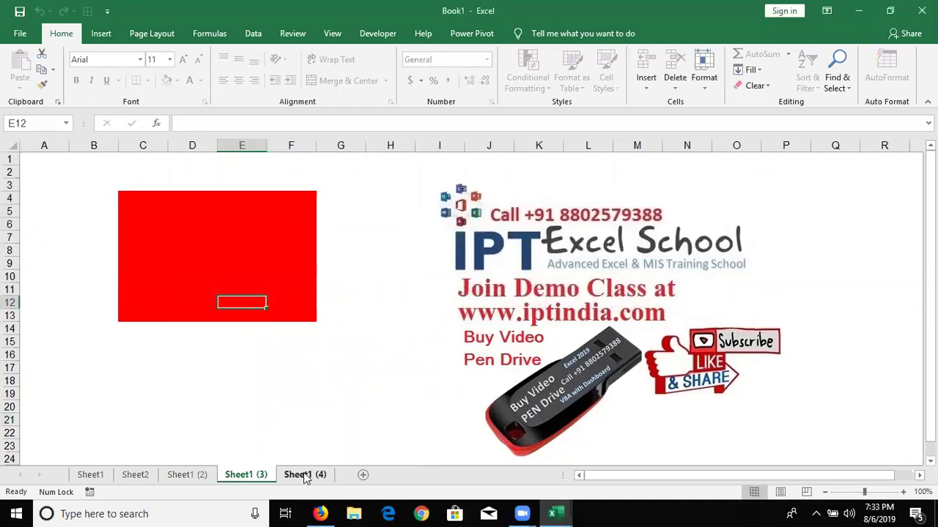
# - On Sheet1 (4), remove the yellow block from columns B–F and return to A1
pyautogui.click(304, 475)
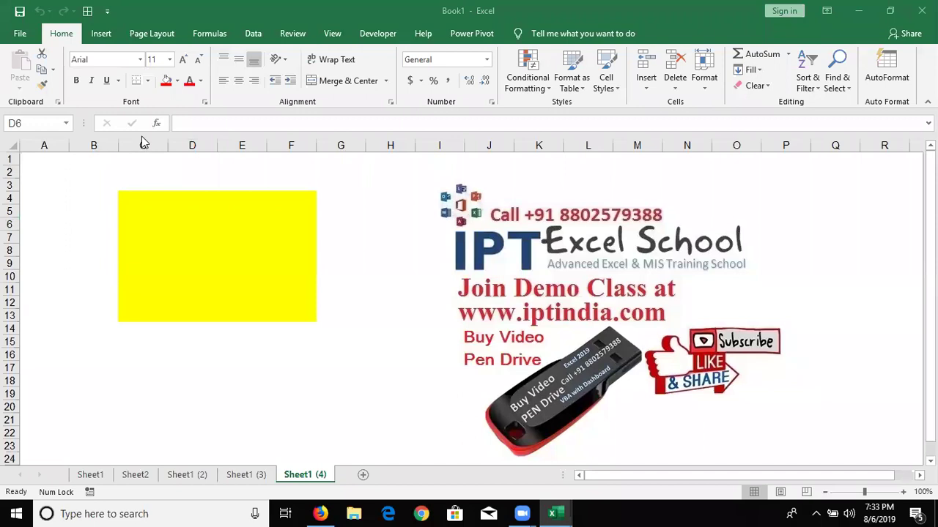
pyautogui.moveTo(100, 141); pyautogui.dragTo(293, 183)
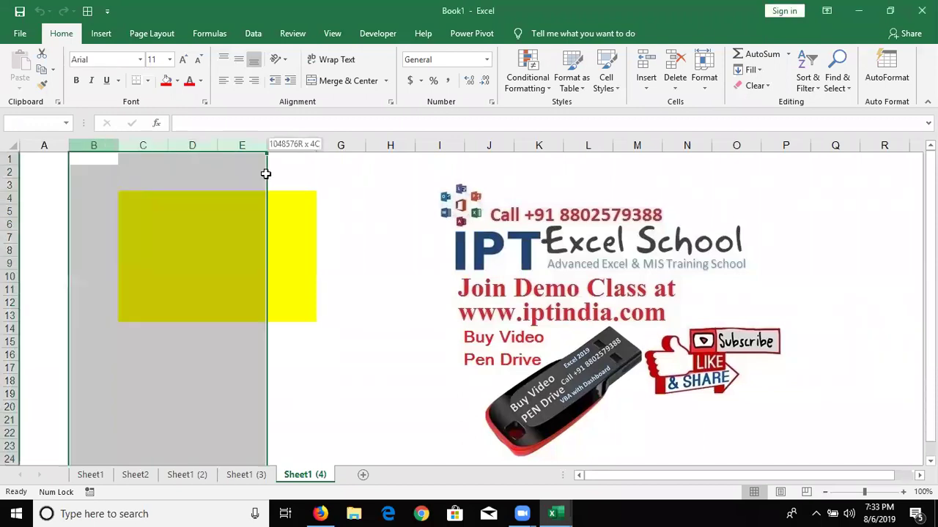
pyautogui.hotkey('ctrl', '-')
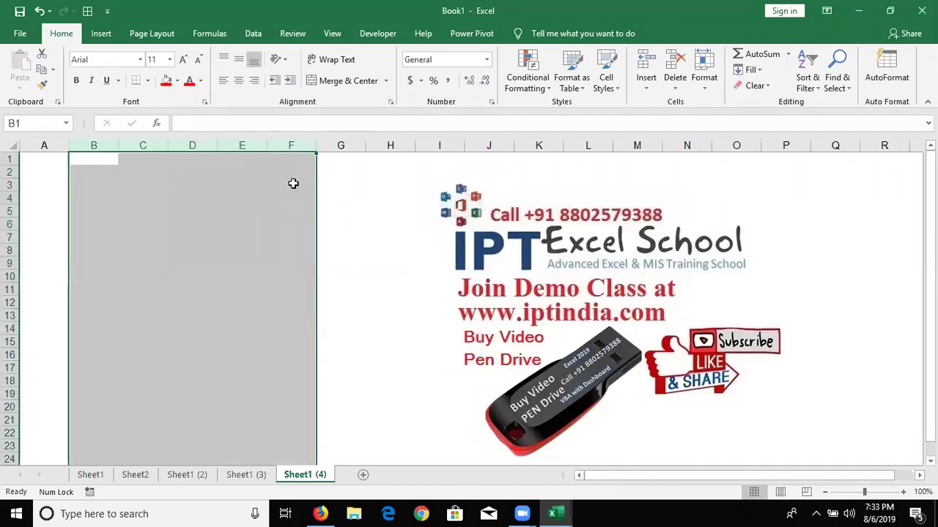
pyautogui.hotkey('ctrl', 'Home')
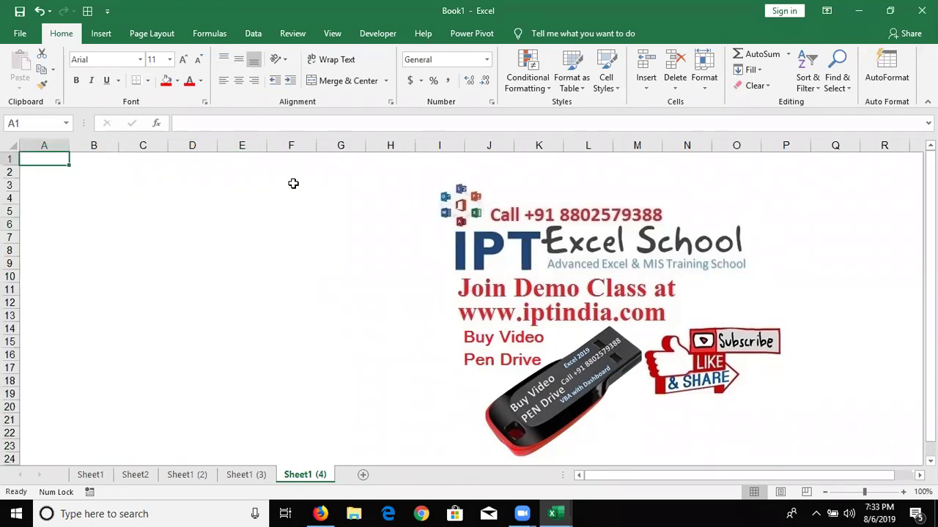
# - Type row 1 headers Name, Qty, MRP, Amt, Com, Tax, Total, Date and Time
pyautogui.write('Name')
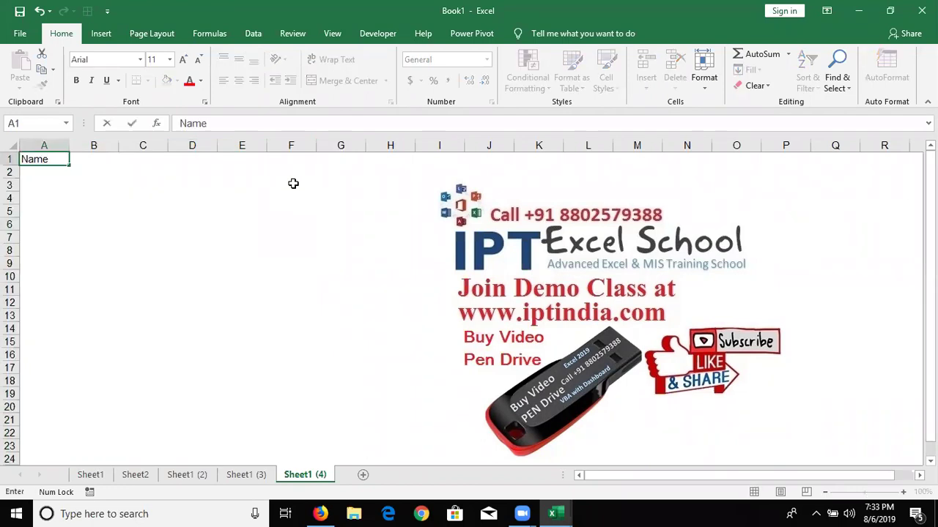
pyautogui.press('Tab')
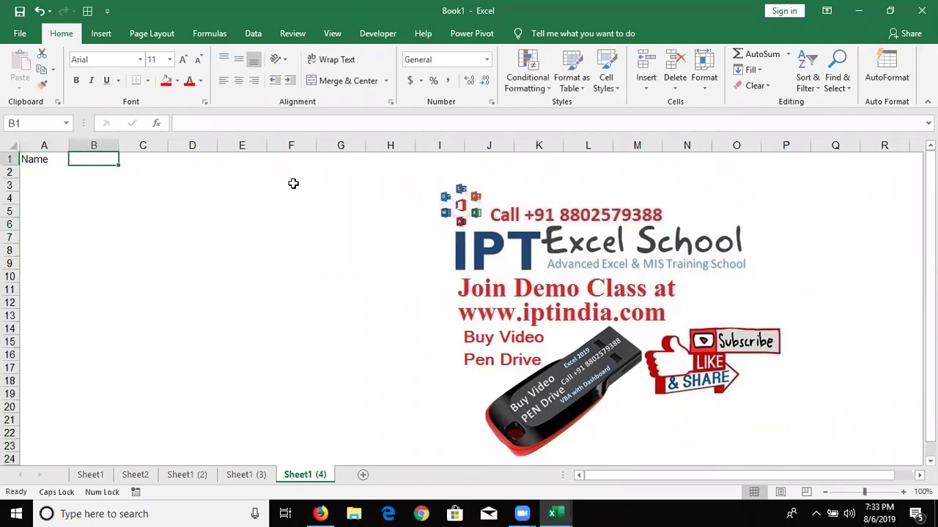
pyautogui.write('qTY')
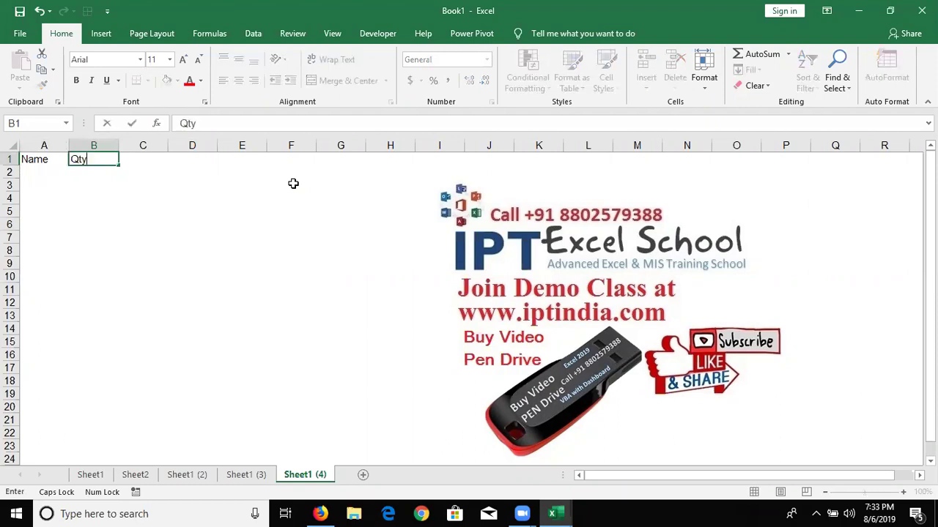
pyautogui.press('Tab')
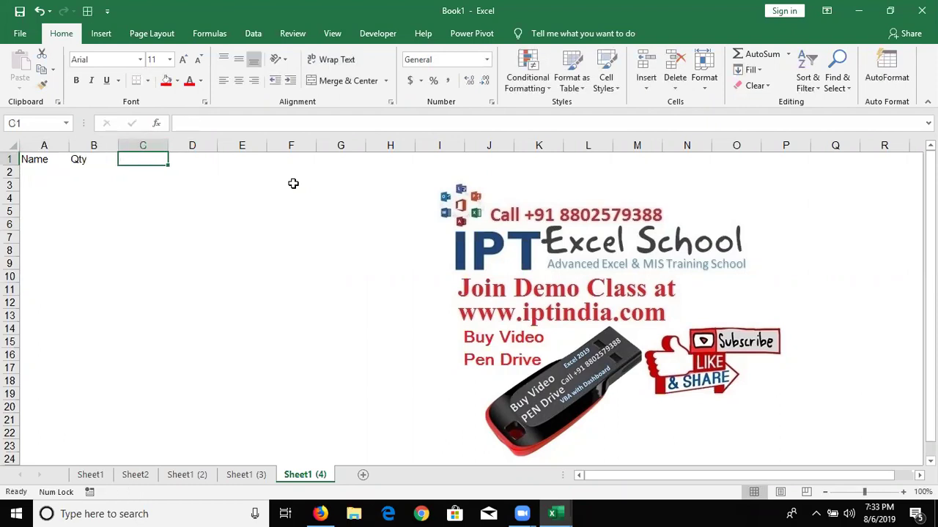
pyautogui.write('MRP')
pyautogui.press('Tab')
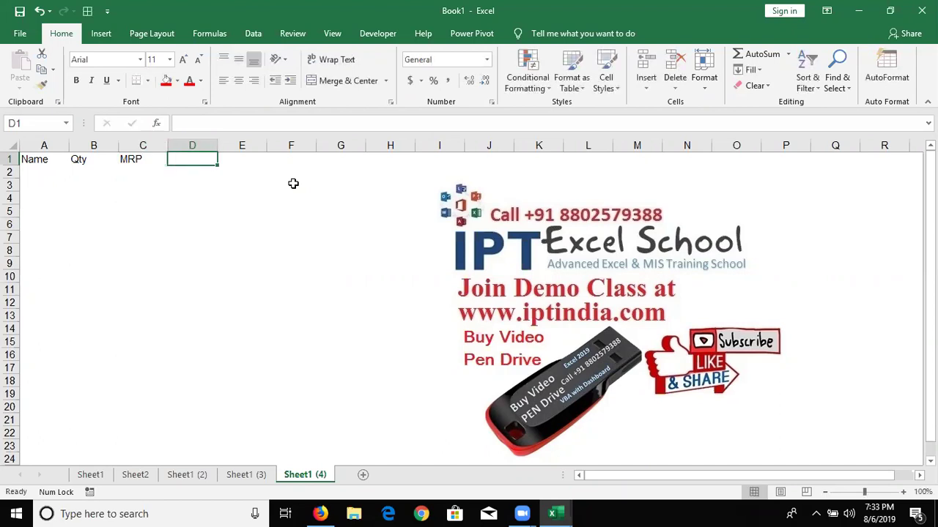
pyautogui.write('Amt')
pyautogui.press('Tab')
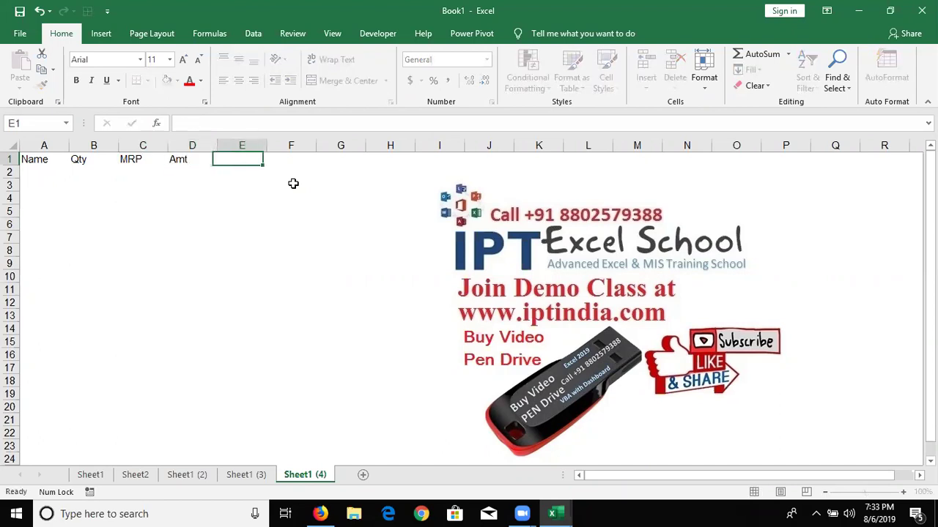
pyautogui.write('Com')
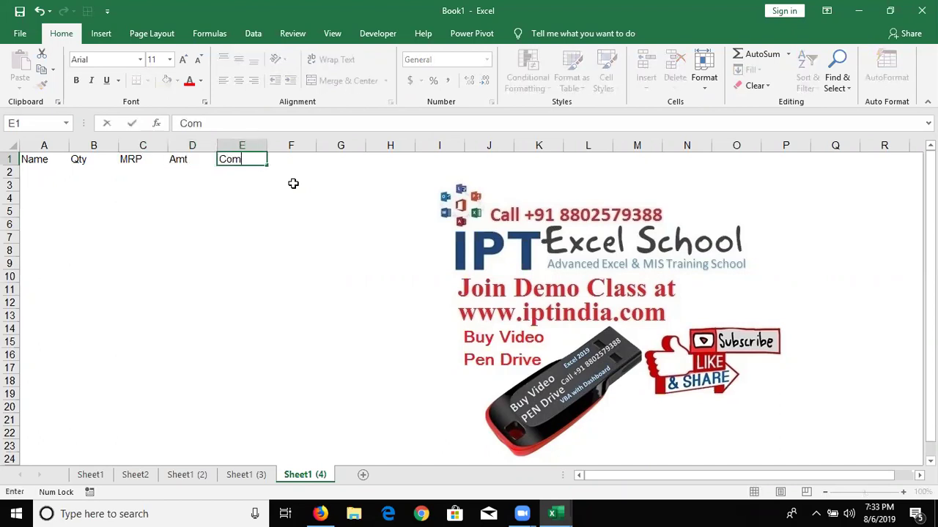
pyautogui.press('Tab')
pyautogui.write('Tax')
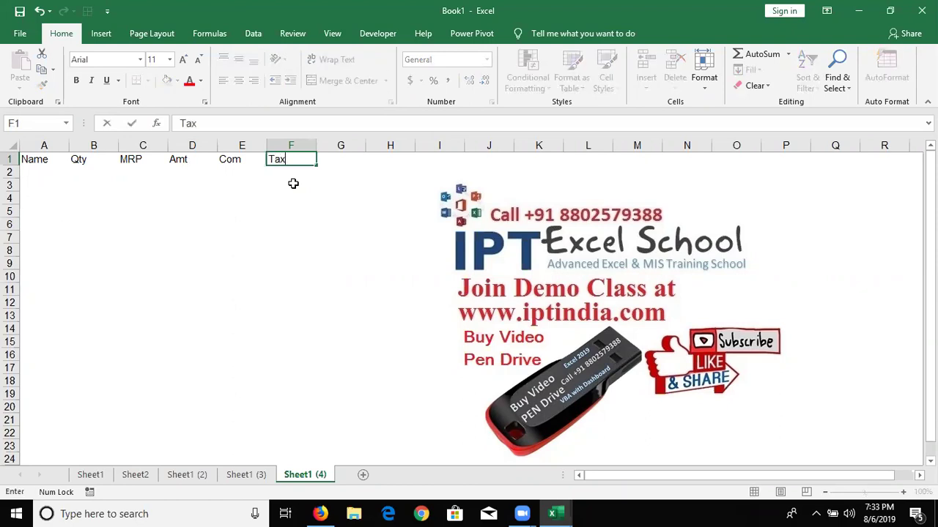
pyautogui.press('Tab')
pyautogui.write('Total')
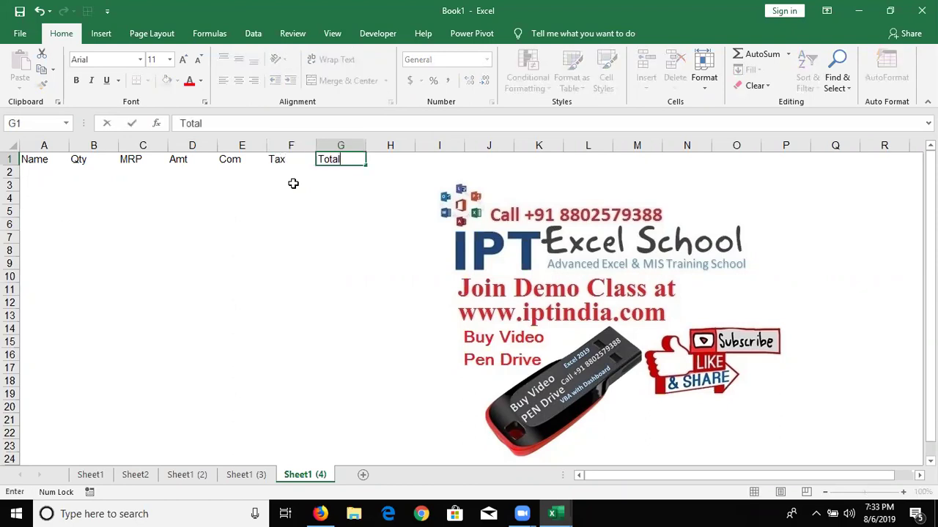
pyautogui.press('Tab')
pyautogui.write('Date')
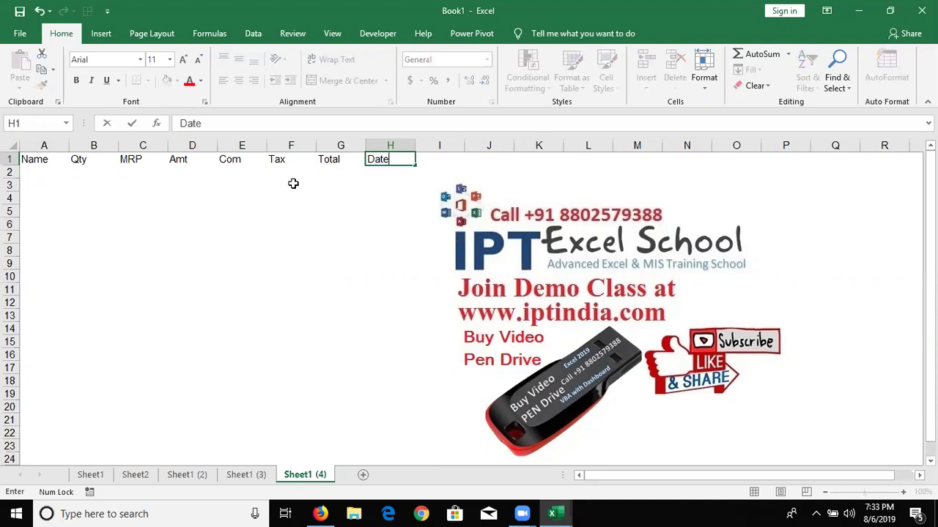
pyautogui.press('Tab')
pyautogui.write('Tim')
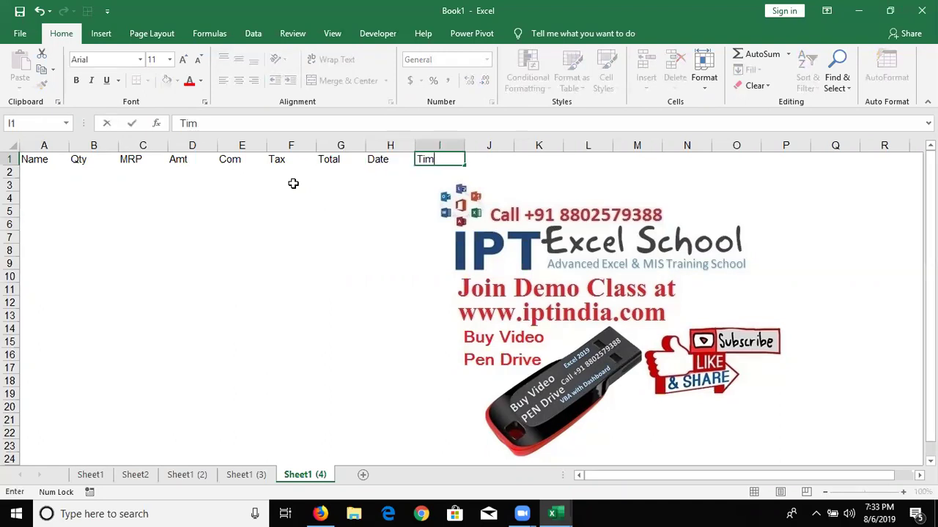
pyautogui.write('r')
pyautogui.press('Return')
pyautogui.press('Right')
pyautogui.press('Right')
pyautogui.press('Right')
pyautogui.press('Right')
pyautogui.press('Right')
pyautogui.press('Right')
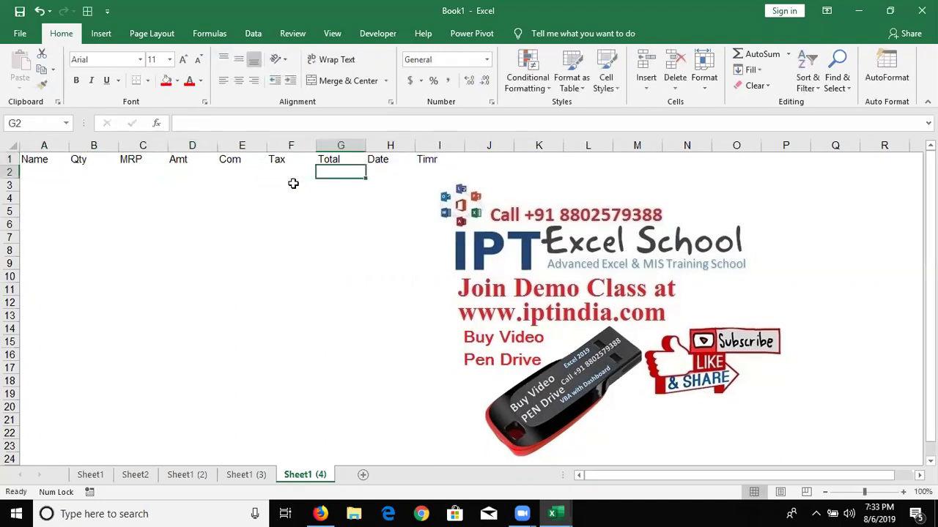
pyautogui.press('Right')
pyautogui.press('Right')
pyautogui.press('Up')
pyautogui.write('Time')
pyautogui.press('Return')
# - Enter the Amt formula =B2*C2 in D2
pyautogui.press('Left')
pyautogui.press('Left')
pyautogui.press('Left')
pyautogui.press('Left')
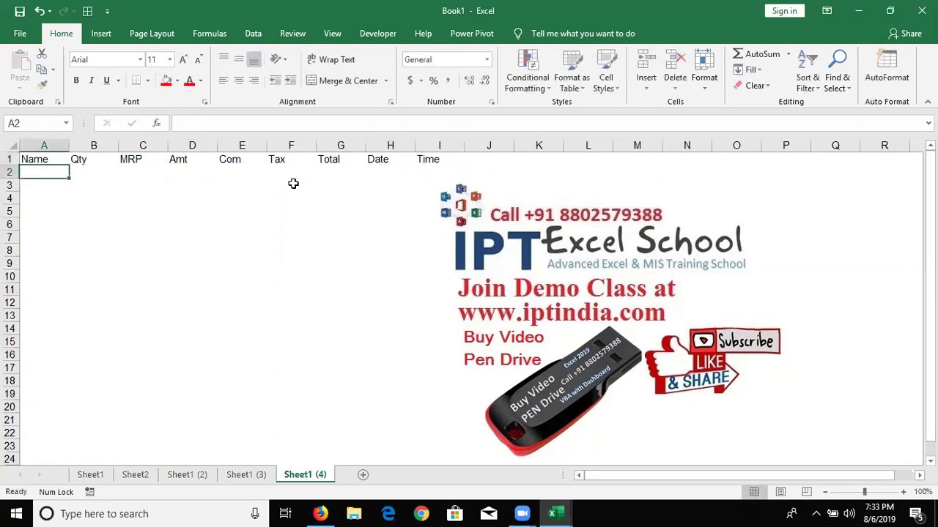
pyautogui.press('Right')
pyautogui.press('Right')
pyautogui.press('Right')
pyautogui.write('=')
pyautogui.press('Left')
pyautogui.press('Left')
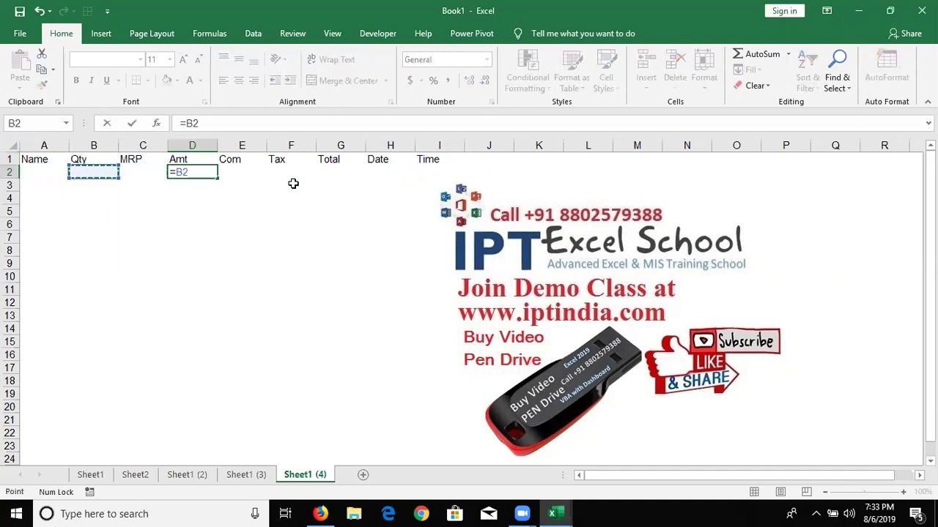
pyautogui.write('*')
pyautogui.press('Left')
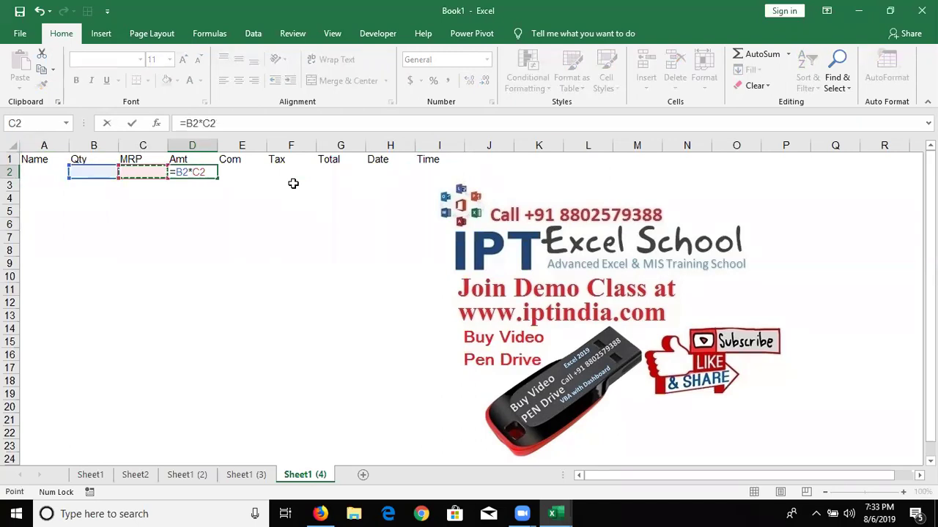
pyautogui.press('Return')
pyautogui.press('Right')
# - Enter the 2% commission formula =D2*2% in E2
pyautogui.press('Up')
pyautogui.write('=')
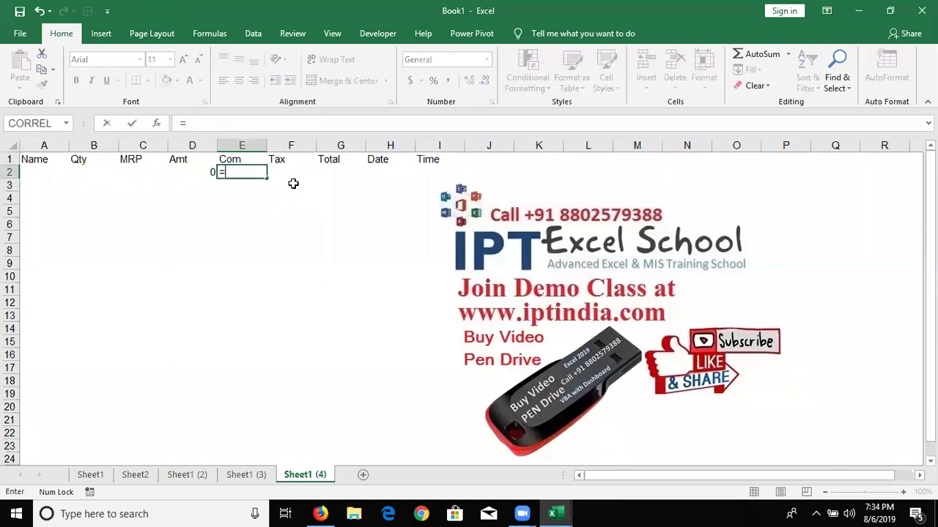
pyautogui.press('Left')
pyautogui.write('*2')
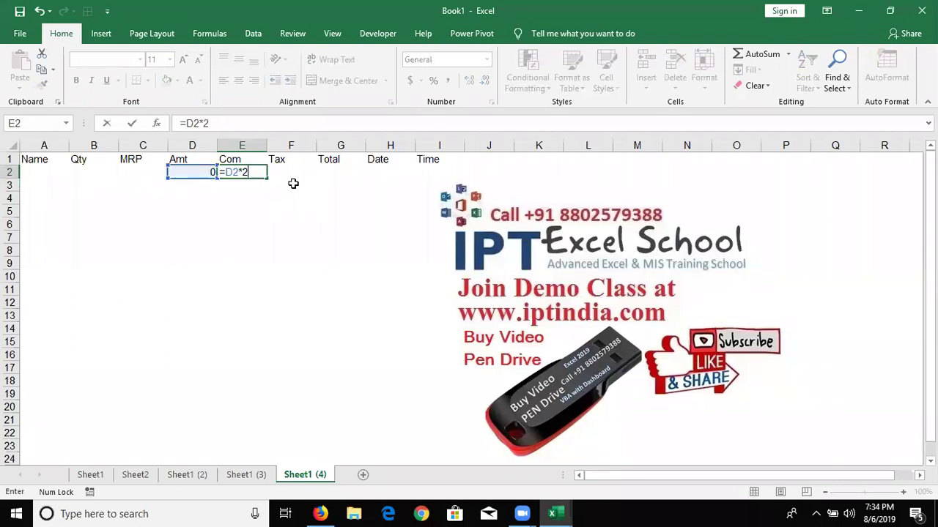
pyautogui.write('%')
pyautogui.press('Return')
# - Rename the Tax header to GST and enter =D2*18% in F2
pyautogui.press('Right')
pyautogui.press('Up')
pyautogui.press('Up')
pyautogui.write('GST')
pyautogui.press('Return')
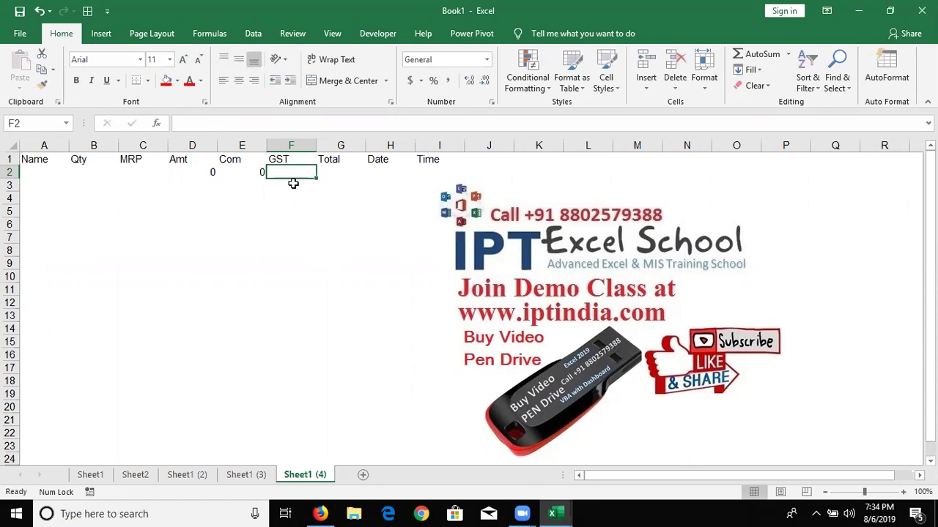
pyautogui.write('=')
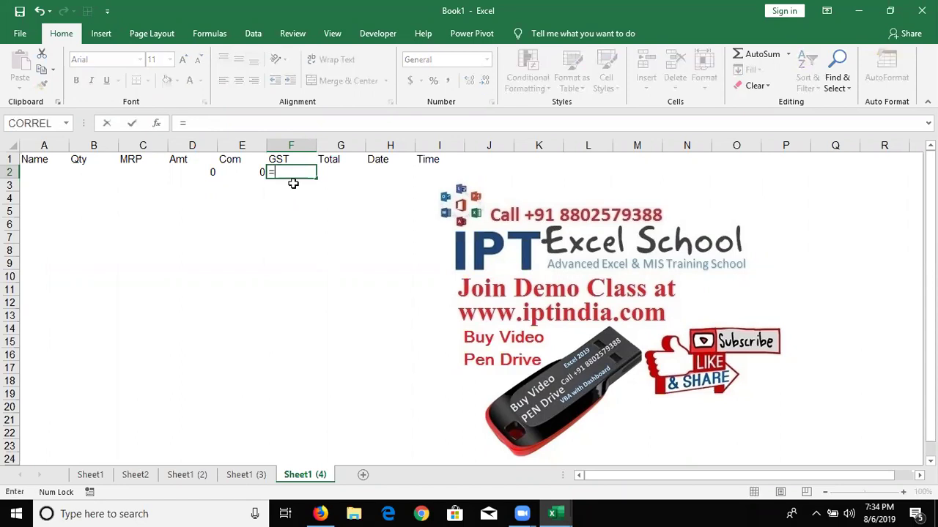
pyautogui.press('Left')
pyautogui.press('Left')
pyautogui.write('*18%')
pyautogui.press('Return')
# - Put an AutoSum total of Amt through GST in G2
pyautogui.press('Up')
pyautogui.press('Right')
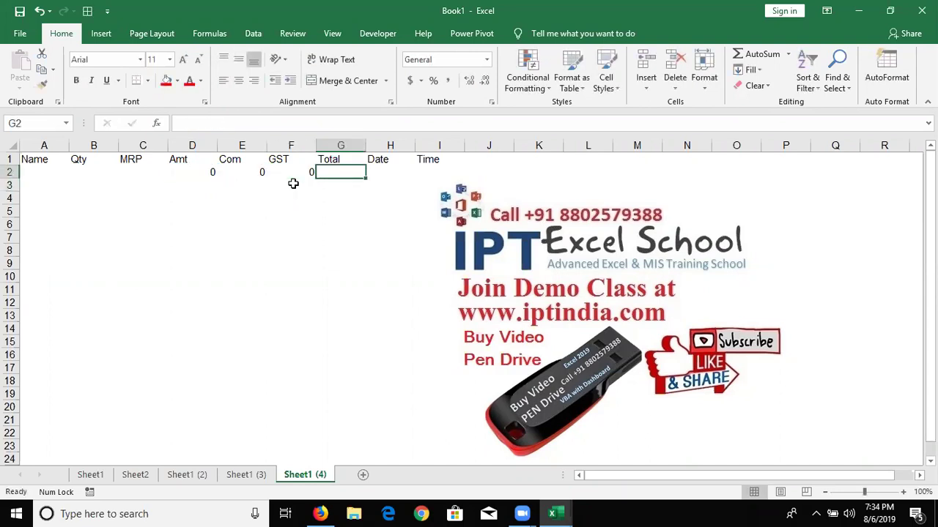
pyautogui.hotkey('alt', '=')
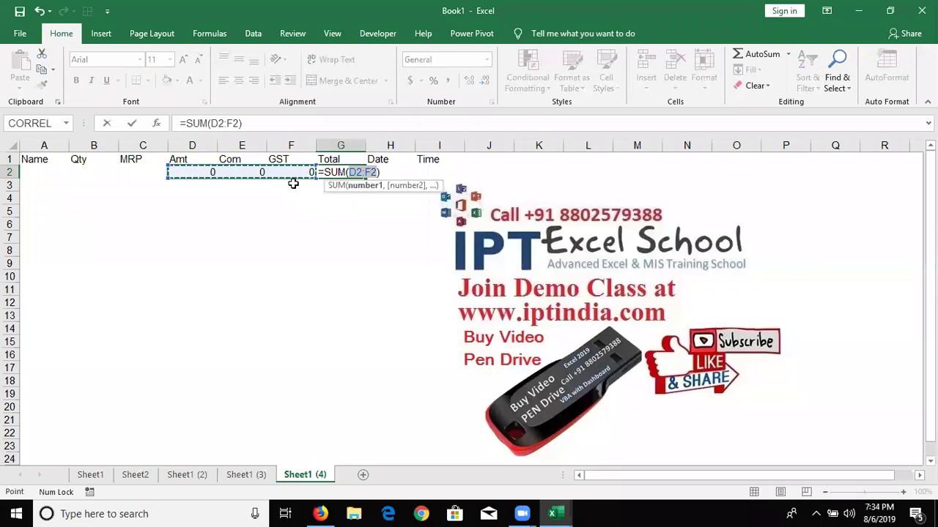
pyautogui.press('Return')
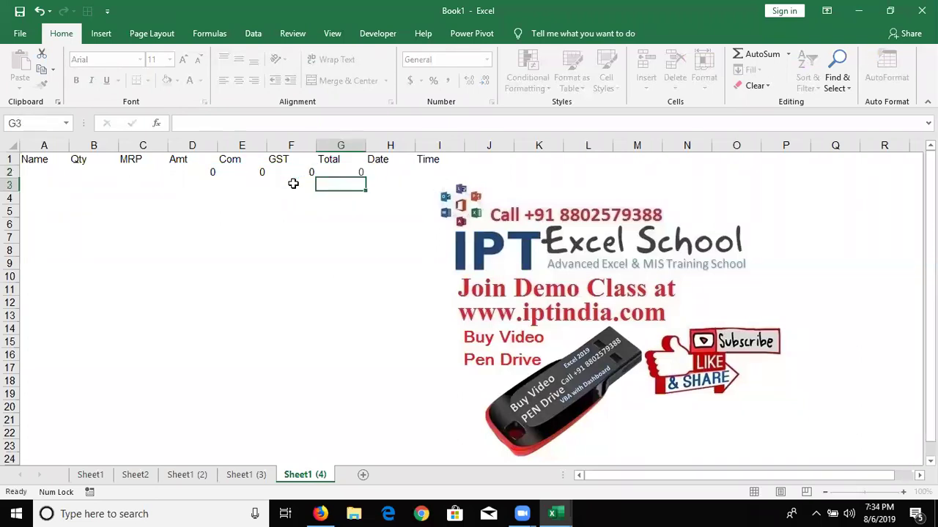
# - Fill the D2:G2 formulas down through row 24 with Ctrl+D
pyautogui.click(293, 183)
pyautogui.press('Up')
pyautogui.press('Left')
pyautogui.press('Left')
pyautogui.hotkey('shift', 'Right')
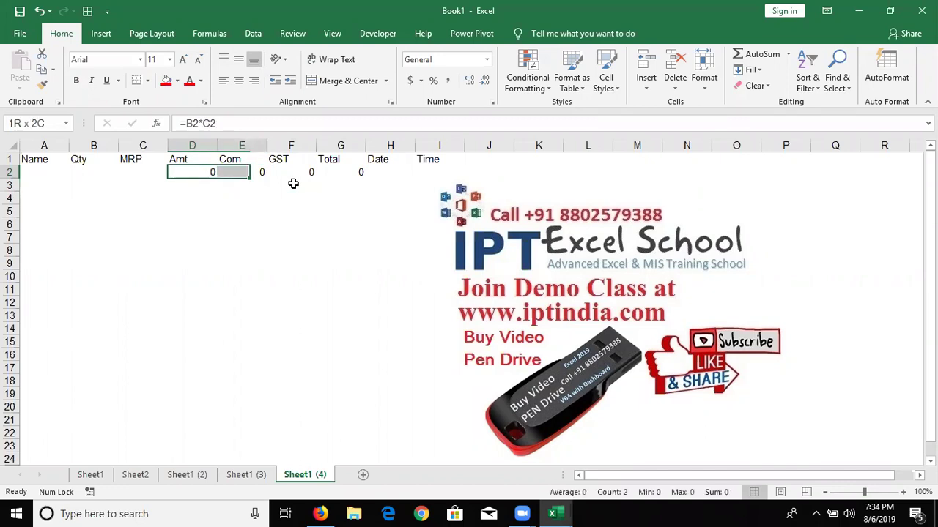
pyautogui.hotkey('shift', 'Right')
pyautogui.hotkey('shift', 'Right')
pyautogui.hotkey('shift', 'Down')
pyautogui.hotkey('shift', 'Down')
pyautogui.hotkey('shift', 'Down')
pyautogui.hotkey('shift', 'Down')
pyautogui.hotkey('shift', 'Down')
pyautogui.hotkey('shift', 'Down')
pyautogui.hotkey('shift', 'Down')
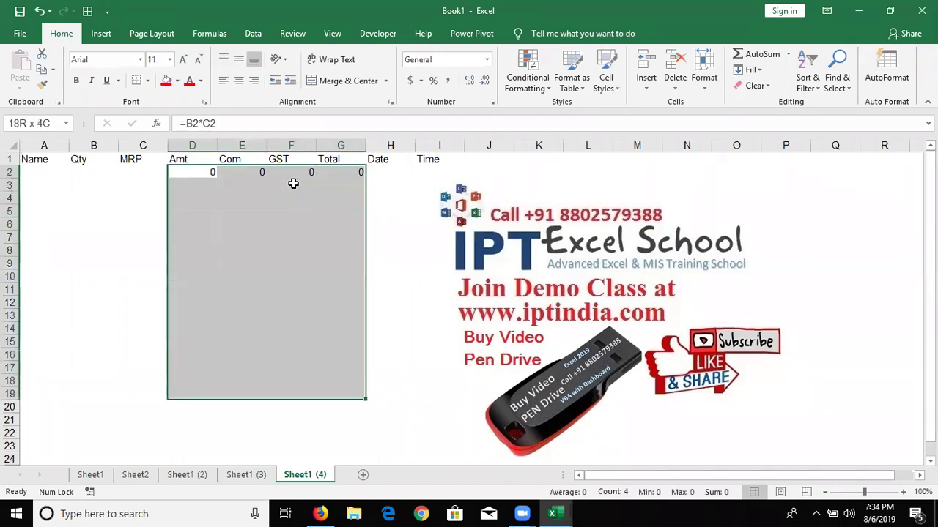
pyautogui.hotkey('shift', 'Down')
pyautogui.hotkey('shift', 'Down')
pyautogui.hotkey('shift', 'Down')
pyautogui.hotkey('shift', 'Down')
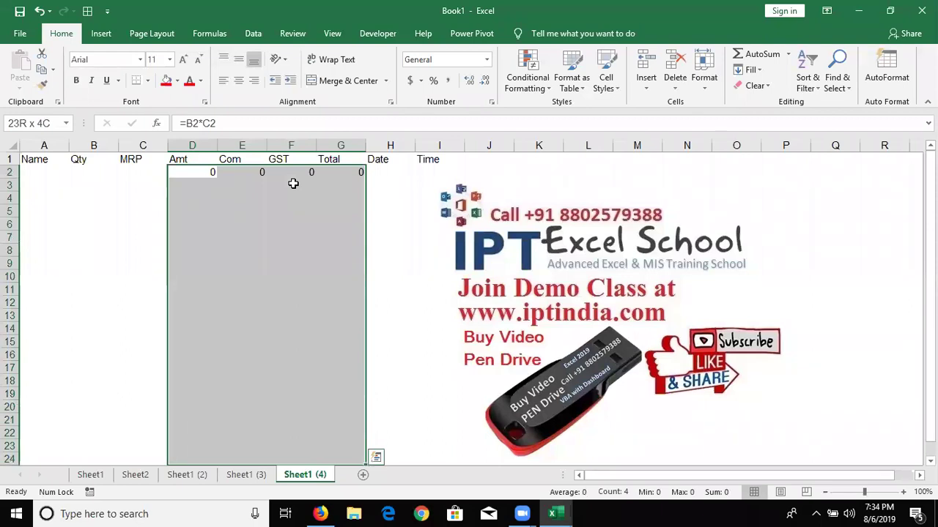
pyautogui.hotkey('ctrl', 'd')
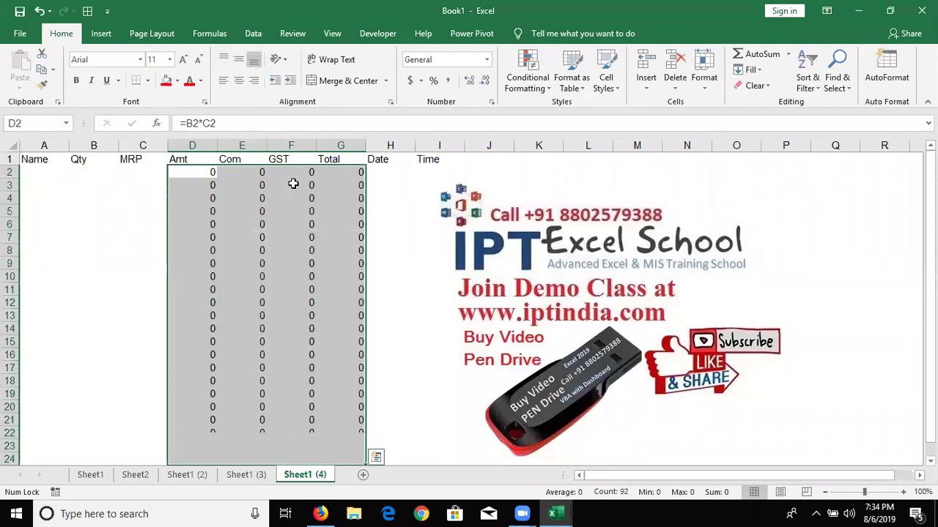
pyautogui.press('Up')
pyautogui.press('Left')
pyautogui.press('Left')
pyautogui.press('Left')
pyautogui.press('Down')
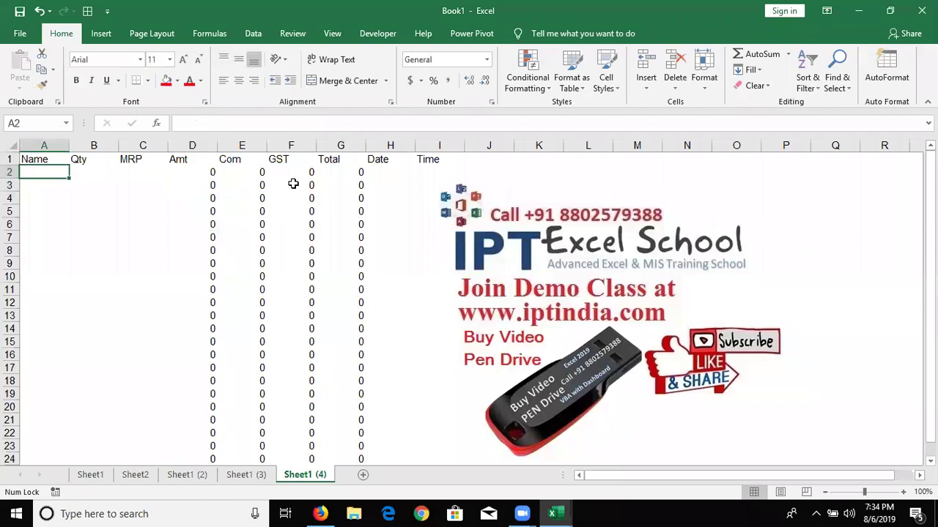
# - Enter Name, Qty 20 and MRP 36 in A2:C2 and check the calculated totals
pyautogui.write('Name')
pyautogui.press('Tab')
pyautogui.write('20')
pyautogui.press('Tab')
pyautogui.write('36')
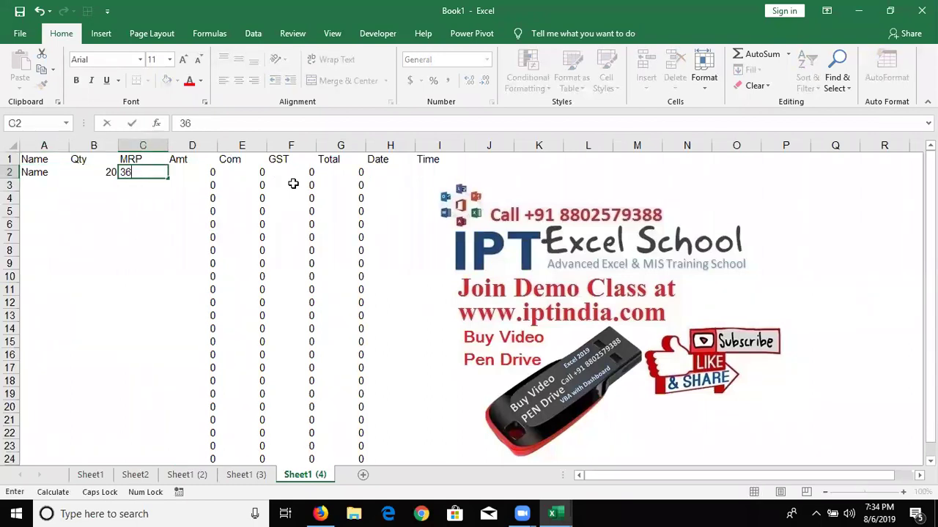
pyautogui.press('Tab')
pyautogui.press('Tab')
pyautogui.press('Tab')
pyautogui.press('Tab')
pyautogui.press('Tab')
pyautogui.press('Left')
pyautogui.press('Left')
pyautogui.press('Left')
pyautogui.press('Left')
pyautogui.press('Right')
pyautogui.press('Right')
pyautogui.press('Right')
pyautogui.press('Right')
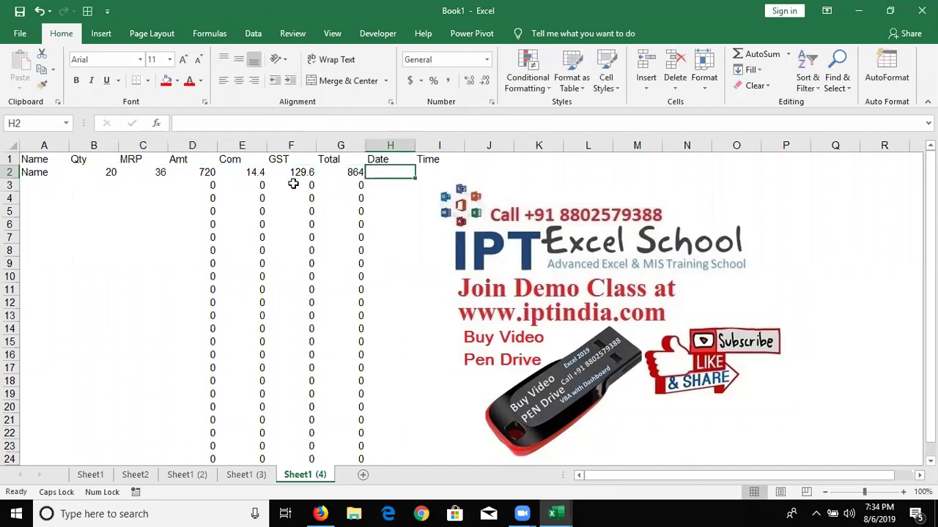
# - Insert today's date in H2 and the current time in I2
pyautogui.hotkey('ctrl', ';')
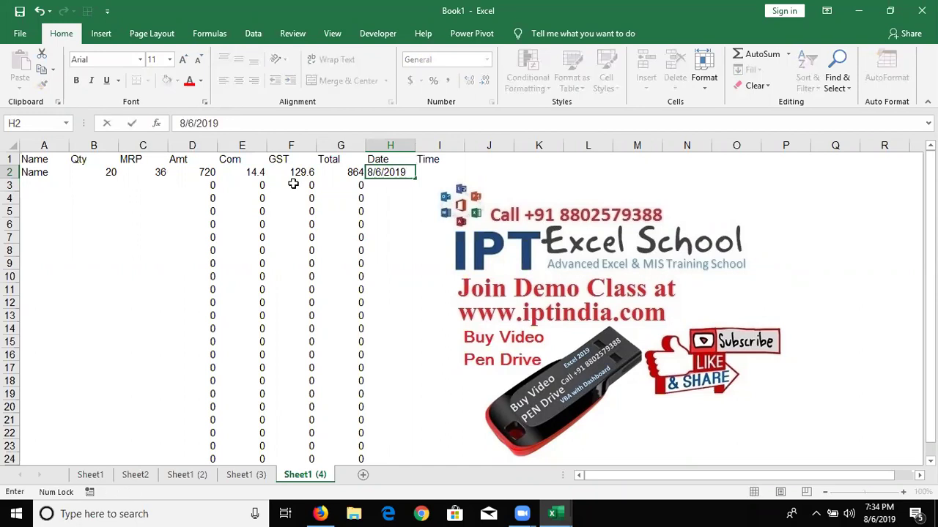
pyautogui.press('Tab')
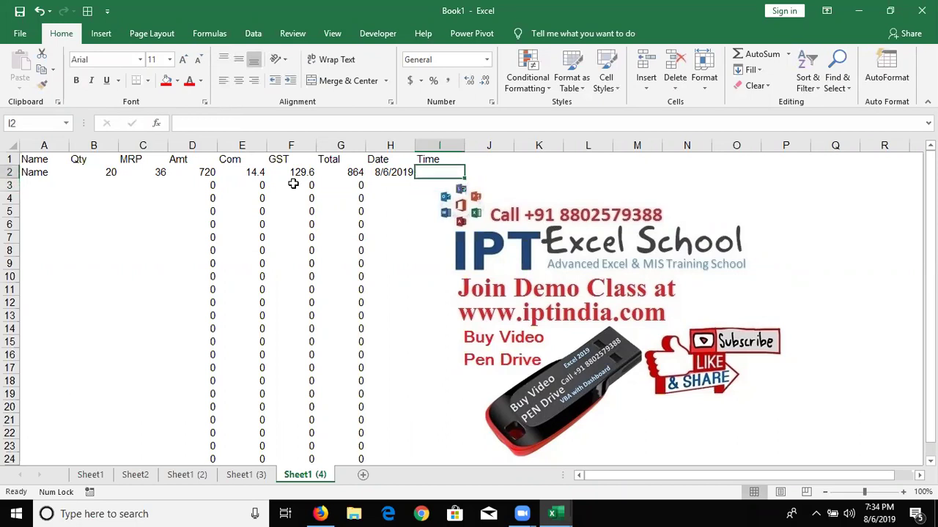
pyautogui.hotkey('ctrl', 'shift', ';')
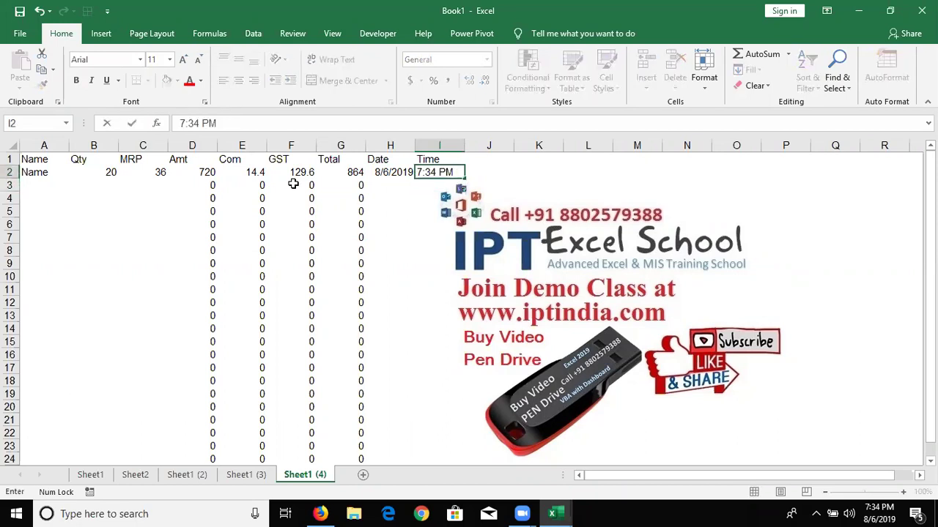
pyautogui.hotkey('ctrl', 'Return')
pyautogui.press('Left')
pyautogui.press('Left')
pyautogui.press('Left')
pyautogui.press('Left')
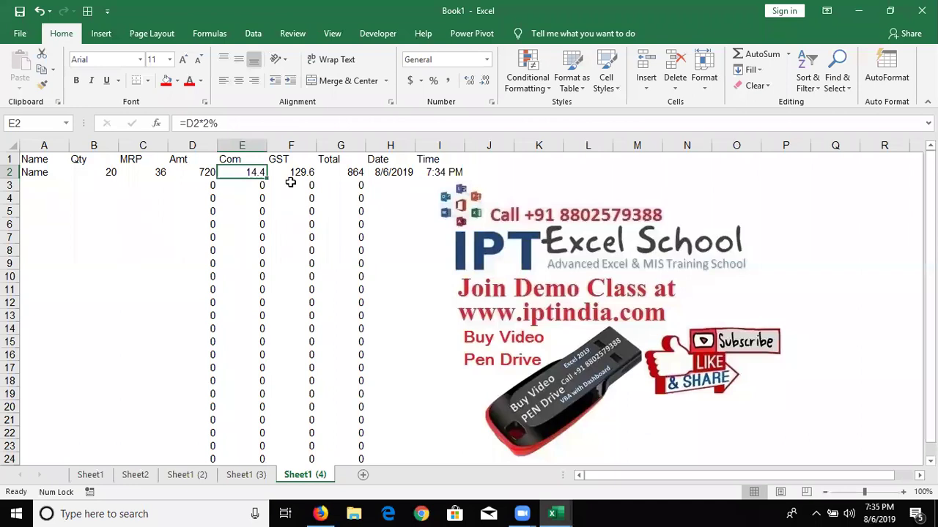
# - Unlock every cell on Sheet1 (4) through Format Cells protection
pyautogui.click(9, 143)
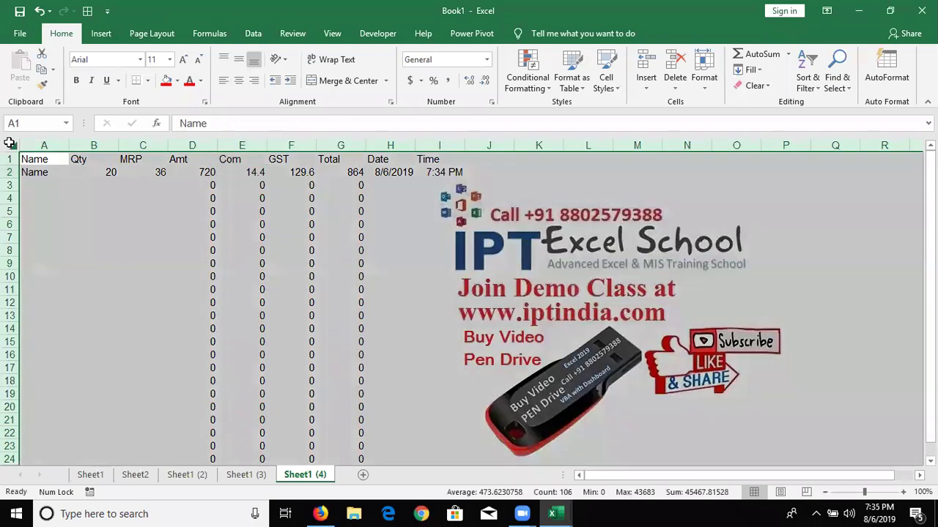
pyautogui.rightClick(71, 187)
pyautogui.click(100, 337)
pyautogui.click(46, 219)
pyautogui.click(279, 470)
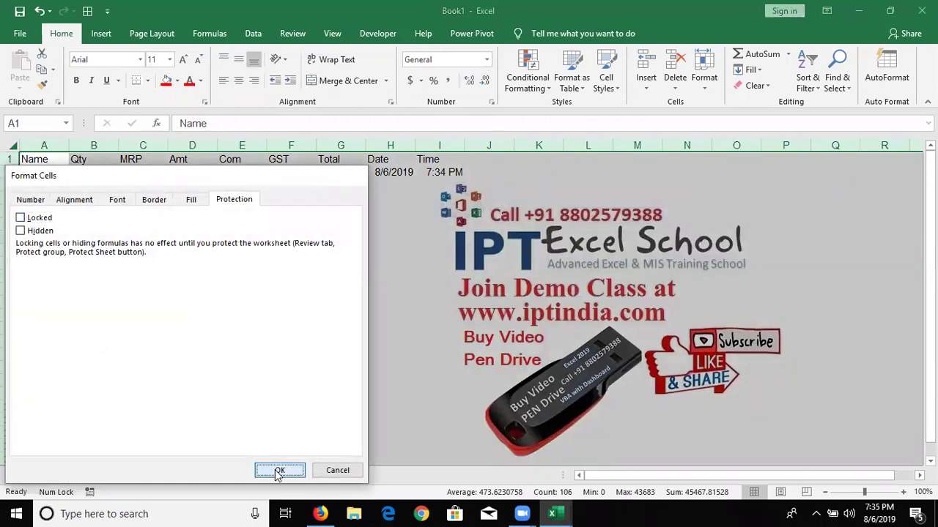
# - Lock the formula columns D through G (Amt, Com, GST, Total)
pyautogui.click(180, 290)
pyautogui.moveTo(191, 145); pyautogui.dragTo(337, 161)
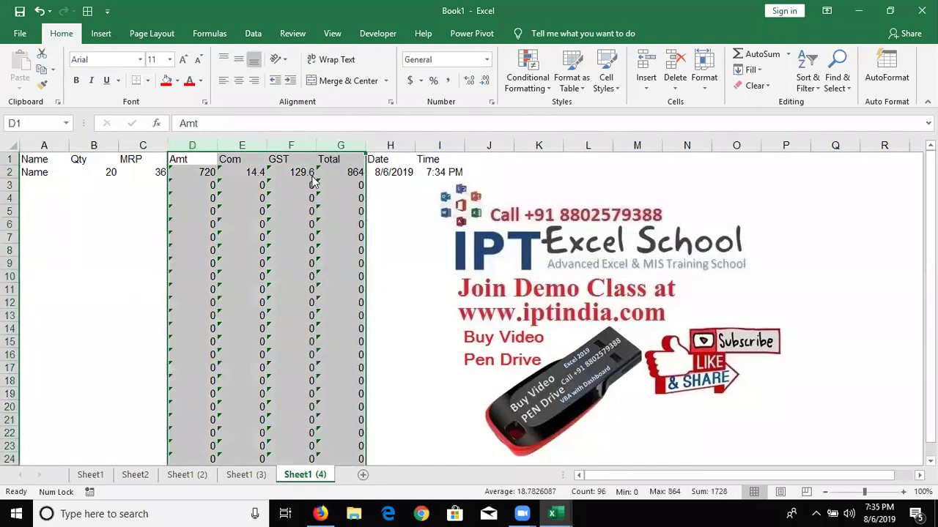
pyautogui.rightClick(311, 172)
pyautogui.click(335, 315)
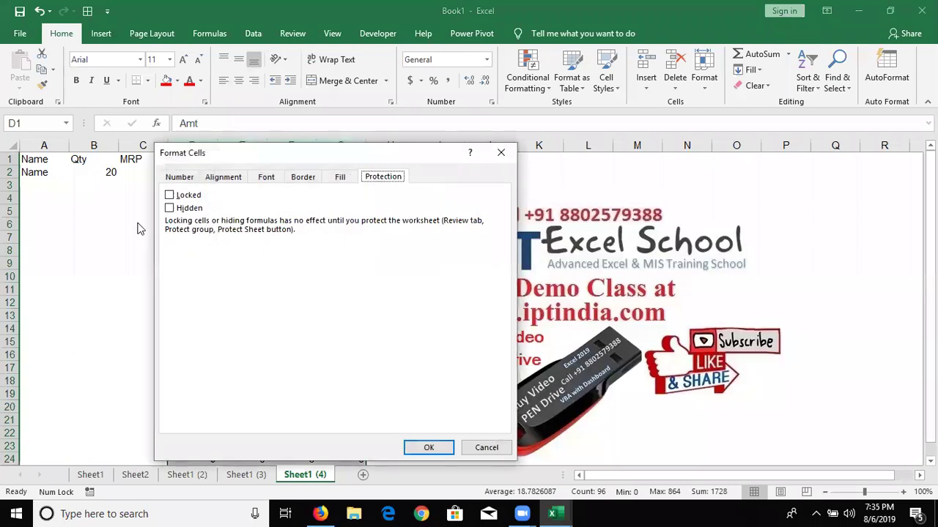
pyautogui.click(169, 195)
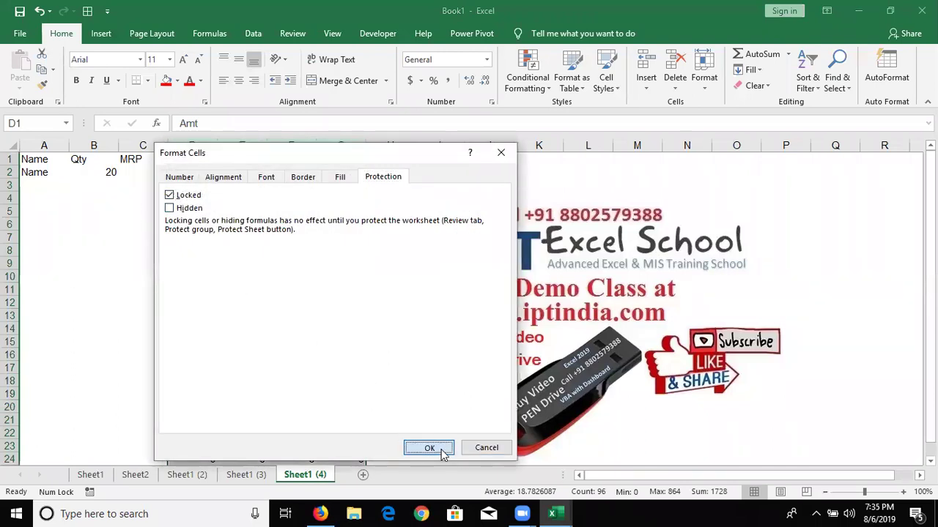
pyautogui.click(440, 448)
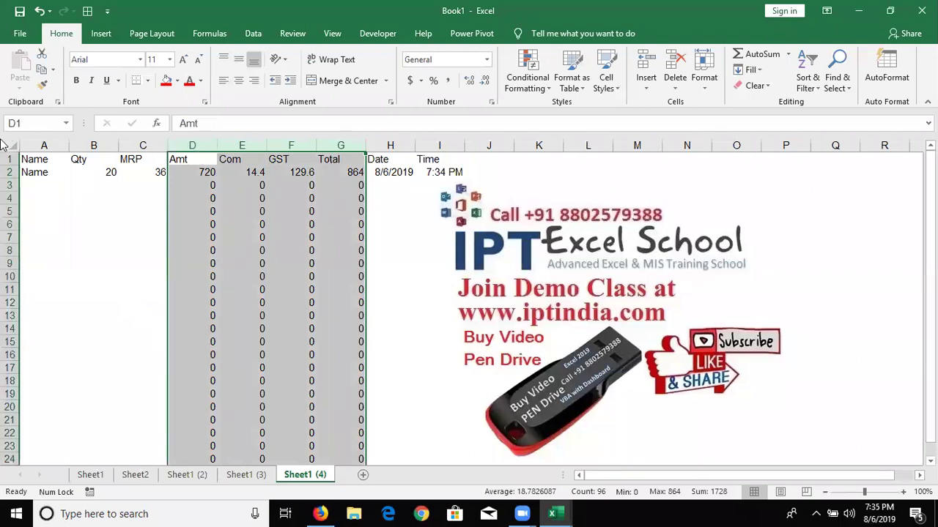
pyautogui.click(61, 249)
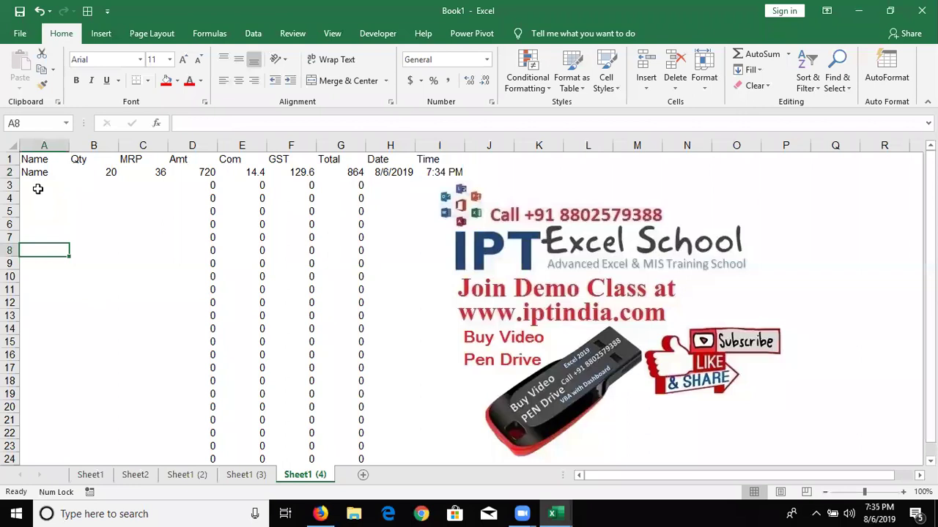
pyautogui.moveTo(39, 182); pyautogui.dragTo(194, 184)
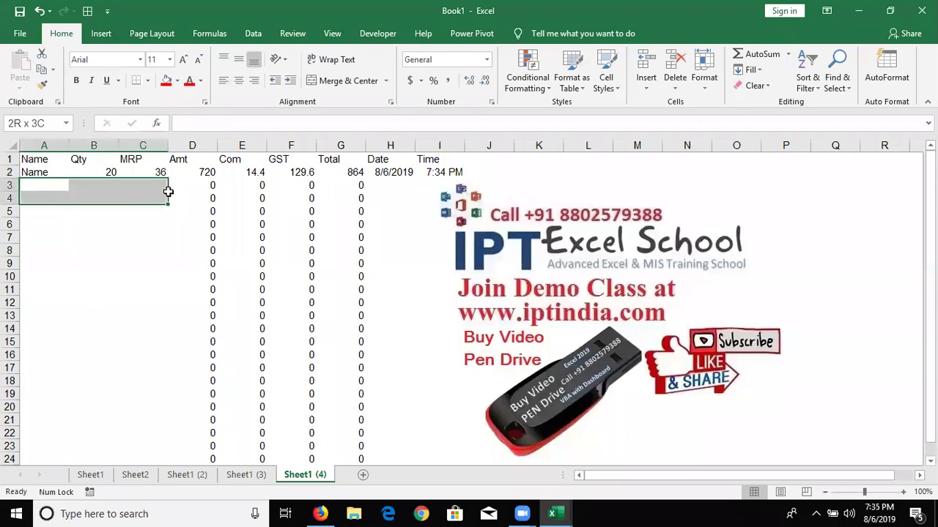
# - Protect Sheet1 (4) so only unlocked cells can be selected
pyautogui.rightClick(322, 474)
pyautogui.click(373, 396)
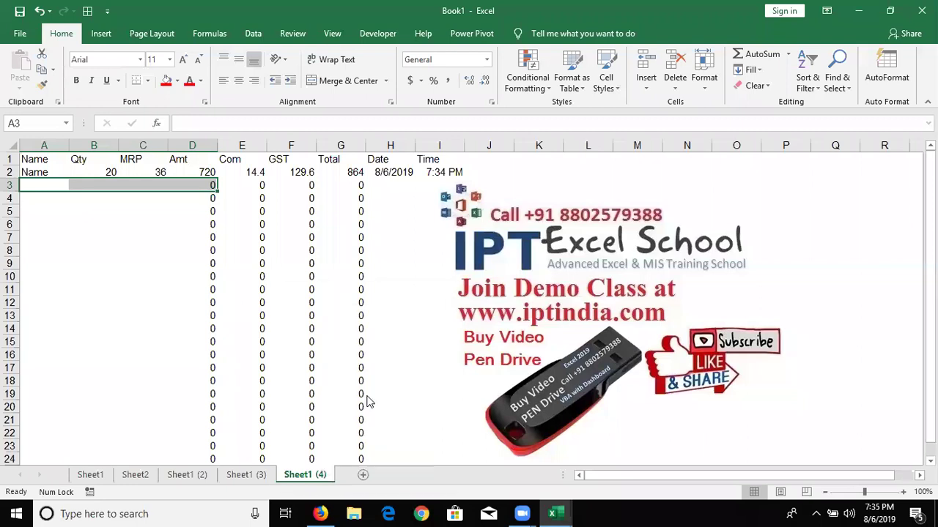
pyautogui.click(285, 381)
pyautogui.click(285, 380)
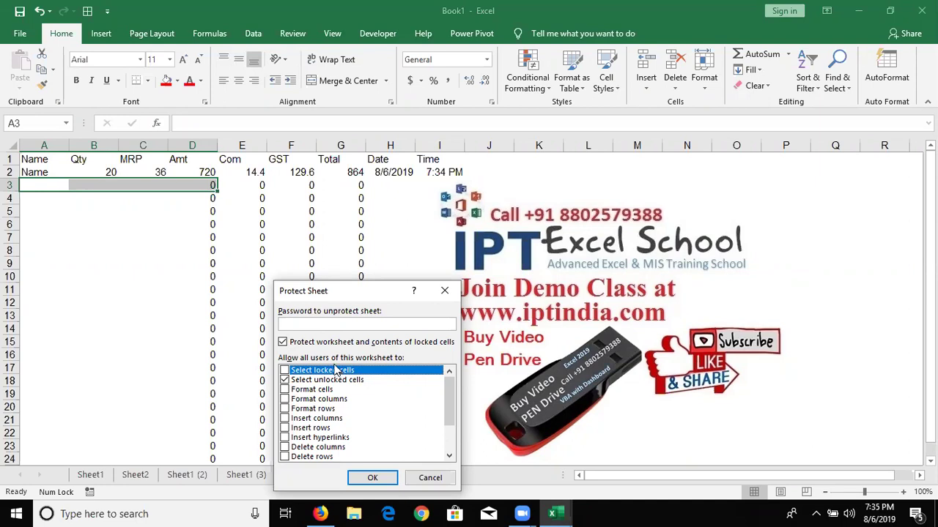
pyautogui.press('Return')
pyautogui.press('Left')
pyautogui.press('Left')
pyautogui.press('Left')
pyautogui.press('Left')
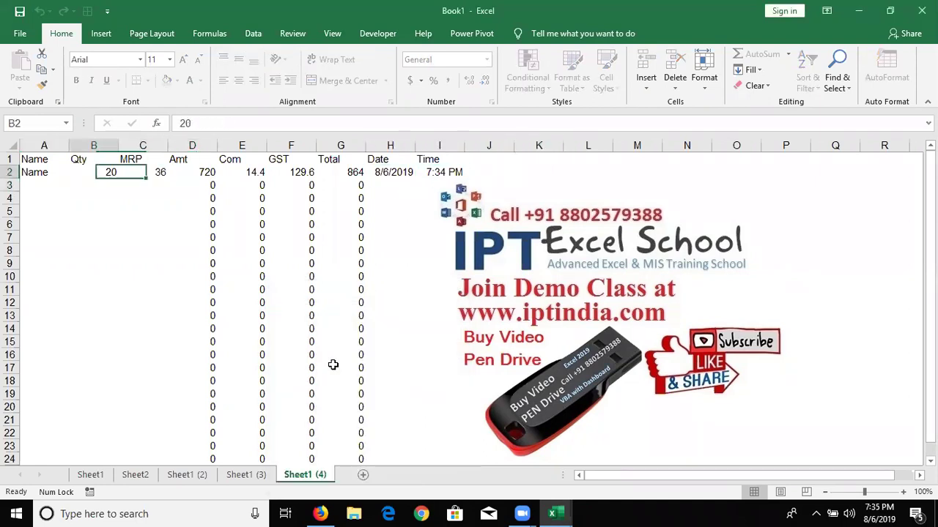
pyautogui.press('Left')
pyautogui.press('Left')
# - Enter a customer name in A3 with Qty 35 and MRP 52
pyautogui.press('Up')
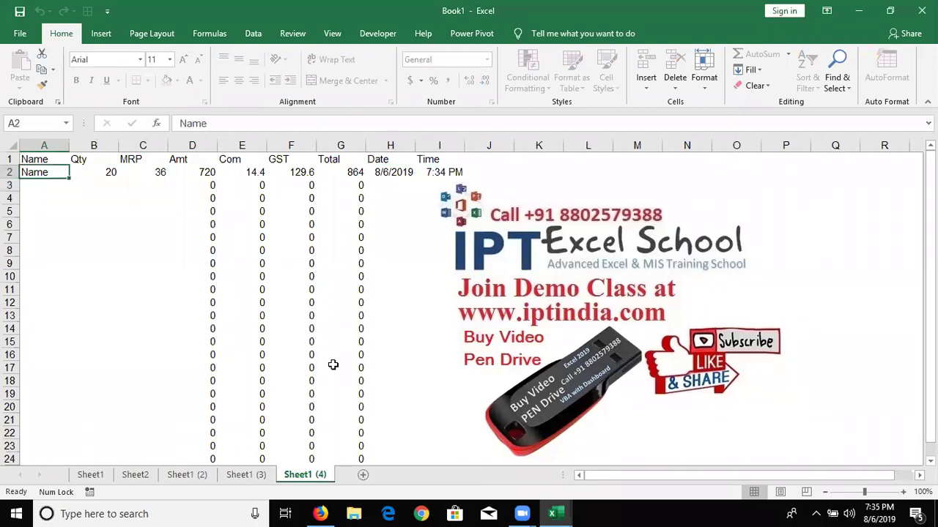
pyautogui.write('Puja')
pyautogui.press('Return')
pyautogui.write('Neetu')
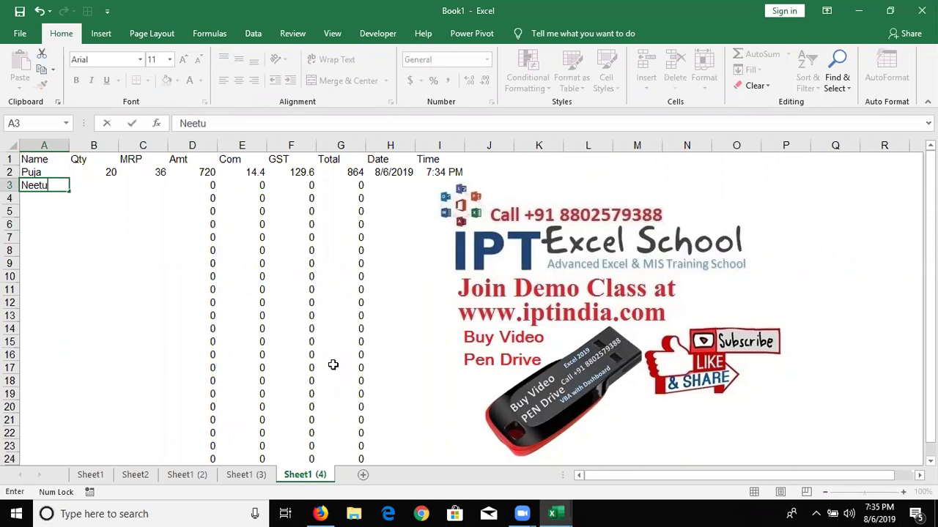
pyautogui.press('Tab')
pyautogui.write('35')
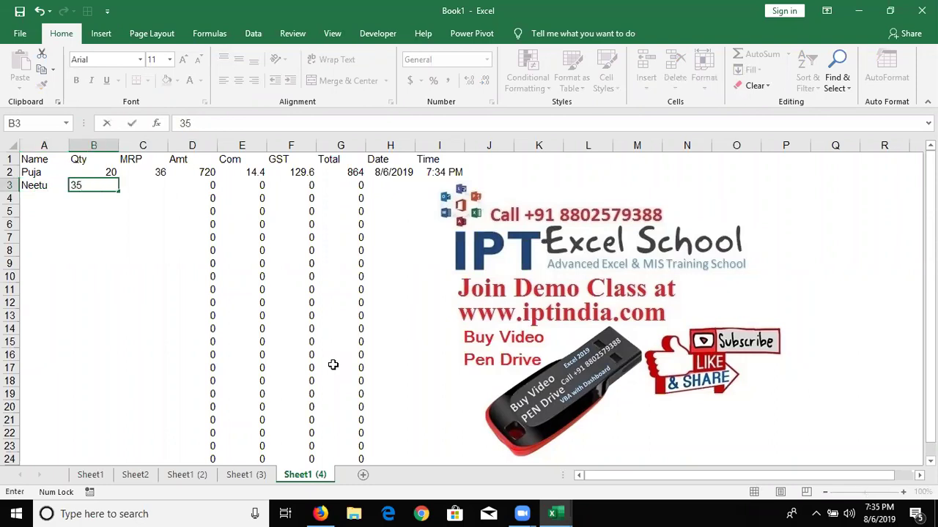
pyautogui.press('Tab')
pyautogui.write('52')
pyautogui.press('Tab')
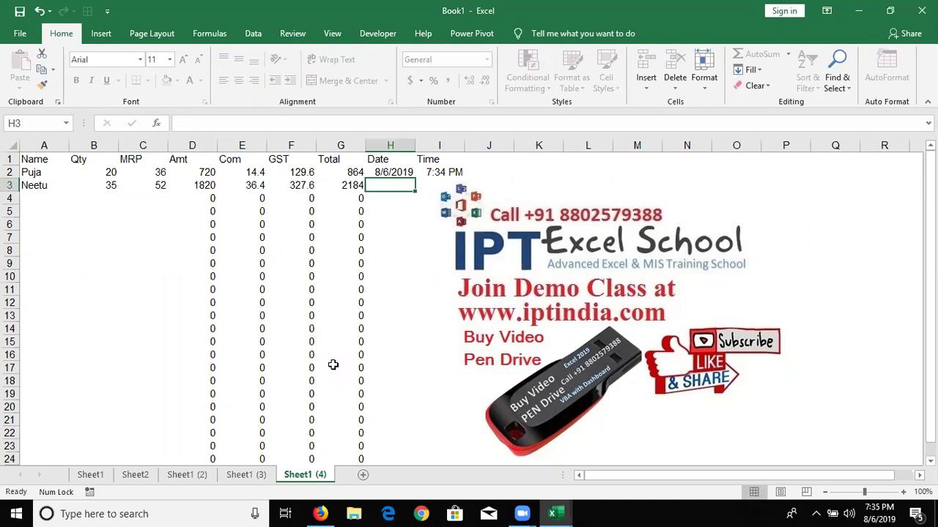
# - Stamp today's date in H3 and the current time in I3
pyautogui.hotkey('shift', 'Tab')
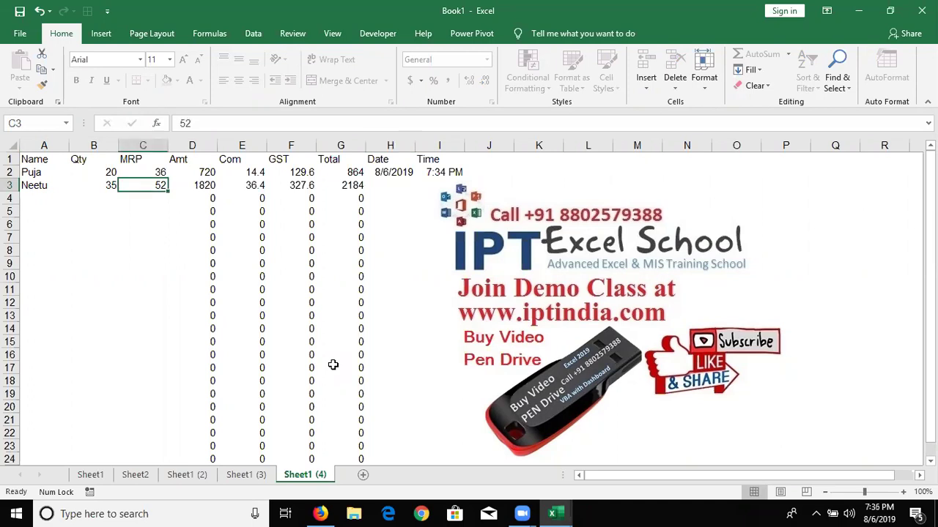
pyautogui.press('Tab')
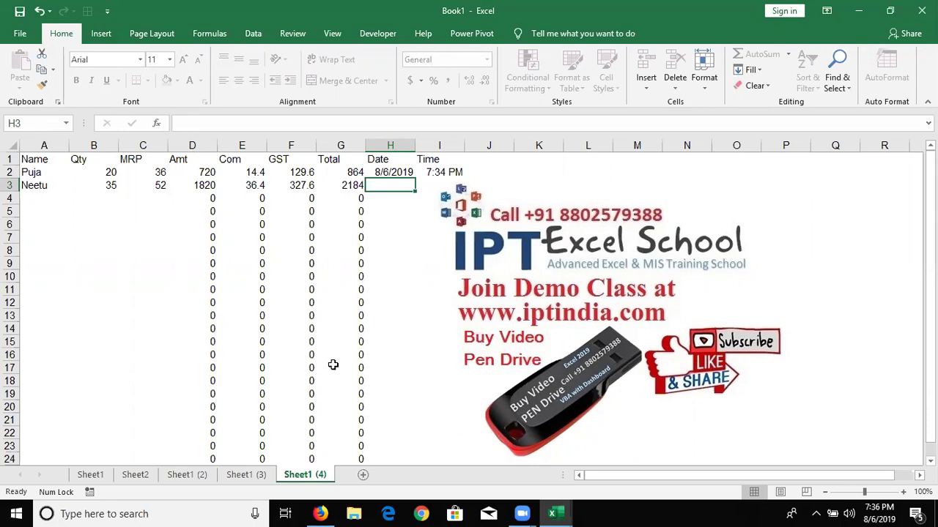
pyautogui.hotkey('ctrl', ';')
pyautogui.press('Tab')
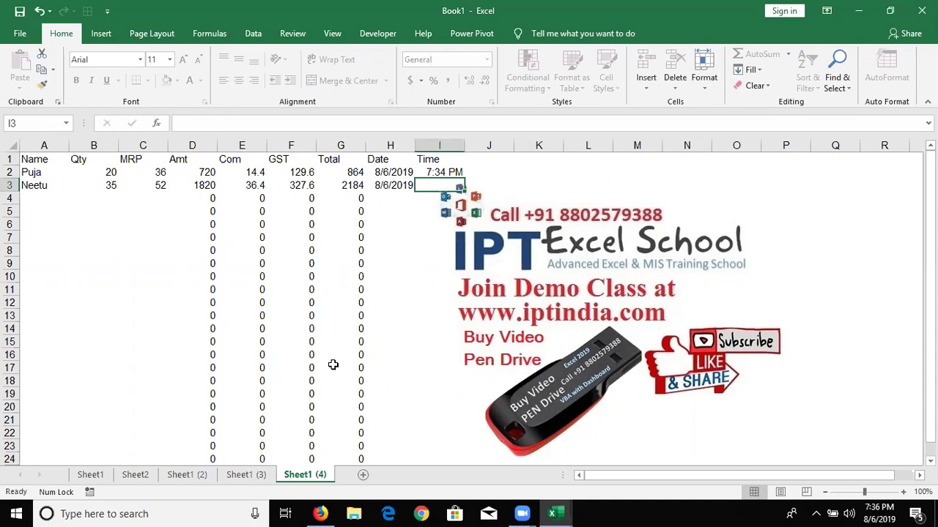
pyautogui.hotkey('ctrl', 'shift', ';')
pyautogui.hotkey('ctrl', 'Return')
pyautogui.press('Left')
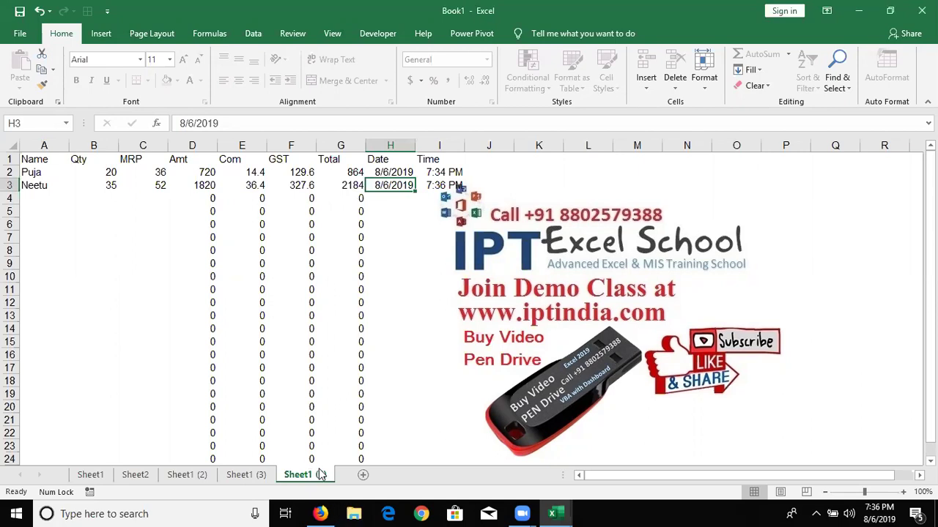
# - Copy the red-rectangle sheet as Sheet1 (5) and ungroup the sheets
pyautogui.click(252, 475)
pyautogui.click(311, 474)
pyautogui.moveTo(248, 477); pyautogui.dragTo(396, 483)
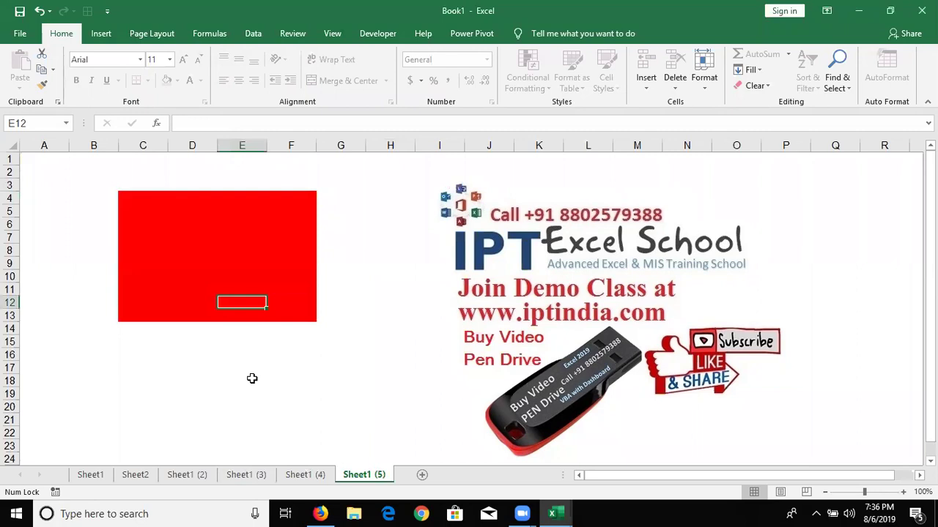
pyautogui.click(12, 144)
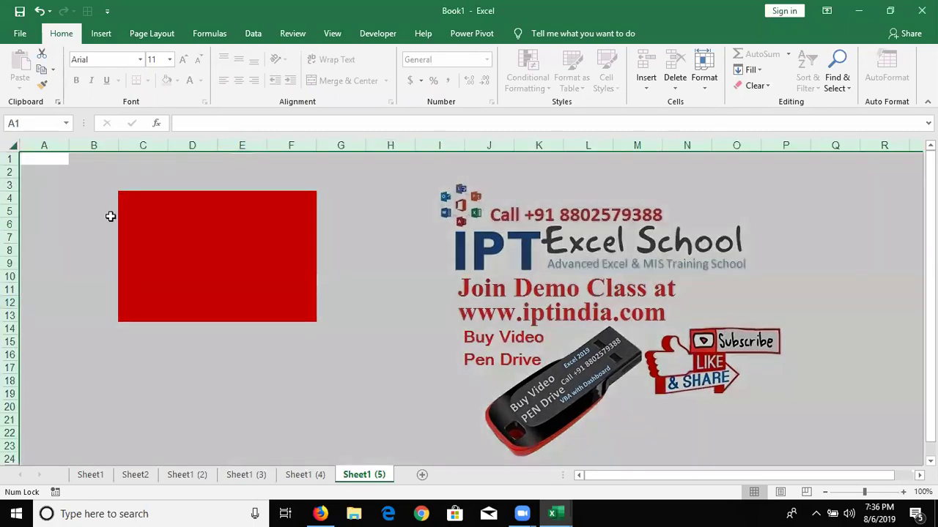
pyautogui.rightClick(363, 484)
pyautogui.click(400, 405)
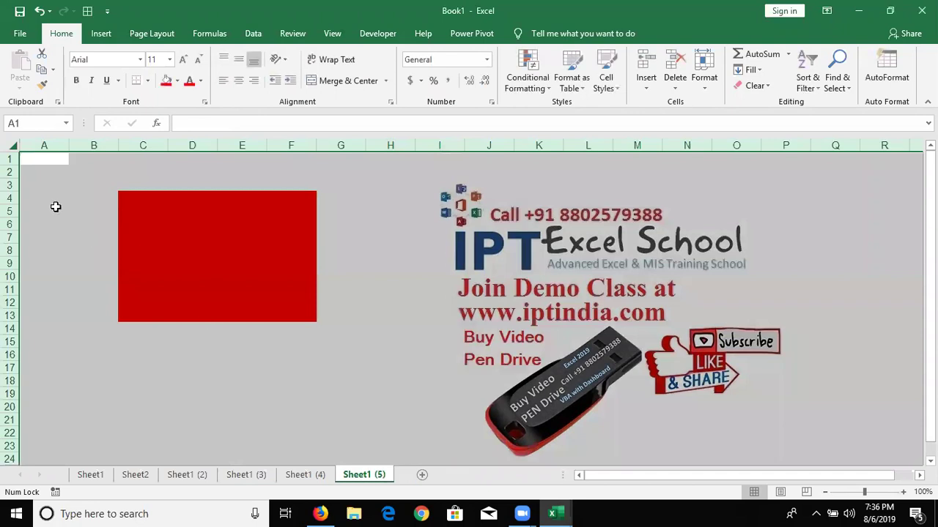
# - Review the Locked protection setting for all cells in Format Cells
pyautogui.rightClick(37, 165)
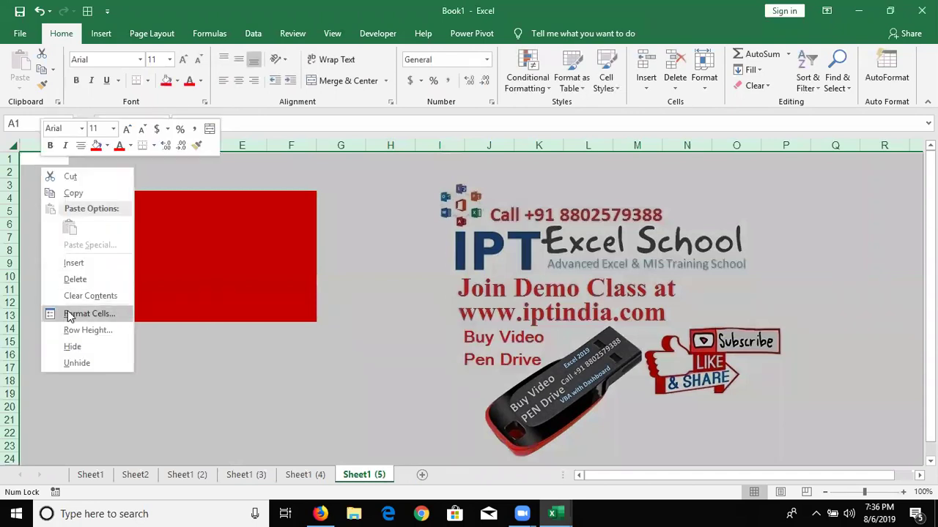
pyautogui.click(67, 308)
pyautogui.doubleClick(41, 195)
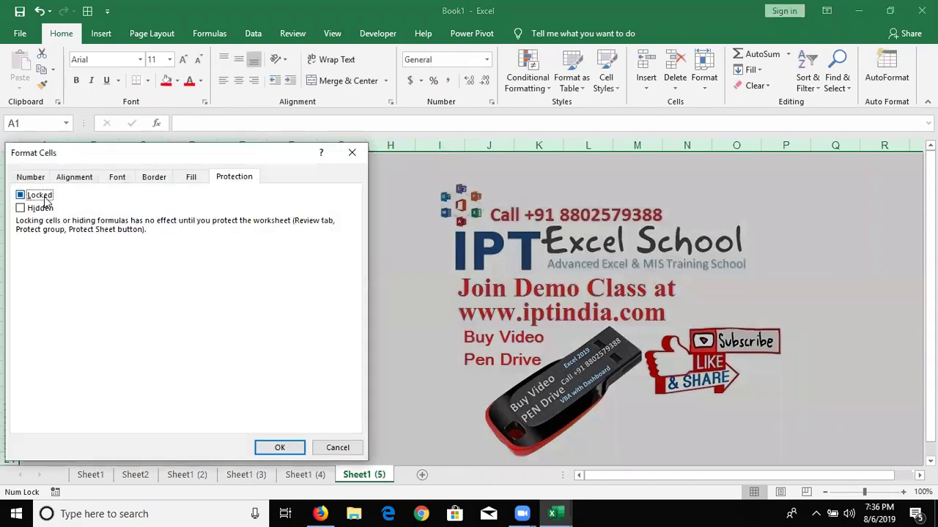
pyautogui.click(279, 448)
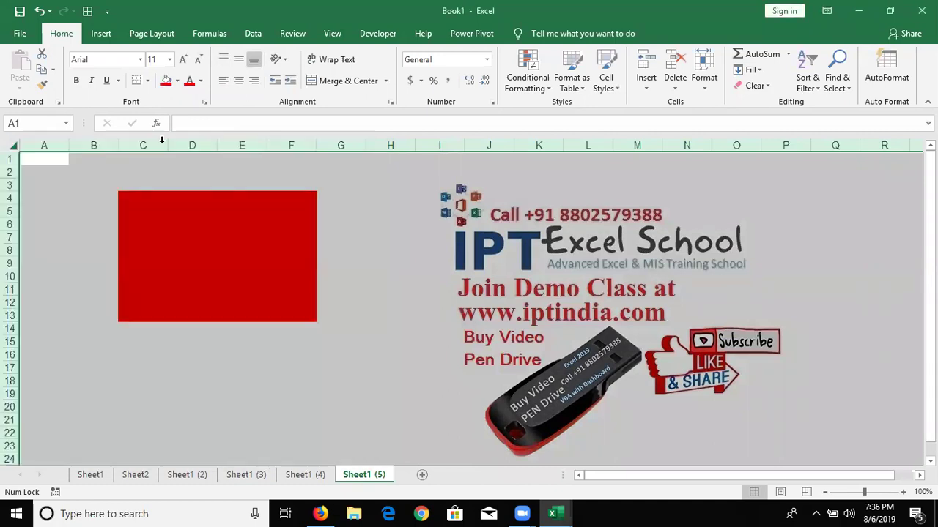
# - Clear the red rectangle from columns B:G and copy the sheet as Sheet1 (6)
pyautogui.moveTo(96, 147); pyautogui.dragTo(335, 186)
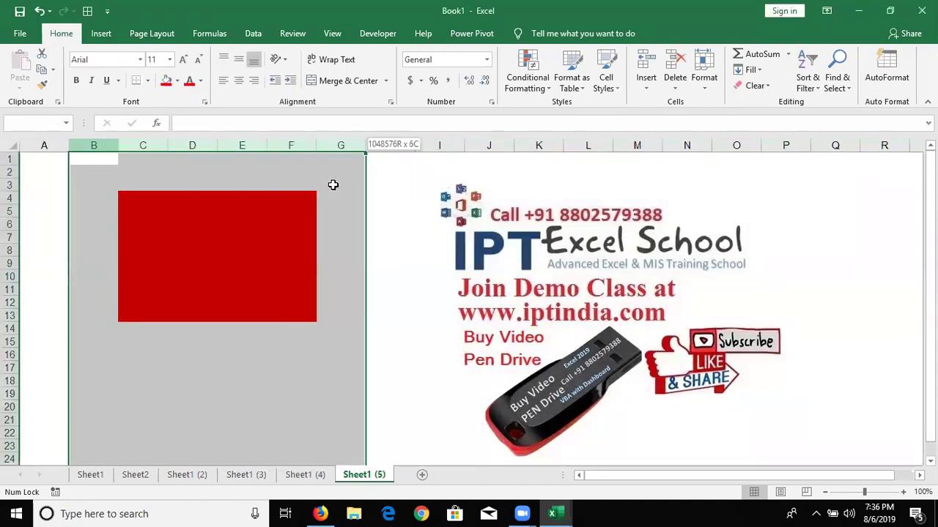
pyautogui.press('Down')
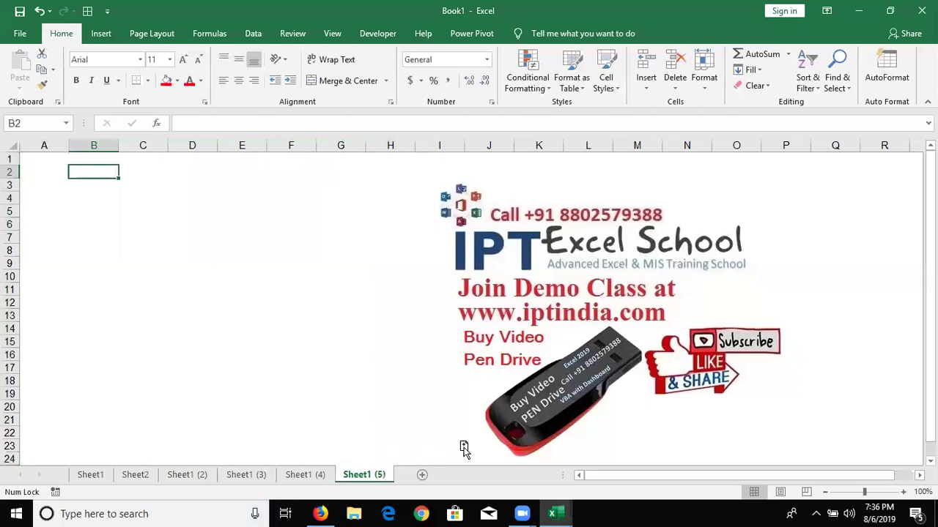
pyautogui.moveTo(436, 468); pyautogui.dragTo(477, 475)
# - Type labels Name in B6, Roll in C9, Marks in D11, then select C6, D9, E11
pyautogui.click(359, 474)
pyautogui.click(91, 219)
pyautogui.write('Name')
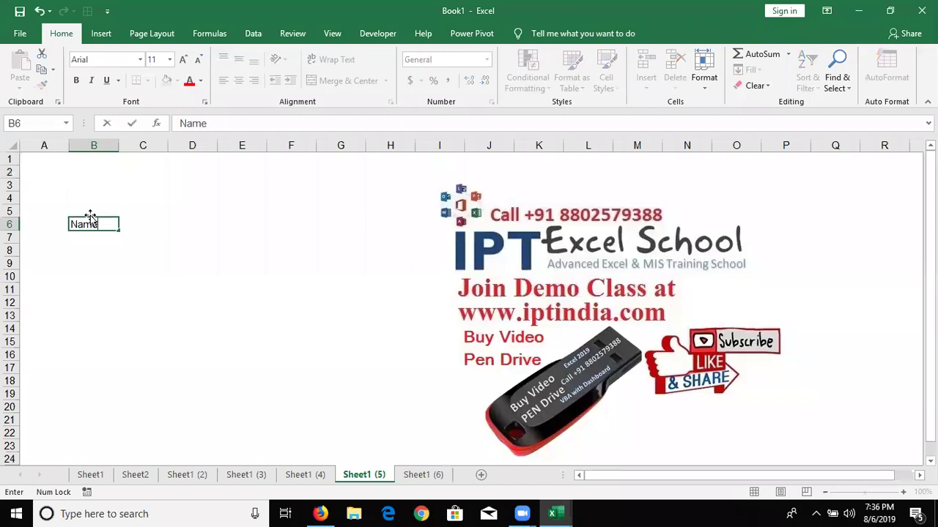
pyautogui.press('Down')
pyautogui.press('Down')
pyautogui.press('Down')
pyautogui.press('Right')
pyautogui.write('Roll')
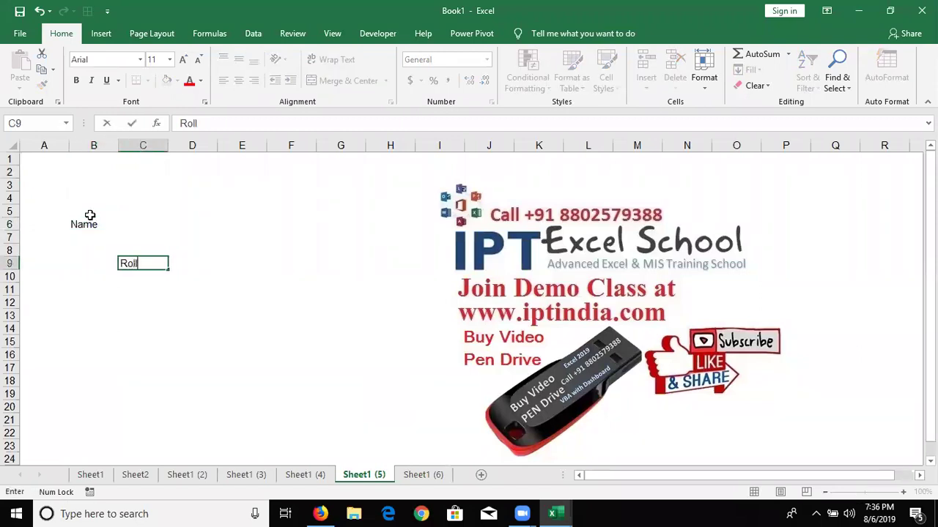
pyautogui.press('Down')
pyautogui.press('Down')
pyautogui.press('Right')
pyautogui.write('Marks')
pyautogui.press('Up')
pyautogui.press('Right')
pyautogui.press('Down')
pyautogui.click(205, 263)
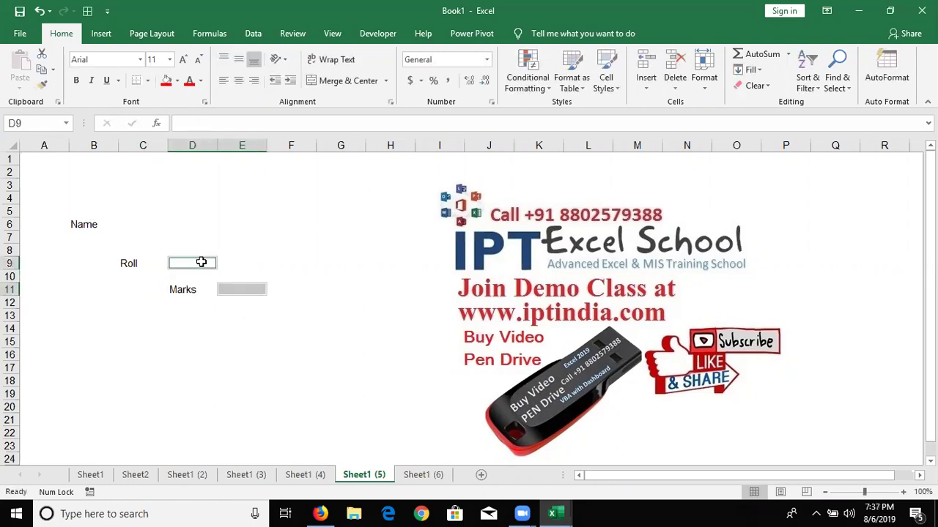
pyautogui.click(135, 221)
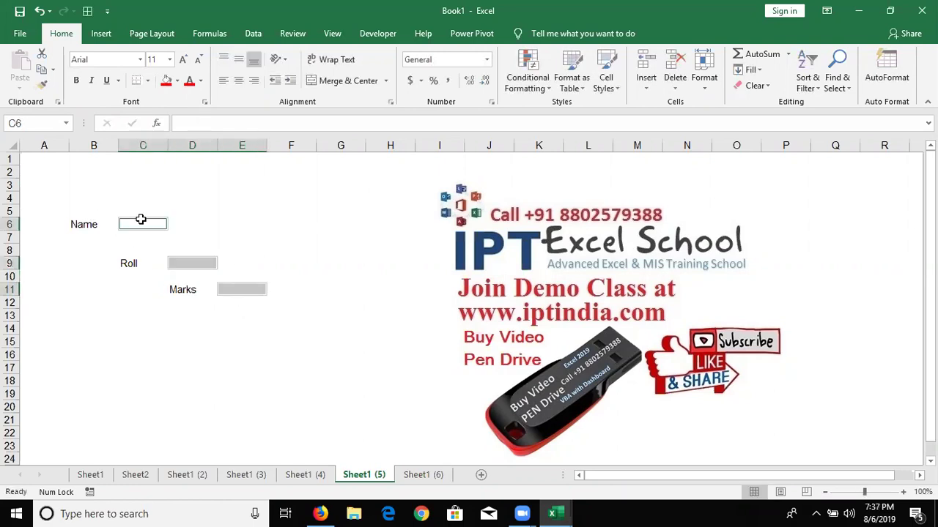
# - Fill entry cells C6, D9 and E11 red, then check the Name and Roll cells
pyautogui.click(166, 81)
pyautogui.click(211, 181)
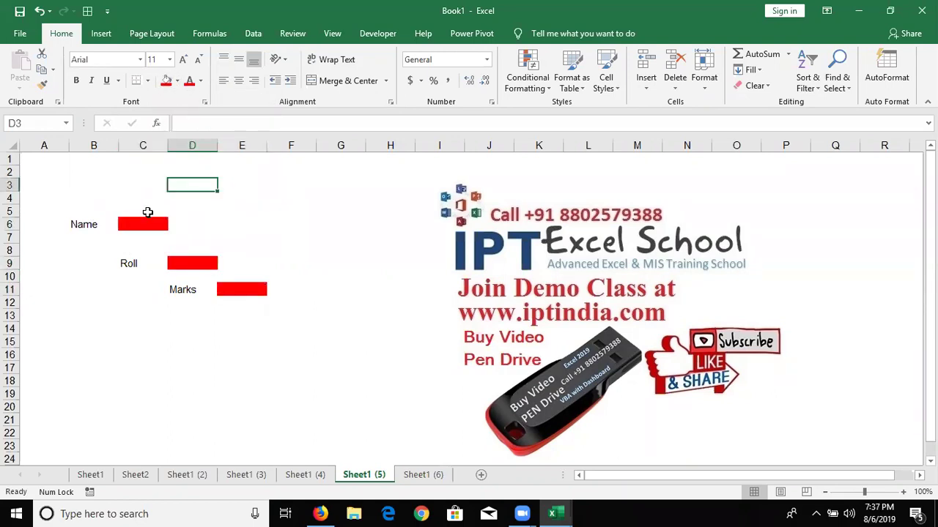
pyautogui.click(142, 223)
pyautogui.press('Return')
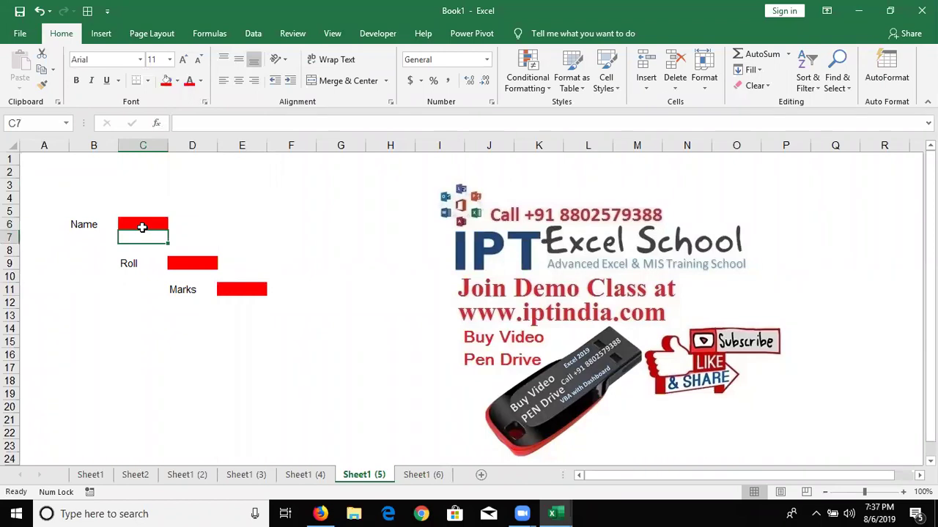
pyautogui.click(142, 227)
pyautogui.press('Return')
pyautogui.click(142, 227)
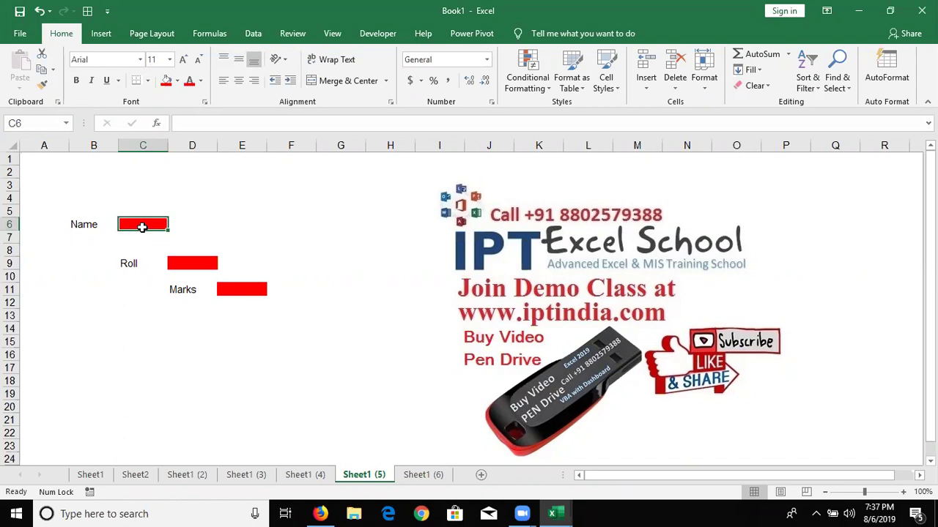
pyautogui.click(172, 263)
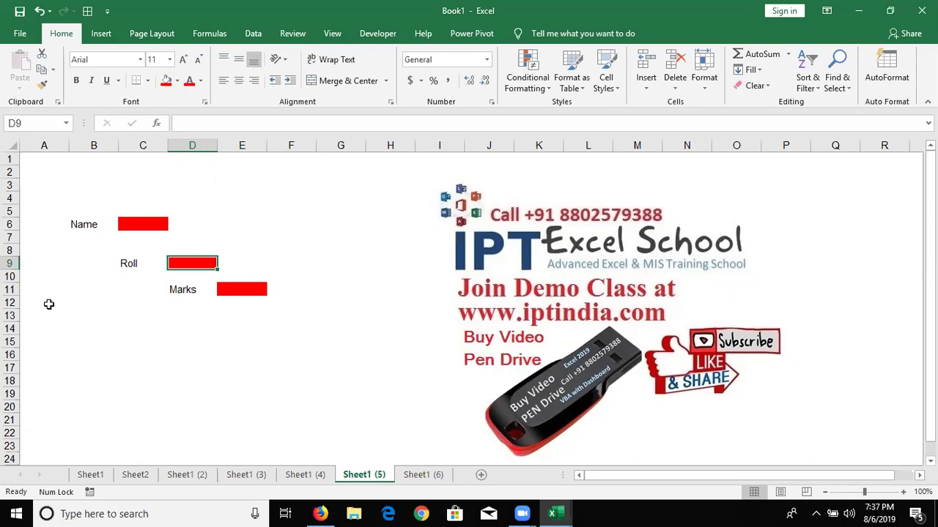
# - Unlock the red entry cells C6, D9 and E11
pyautogui.click(143, 222)
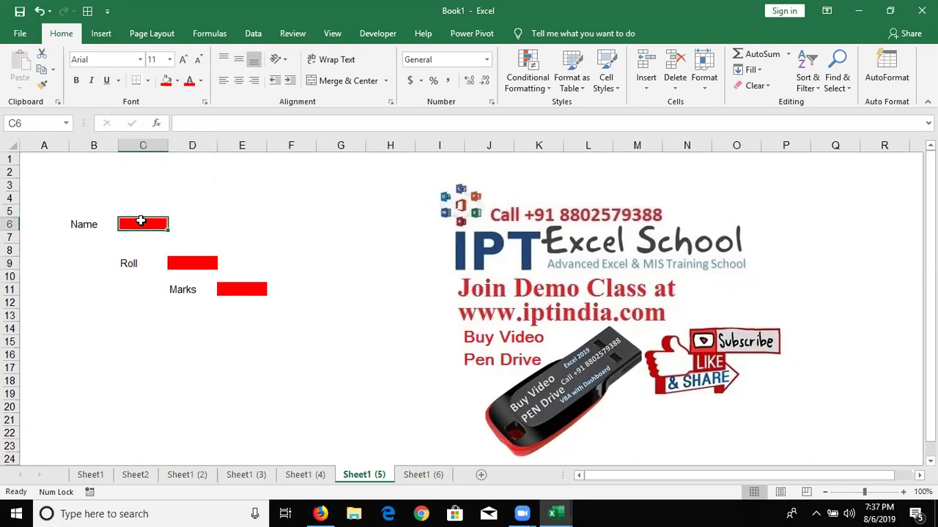
pyautogui.keyDown('ctrl'); pyautogui.click(207, 264); pyautogui.keyUp('ctrl')
pyautogui.keyDown('ctrl'); pyautogui.click(231, 291); pyautogui.keyUp('ctrl')
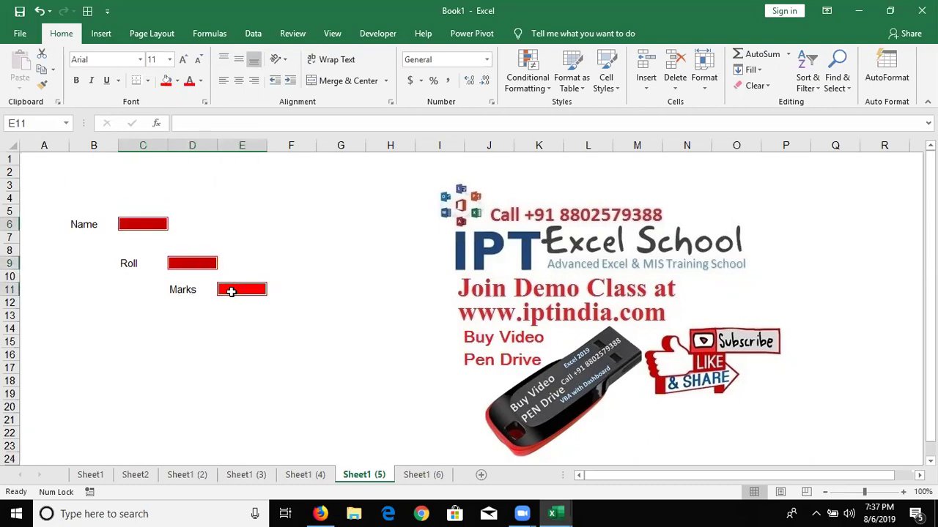
pyautogui.rightClick(230, 290)
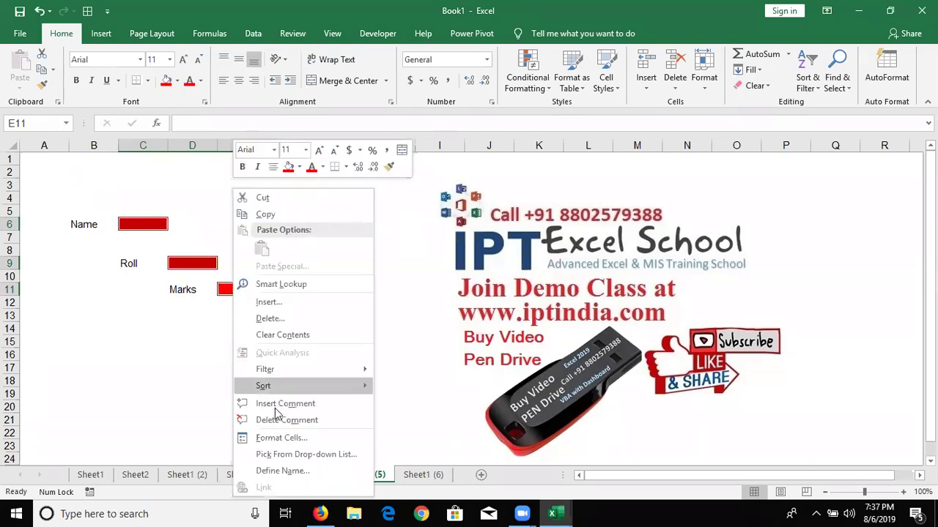
pyautogui.click(273, 432)
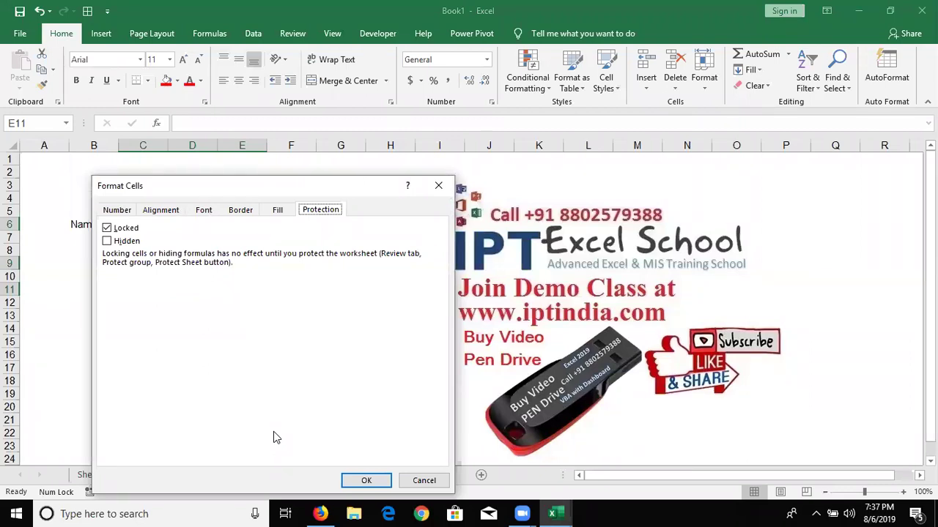
pyautogui.click(106, 228)
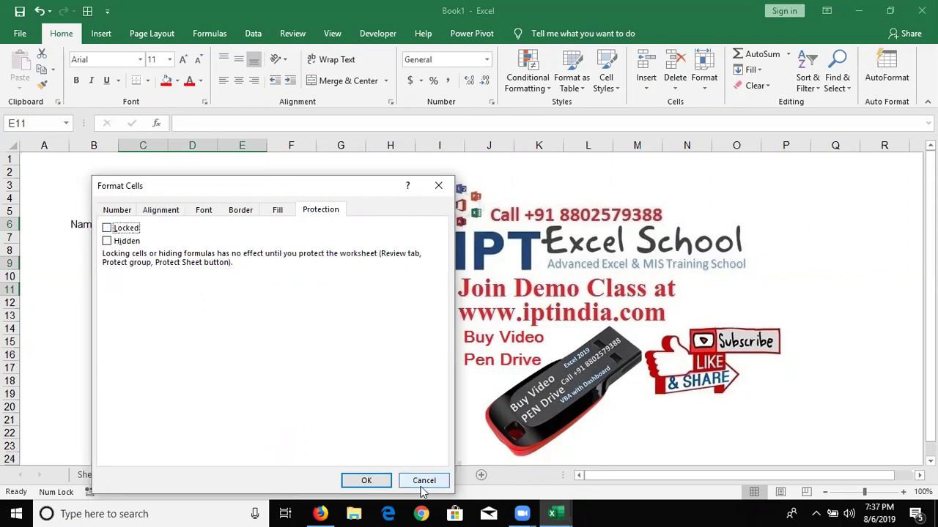
pyautogui.click(359, 485)
# - Set up protection for Sheet1 (5) with selecting locked cells turned off
pyautogui.rightClick(357, 474)
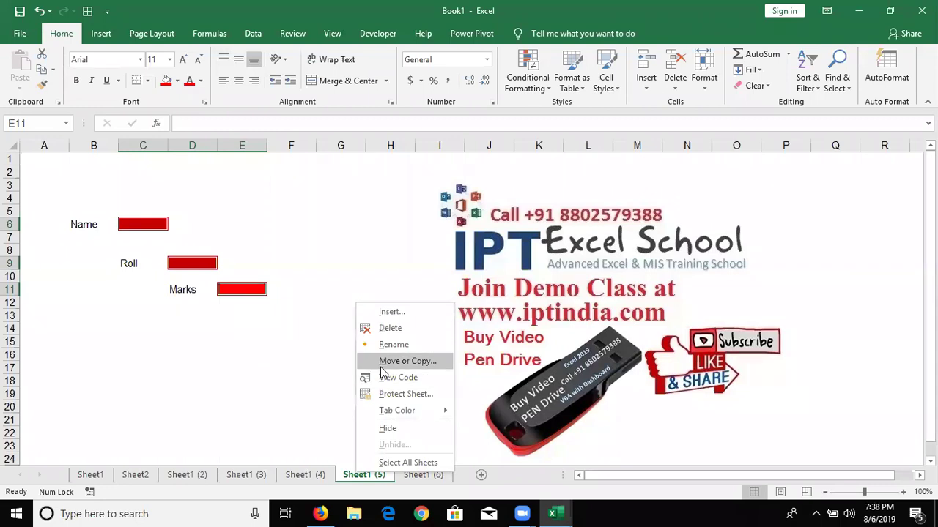
pyautogui.click(390, 394)
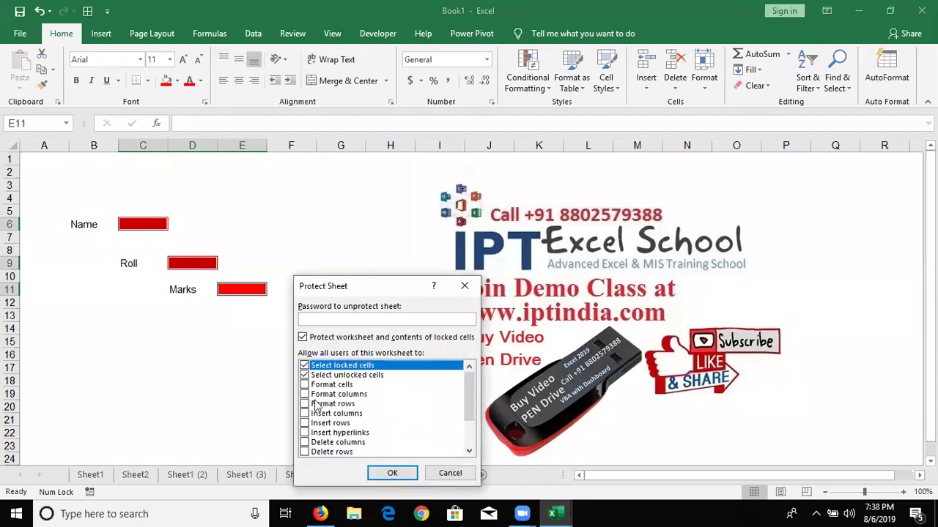
pyautogui.click(305, 366)
# - Apply protection, type 'vhgfhj' in C6 while tabbing through unlocked cells, then go to Sheet1 (6)
pyautogui.click(392, 473)
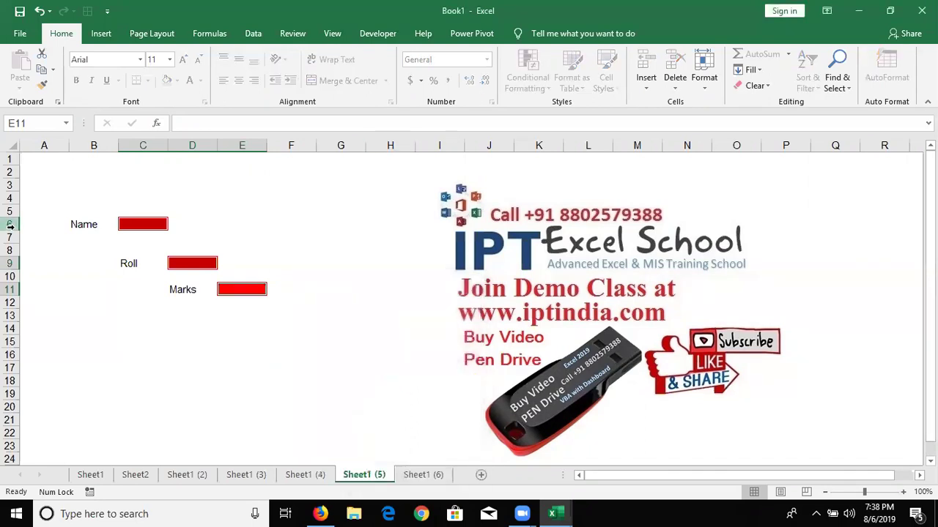
pyautogui.click(156, 228)
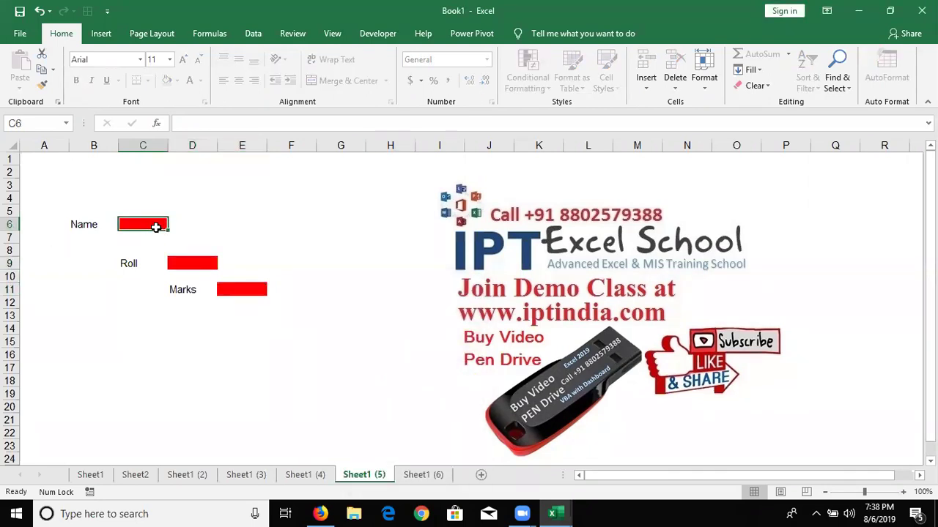
pyautogui.press('Tab')
pyautogui.press('Tab')
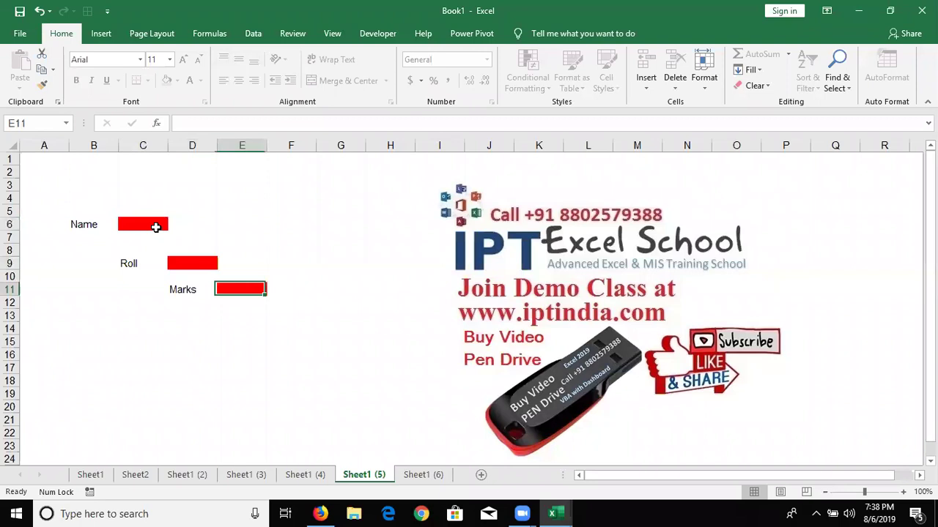
pyautogui.press('Tab')
pyautogui.press('Tab')
pyautogui.press('Tab')
pyautogui.press('Tab')
pyautogui.write('vhgfhj')
pyautogui.press('Tab')
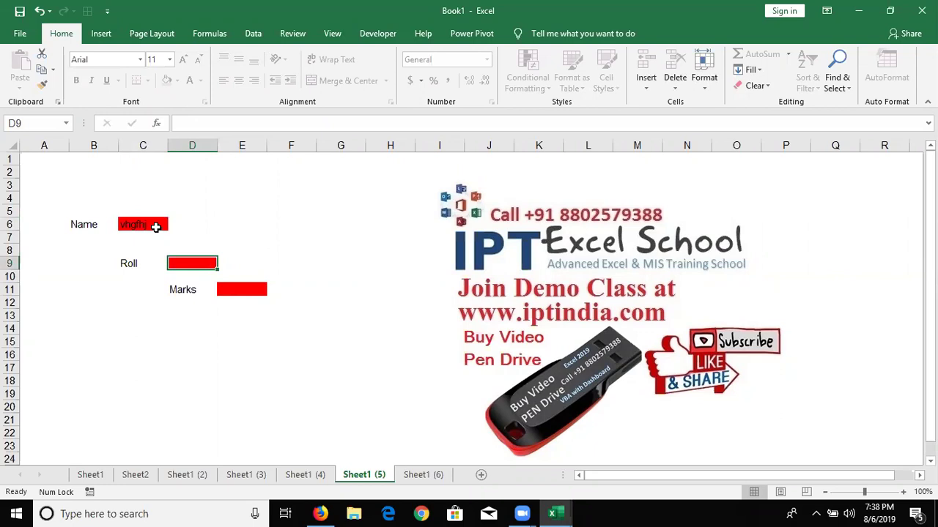
pyautogui.press('Tab')
pyautogui.press('Tab')
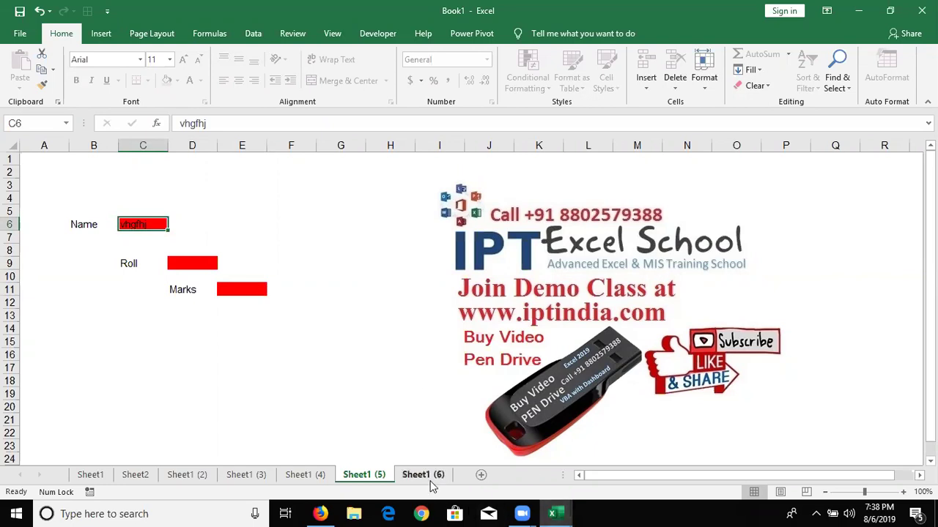
pyautogui.click(430, 477)
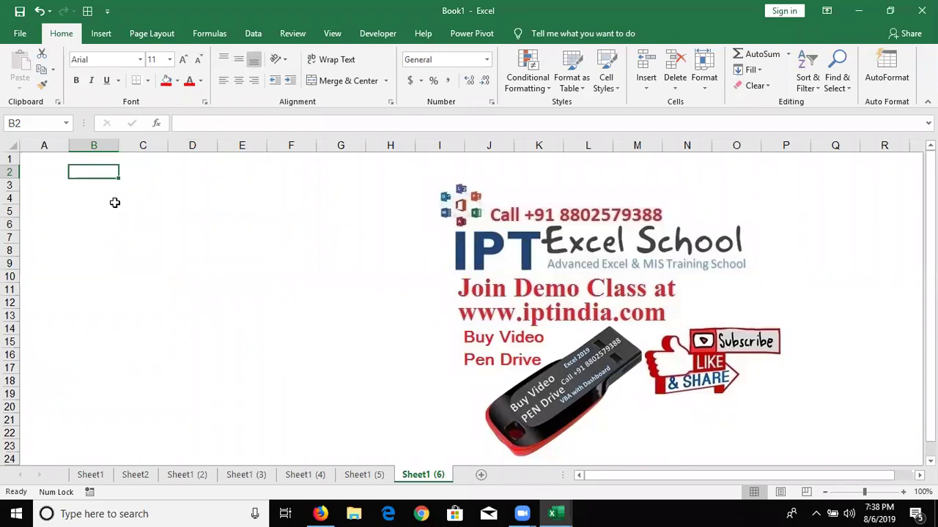
# - Enter 25, 35 and 65 in B2:D2
pyautogui.write('25')
pyautogui.press('capslock')
pyautogui.write('6')
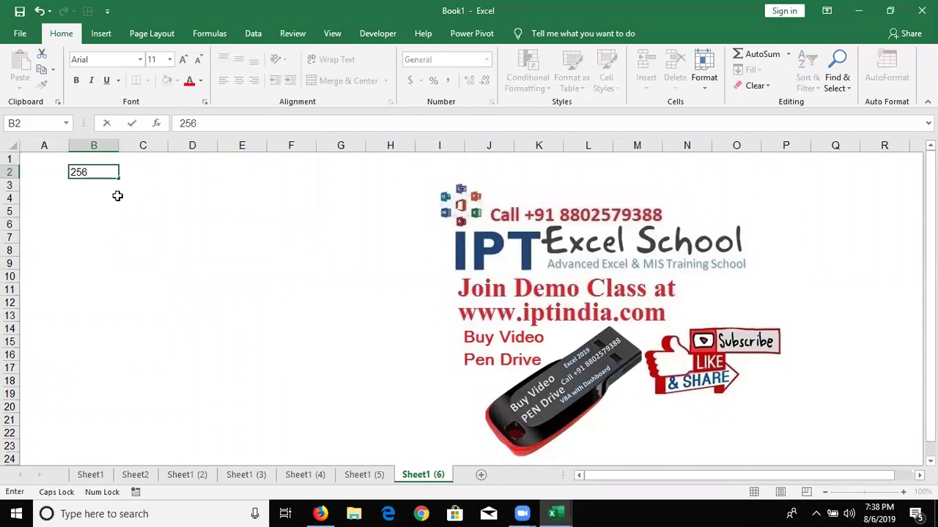
pyautogui.press('BackSpace')
pyautogui.press('capslock')
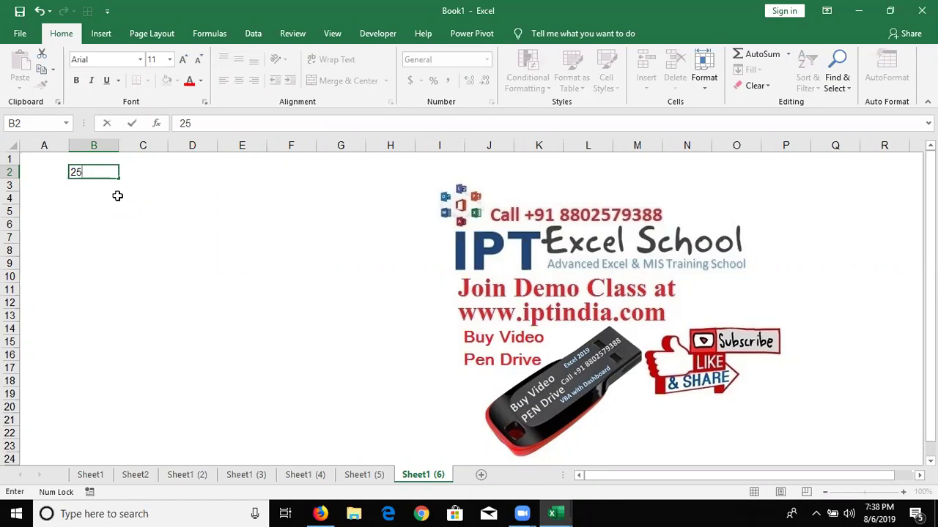
pyautogui.press('Tab')
pyautogui.write('35')
pyautogui.press('Tab')
pyautogui.write('65')
pyautogui.press('Tab')
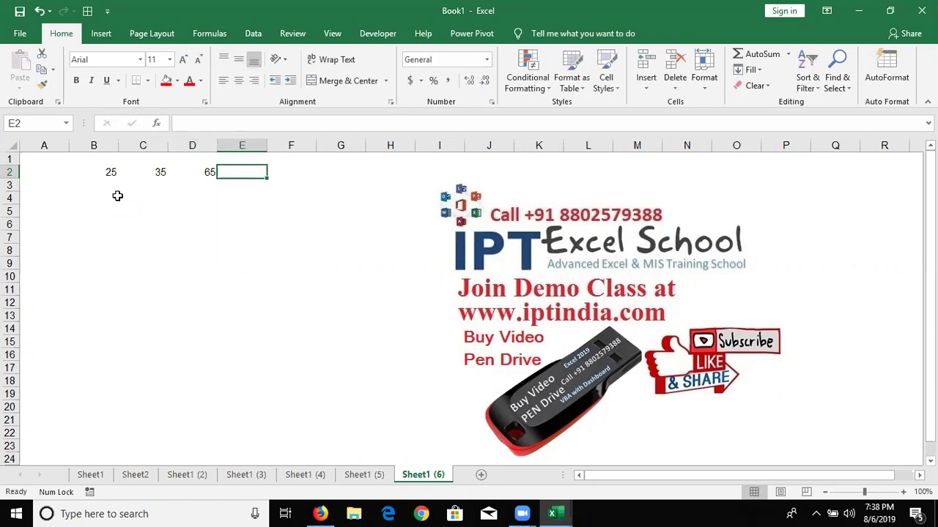
# - AutoSum B2:D2 to 125 in E2 and copy the sheet as Sheet1 (7)
pyautogui.hotkey('alt', '=')
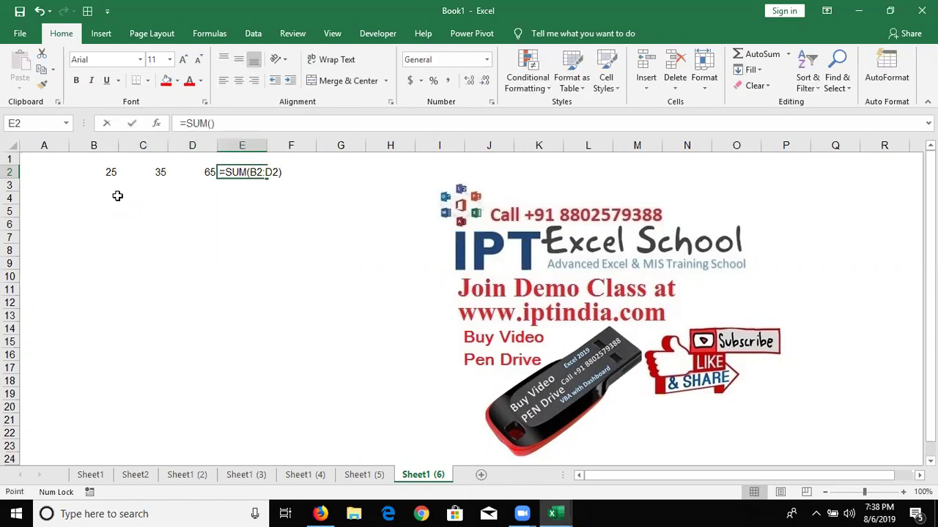
pyautogui.press('Return')
pyautogui.press('Up')
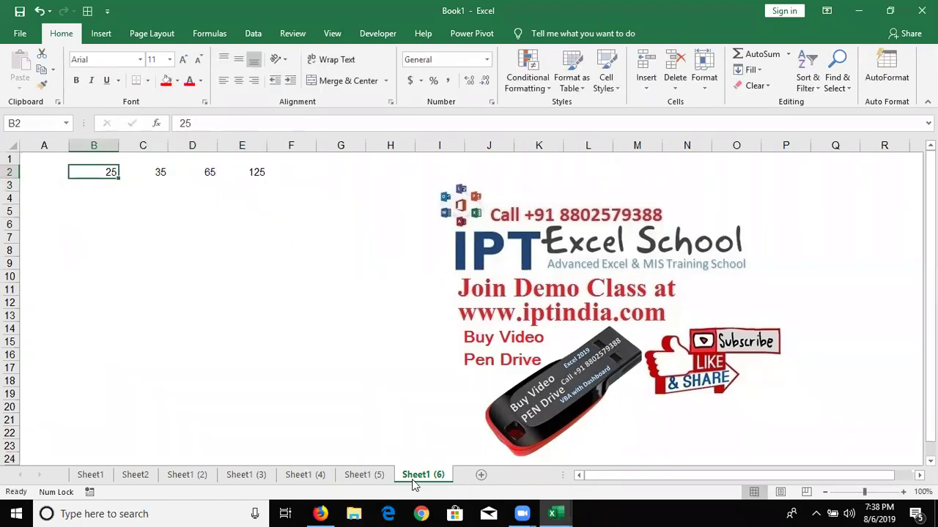
pyautogui.moveTo(416, 475); pyautogui.dragTo(500, 472)
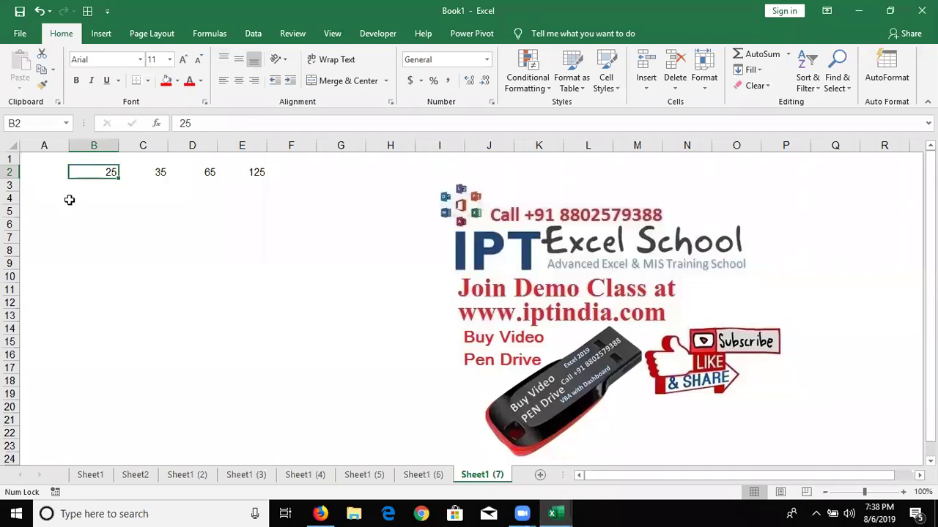
# - Mark the E2 total formula as Hidden in its protection settings
pyautogui.click(443, 476)
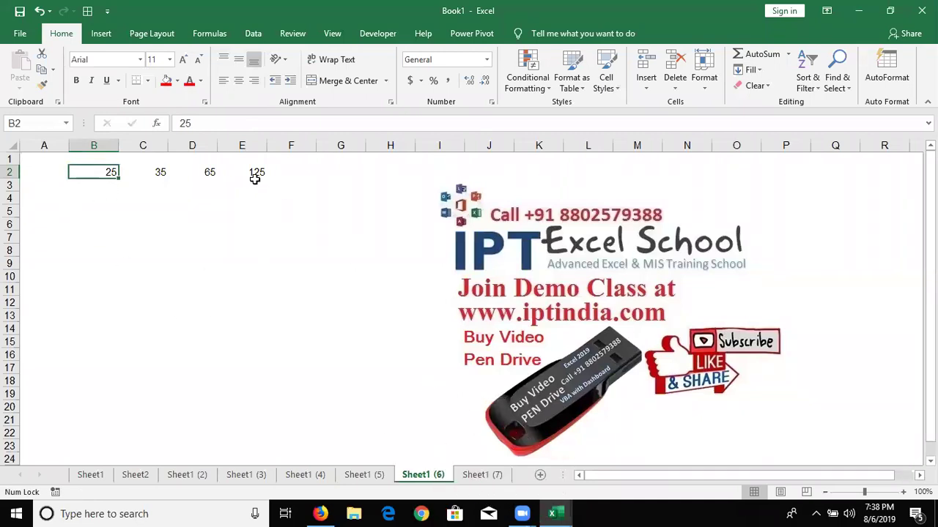
pyautogui.click(255, 171)
pyautogui.rightClick(260, 174)
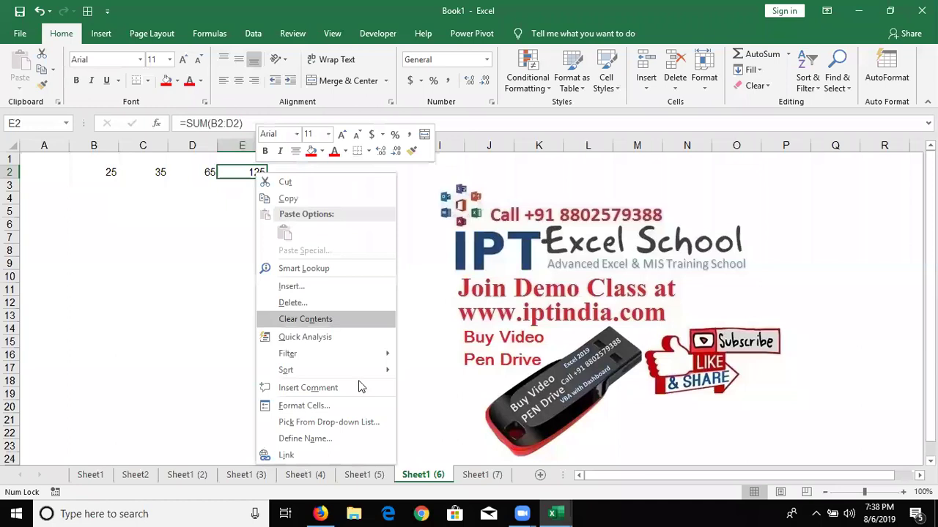
pyautogui.click(353, 407)
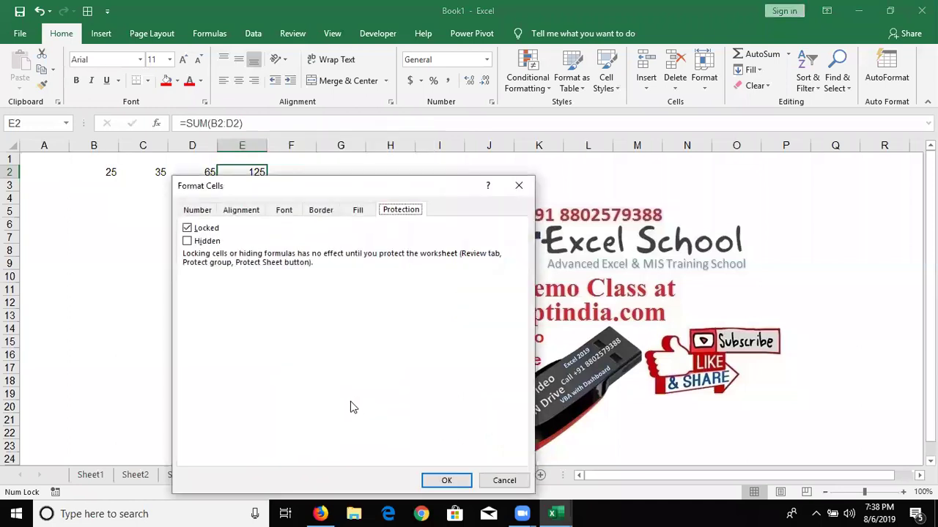
pyautogui.click(188, 241)
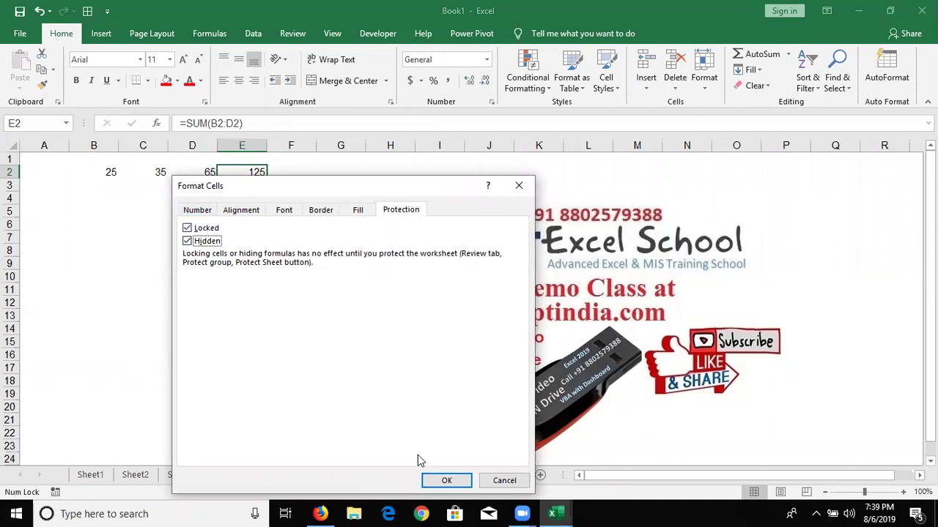
pyautogui.click(443, 480)
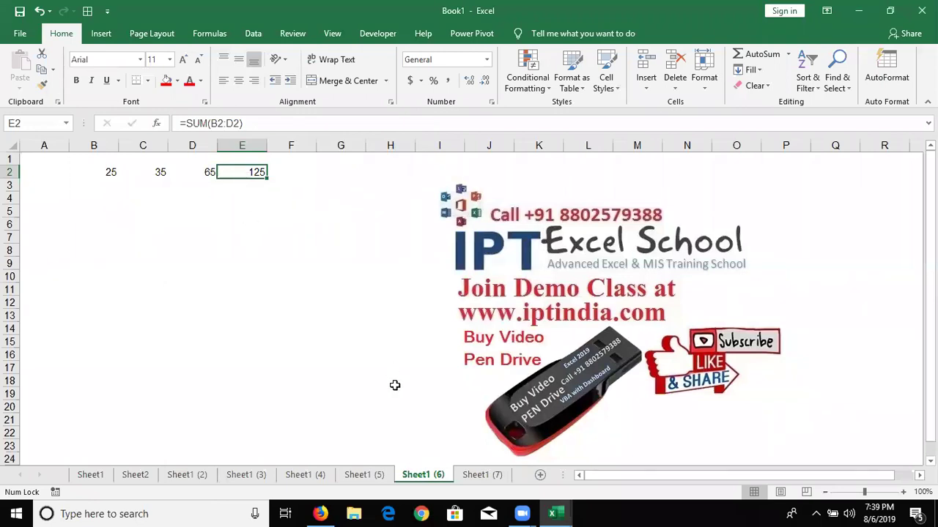
# - Protect Sheet1 (6) and confirm editing E2 triggers the protected-sheet warning
pyautogui.rightClick(421, 478)
pyautogui.click(454, 399)
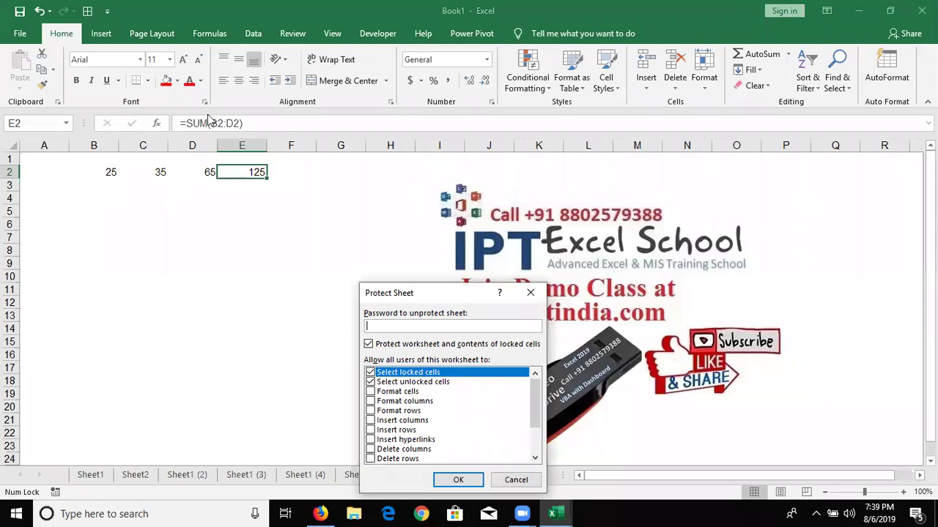
pyautogui.click(460, 480)
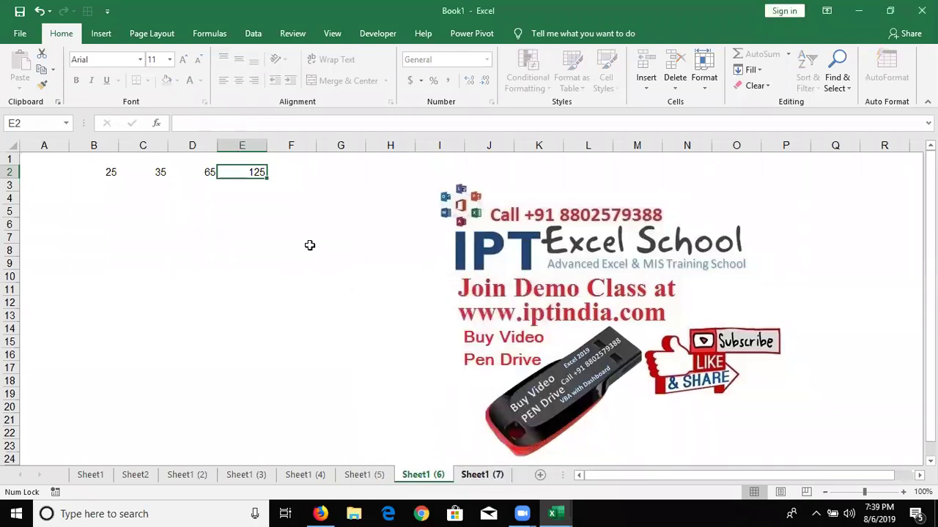
pyautogui.doubleClick(217, 139)
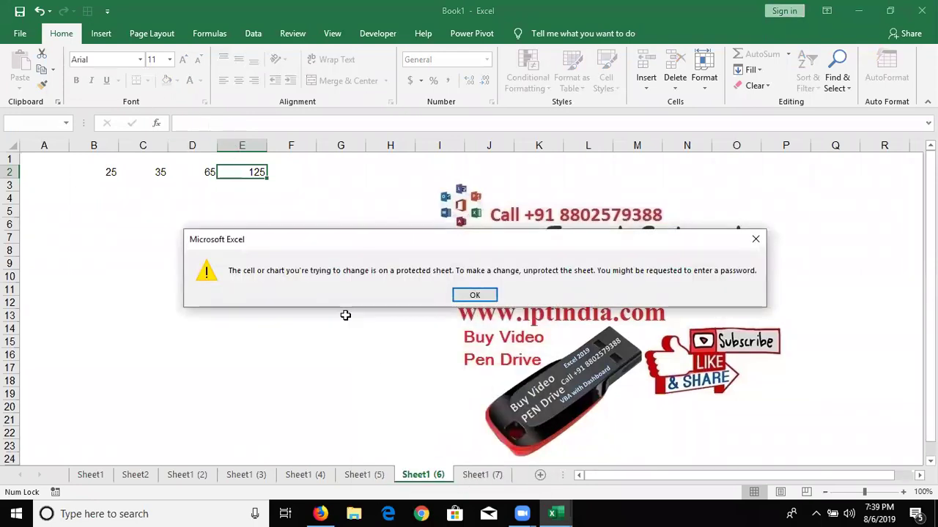
pyautogui.press('Return')
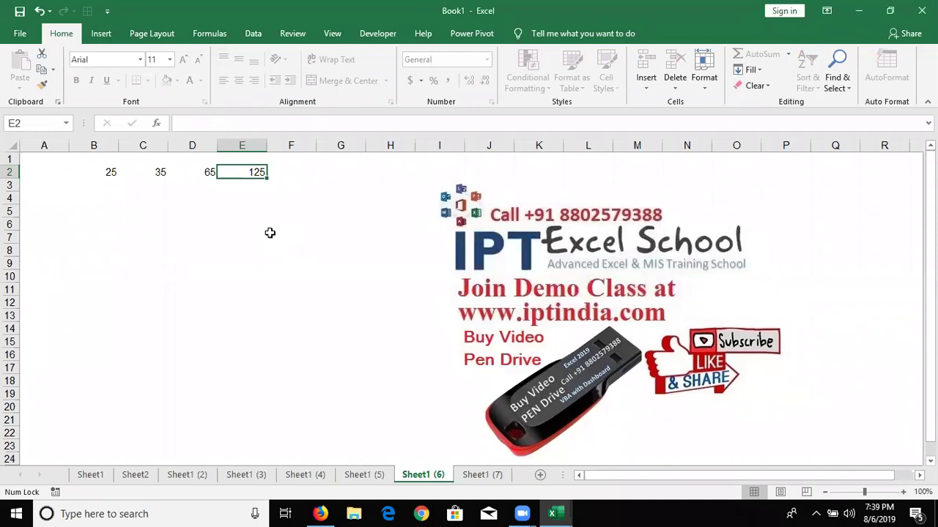
# - On Sheet1 (7), remove a trial paste in C6 and clear the sample numbers
pyautogui.hotkey('ctrl', 'c')
pyautogui.click(470, 475)
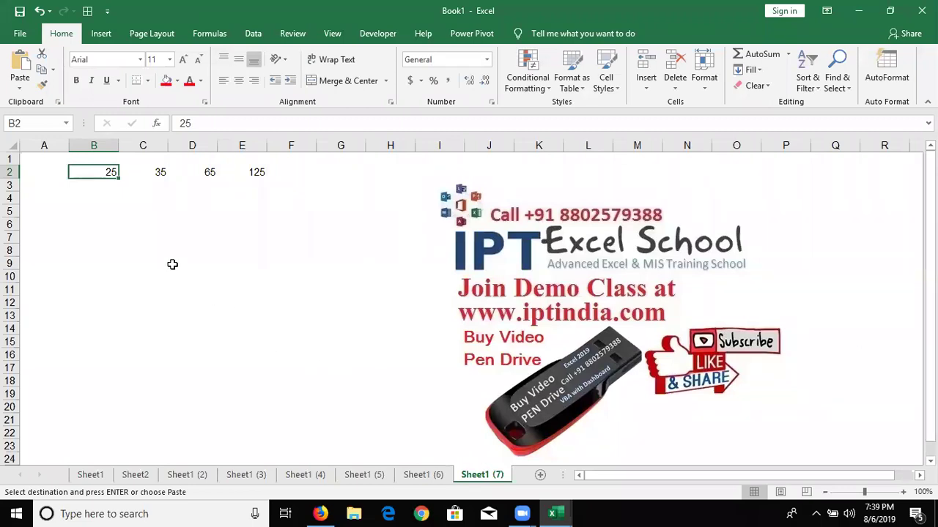
pyautogui.click(142, 221)
pyautogui.hotkey('ctrl', 'v')
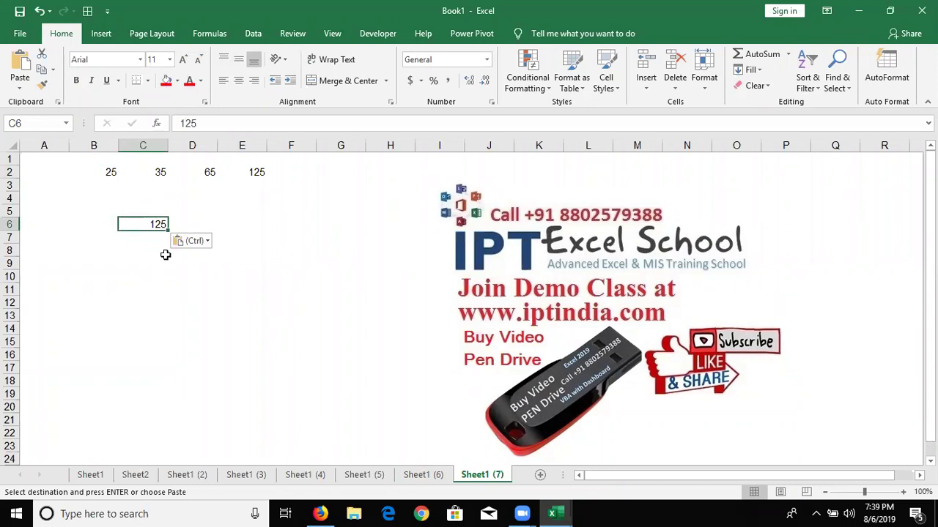
pyautogui.press('Delete')
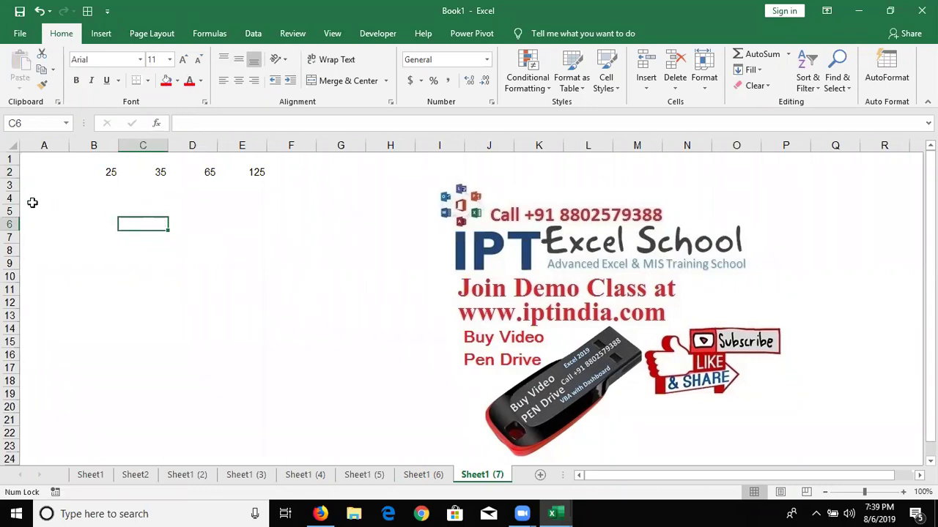
pyautogui.click(87, 174)
pyautogui.moveTo(137, 180); pyautogui.dragTo(387, 224)
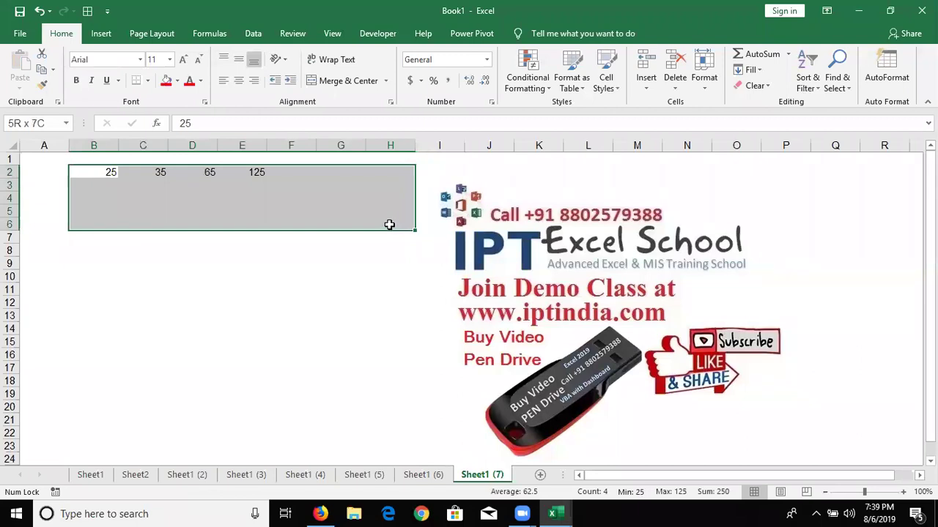
pyautogui.press('Delete')
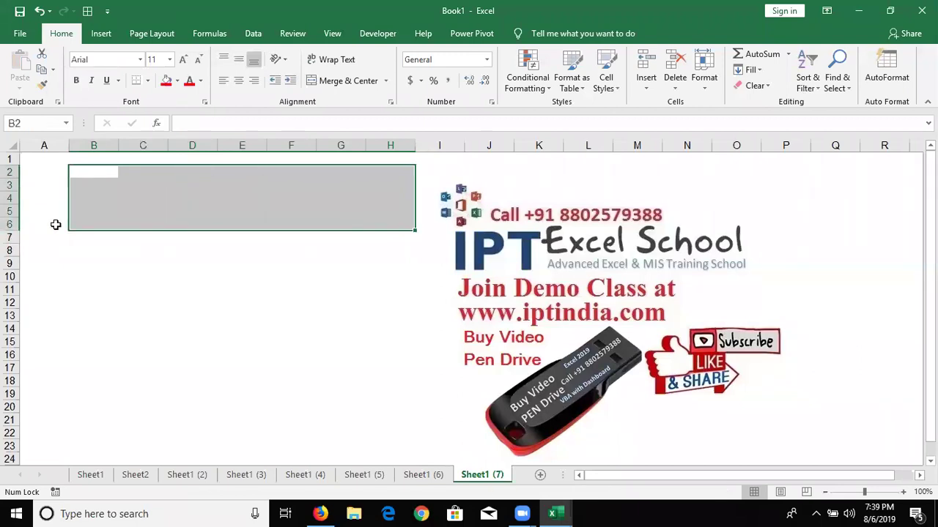
# - Fill A6:C17 light green and E5:G17 yellow
pyautogui.moveTo(54, 224); pyautogui.dragTo(159, 366)
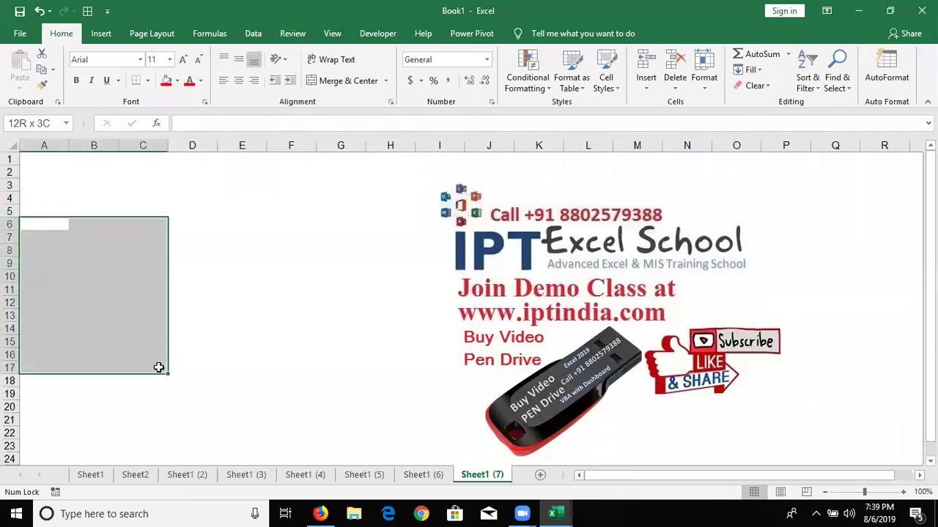
pyautogui.click(177, 81)
pyautogui.click(213, 188)
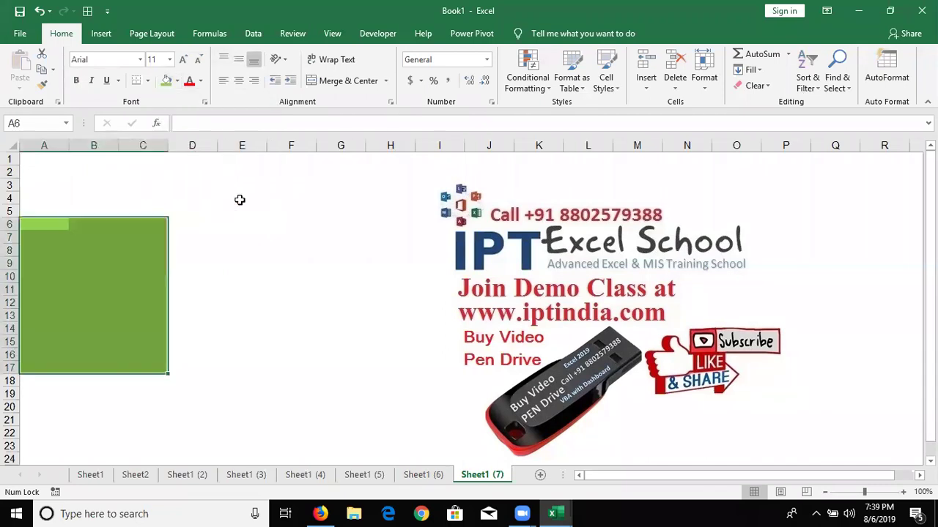
pyautogui.moveTo(247, 212)
pyautogui.mouseDown()
pyautogui.moveTo(390, 305)
pyautogui.moveTo(362, 370)
pyautogui.mouseUp()
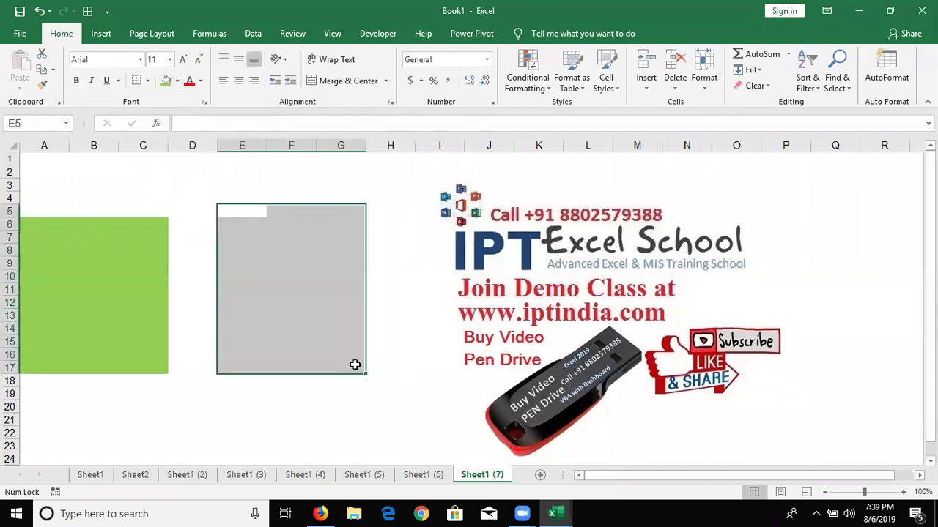
pyautogui.click(177, 81)
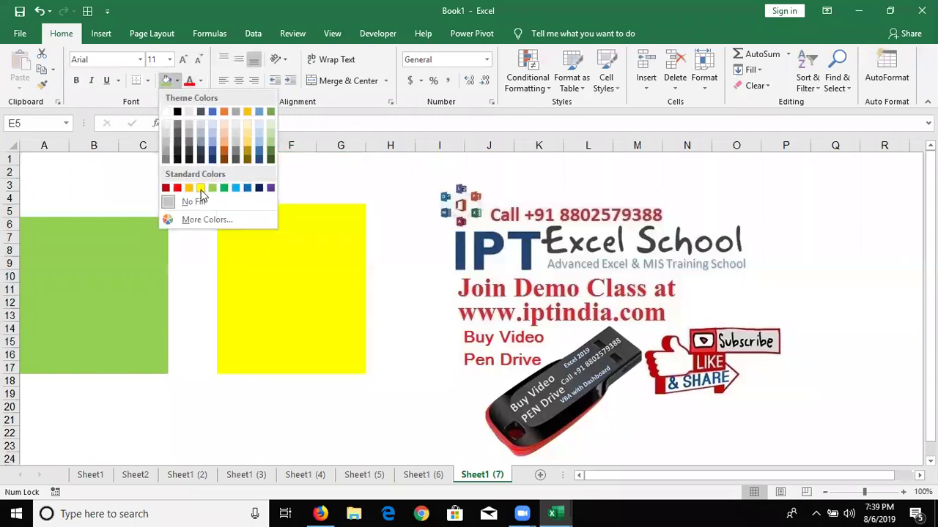
pyautogui.click(201, 190)
pyautogui.click(193, 276)
# - Label the green block 'a' in A5 and the yellow block 'b' in E4
pyautogui.click(43, 211)
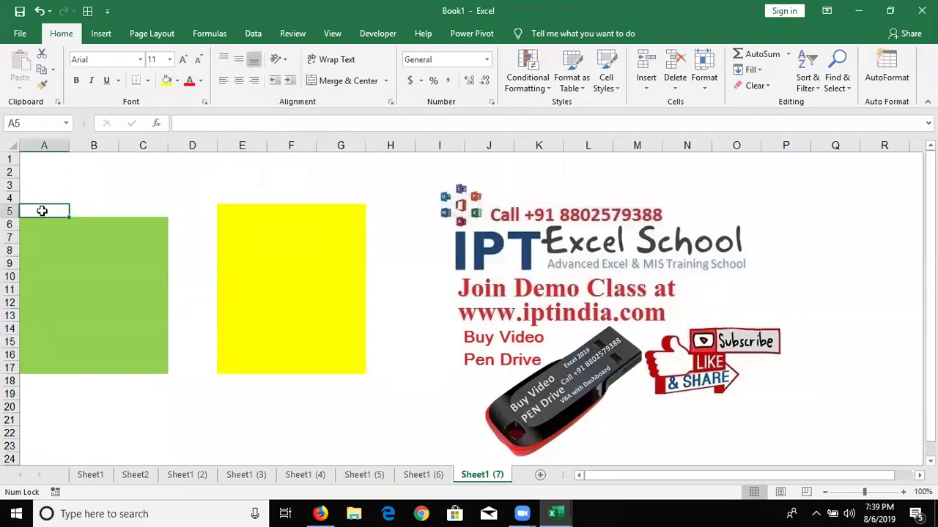
pyautogui.write('a')
pyautogui.click(260, 197)
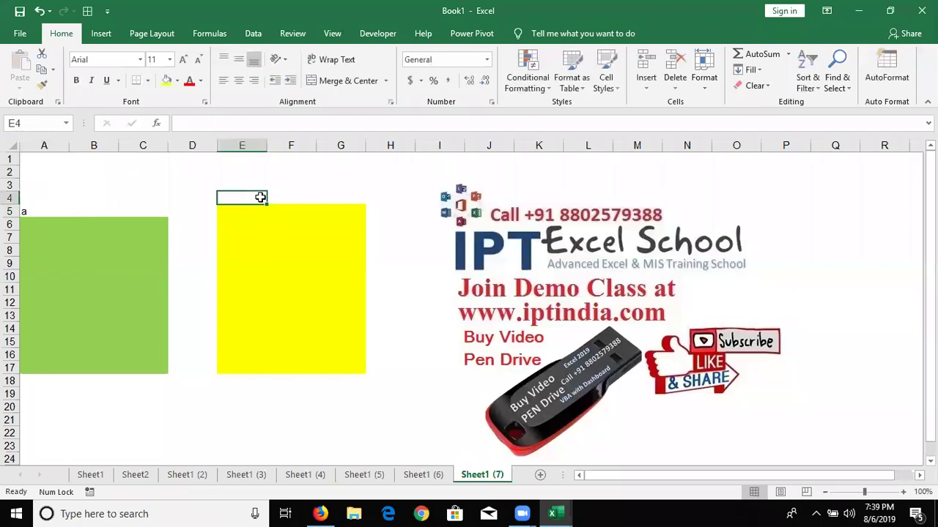
pyautogui.write('b')
pyautogui.click(257, 236)
pyautogui.click(132, 251)
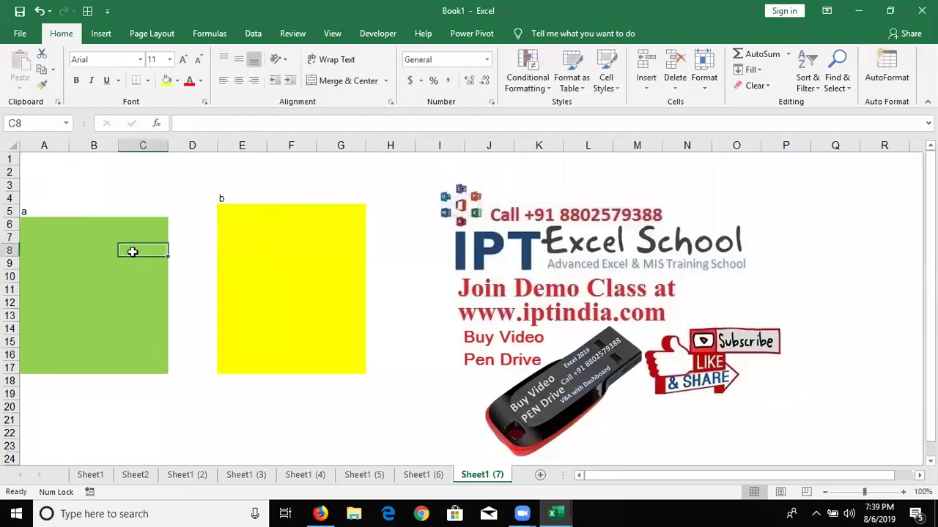
pyautogui.click(248, 261)
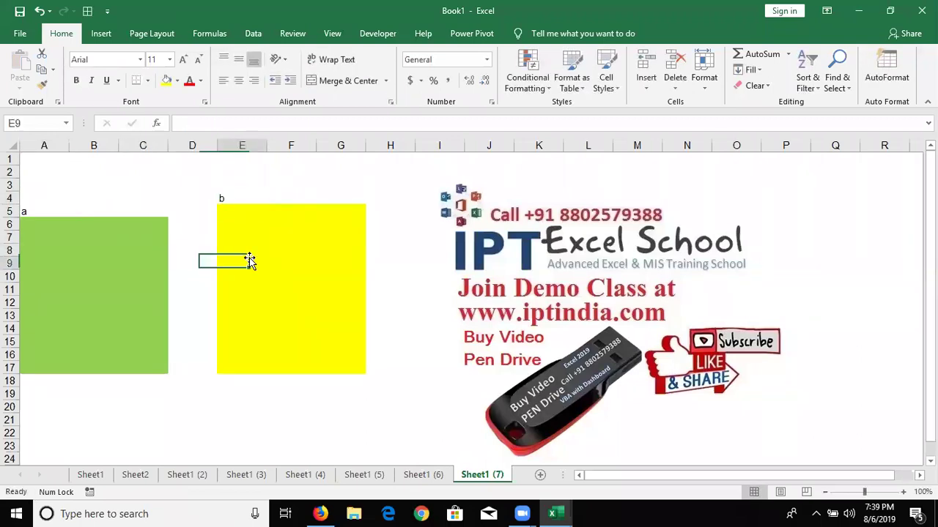
pyautogui.click(295, 43)
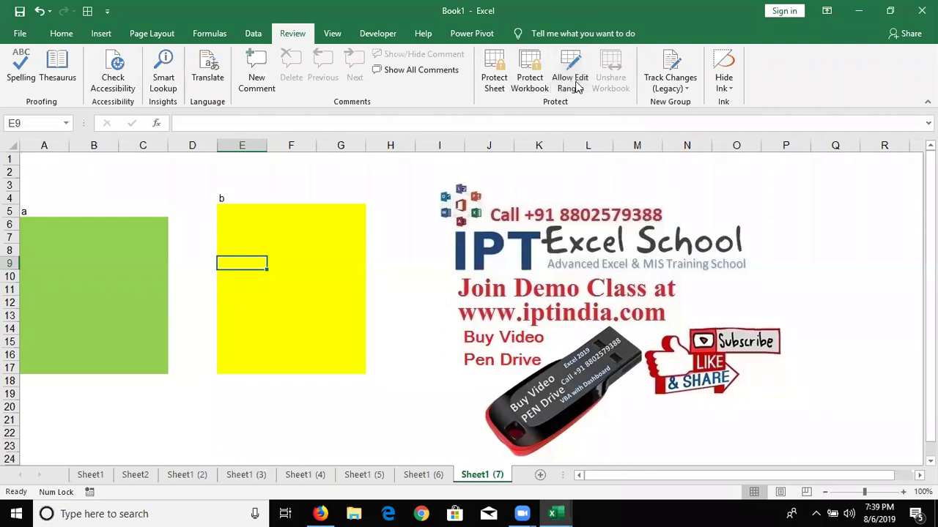
# - Select the green block A6:C17 and add it as password-protected edit range Range1
pyautogui.click(9, 223)
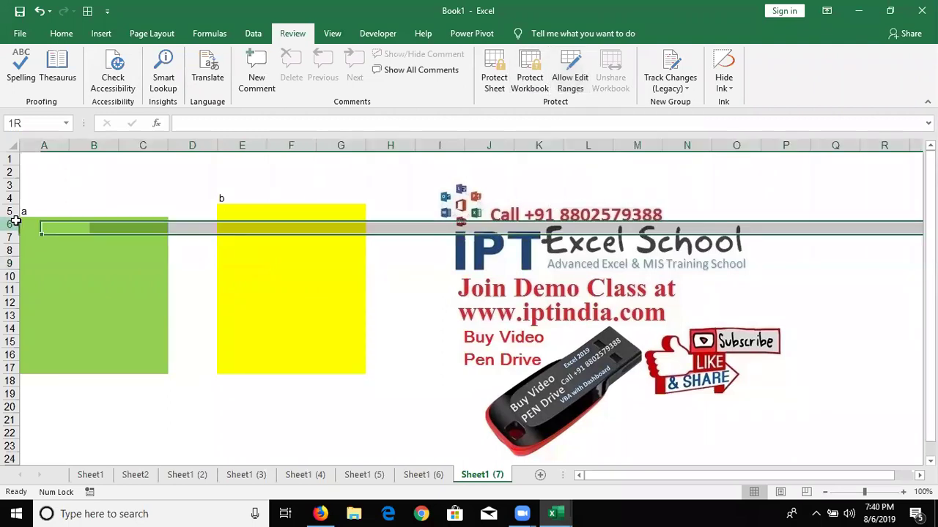
pyautogui.moveTo(32, 221); pyautogui.dragTo(128, 368)
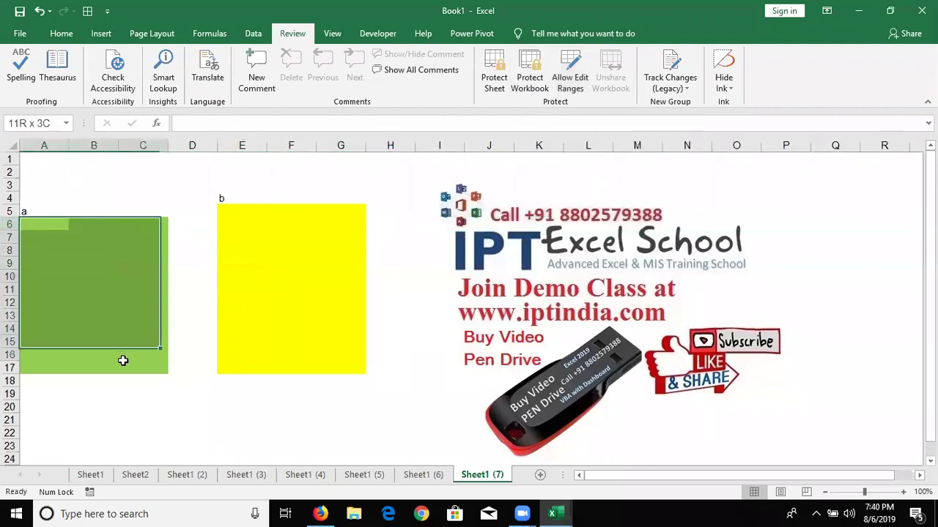
pyautogui.click(570, 73)
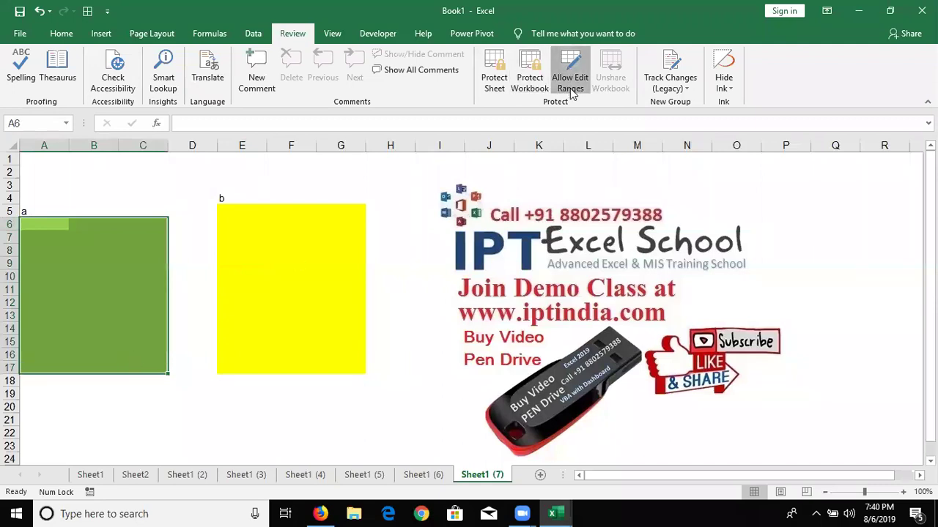
pyautogui.click(359, 242)
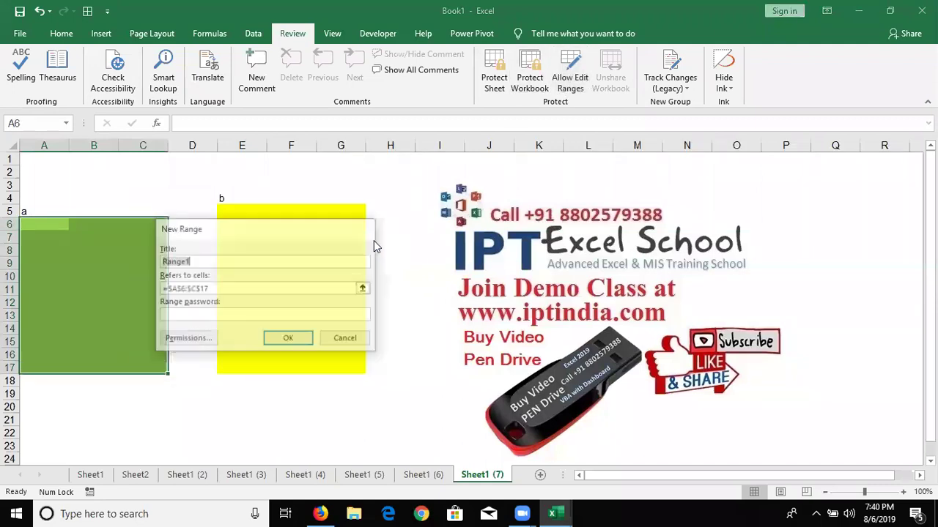
pyautogui.click(271, 315)
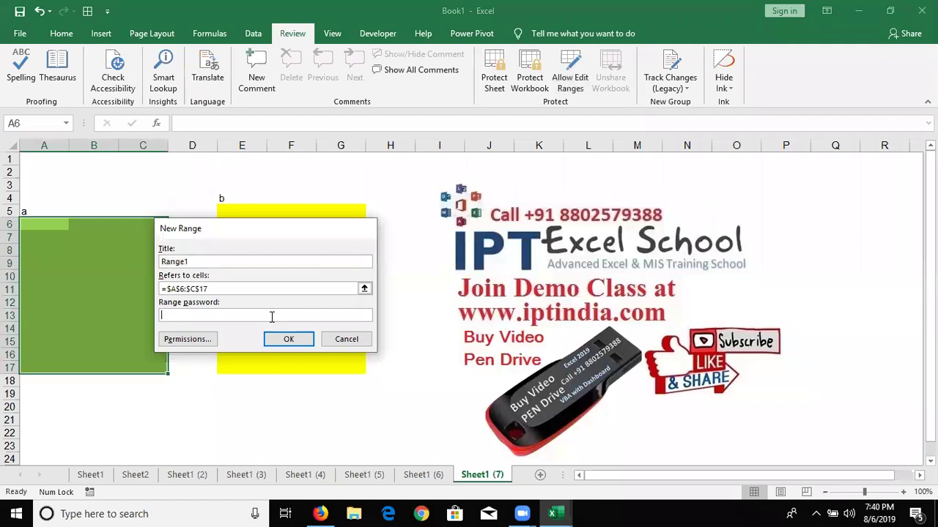
pyautogui.write('1')
pyautogui.press('Return')
pyautogui.write('1')
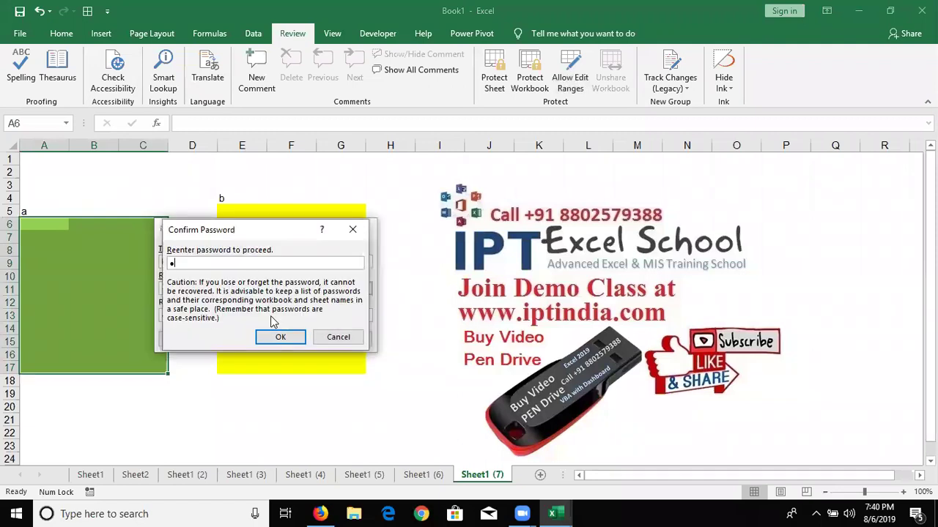
pyautogui.click(265, 337)
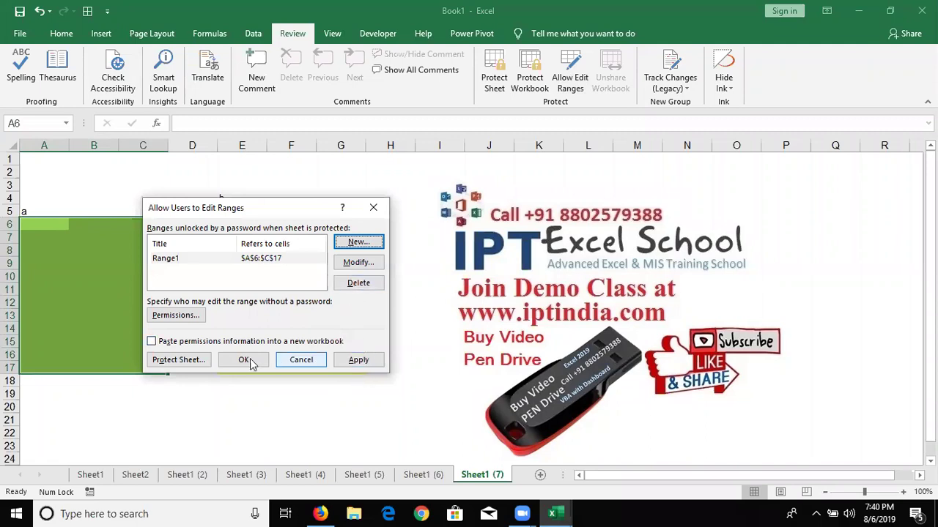
# - Add Range2 for the yellow block E5:G17 with its own password, then apply both ranges
pyautogui.click(359, 246)
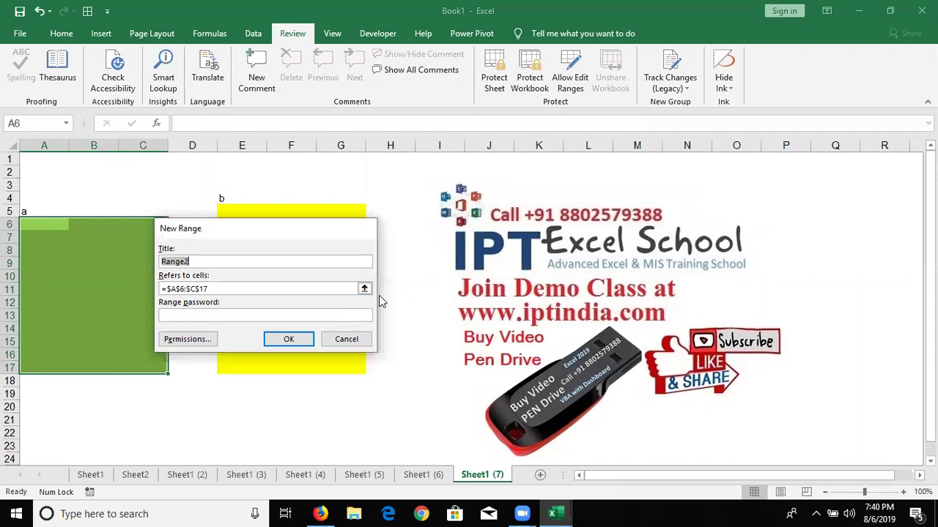
pyautogui.click(364, 289)
pyautogui.click(244, 210)
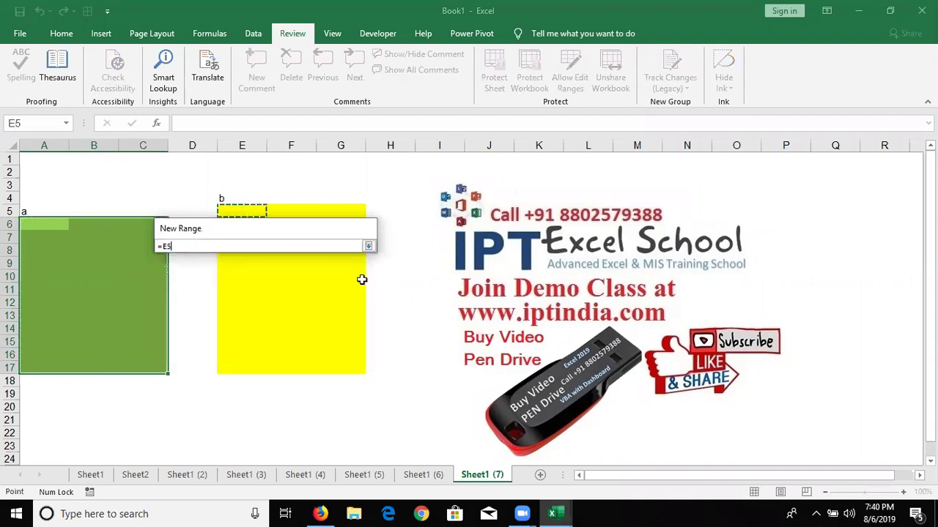
pyautogui.moveTo(361, 279); pyautogui.dragTo(362, 366)
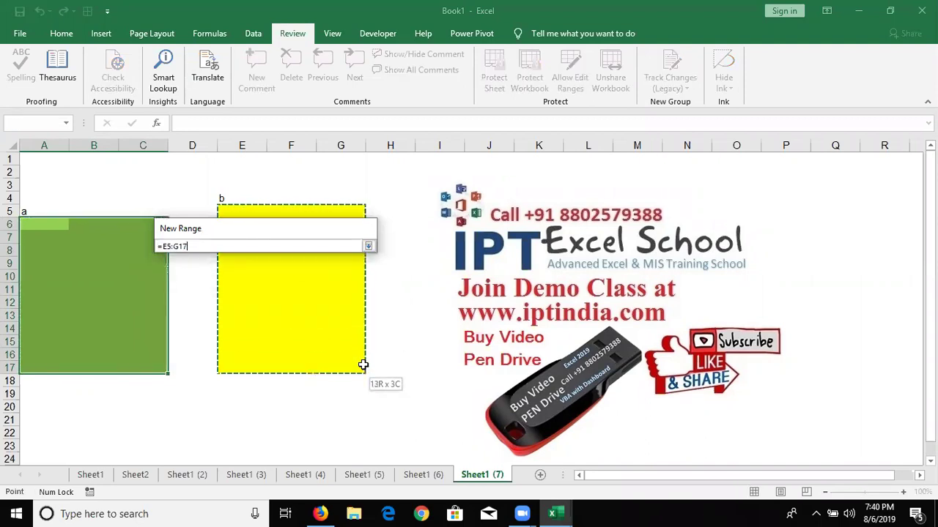
pyautogui.click(367, 247)
pyautogui.click(179, 315)
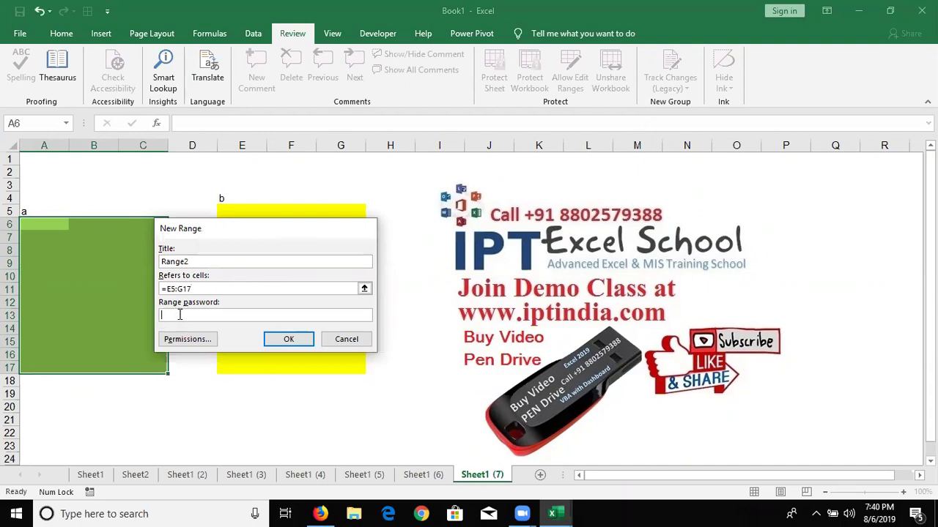
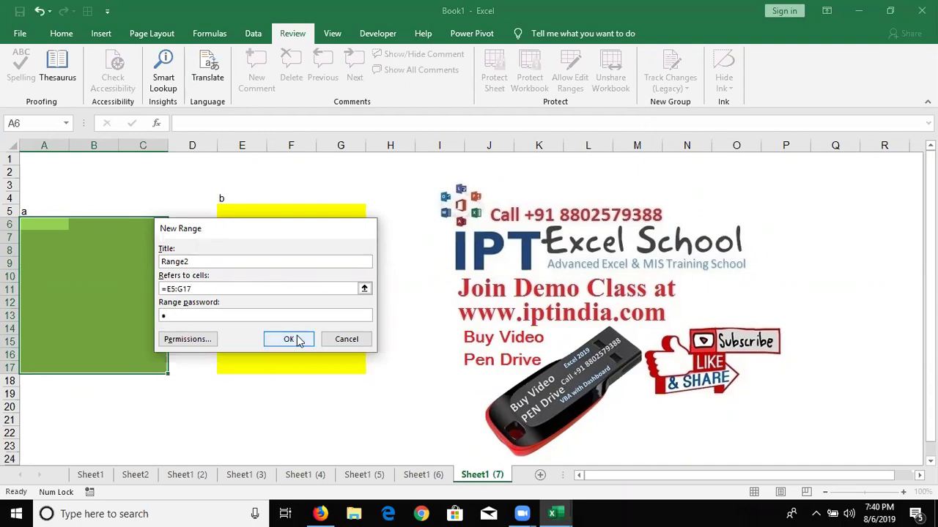
pyautogui.click(296, 339)
pyautogui.write('1')
pyautogui.click(292, 335)
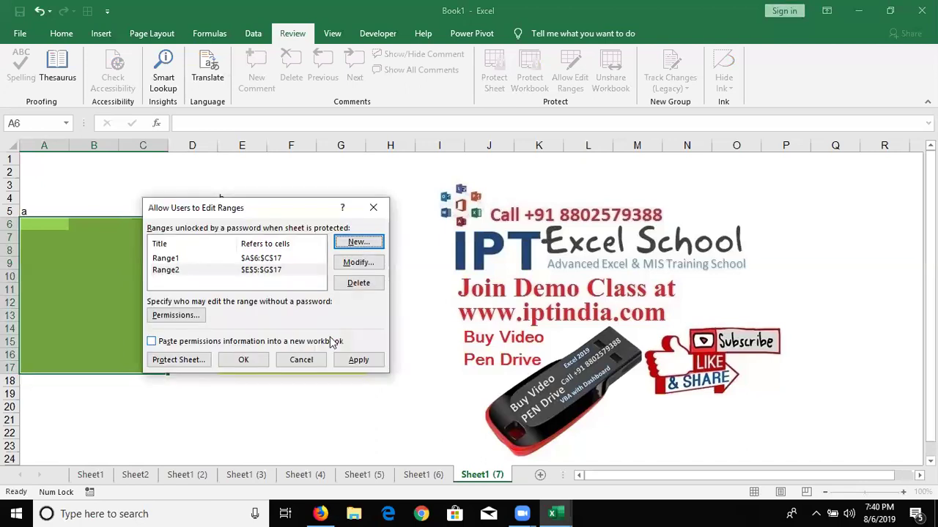
pyautogui.click(362, 362)
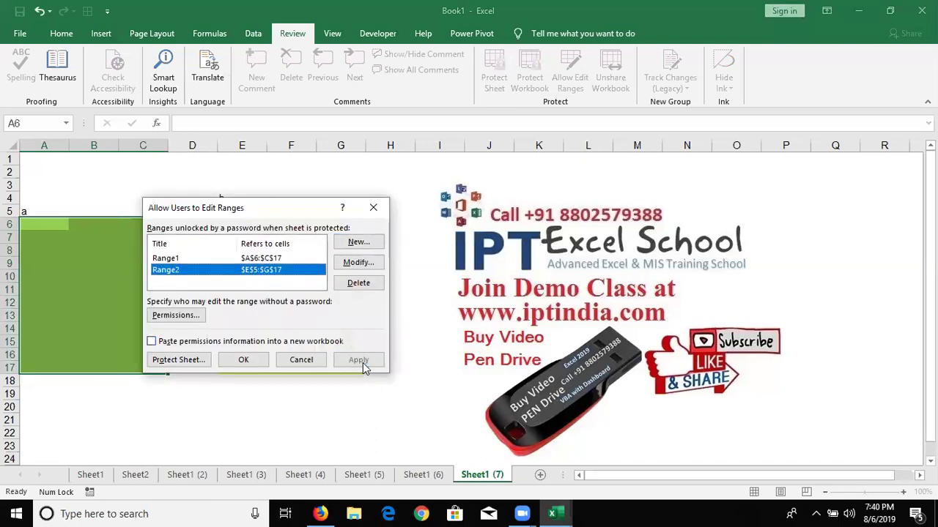
pyautogui.click(245, 363)
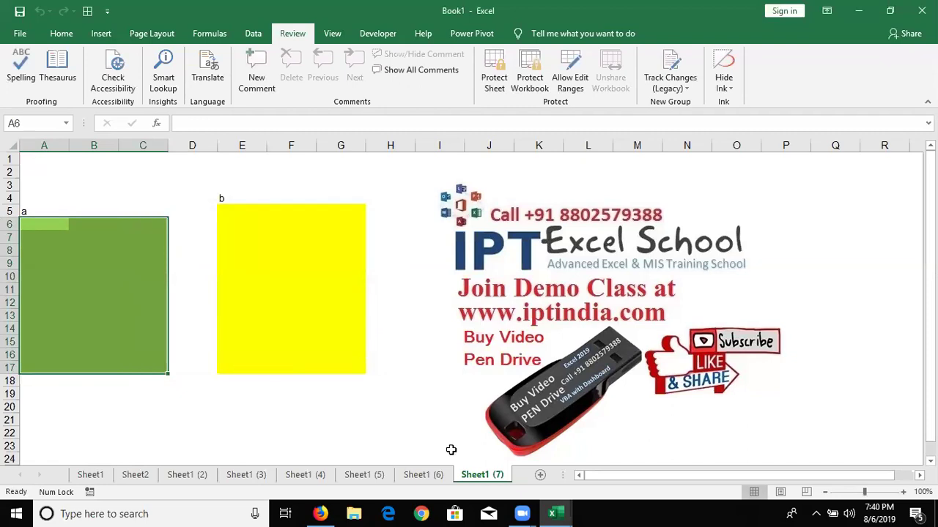
pyautogui.rightClick(466, 475)
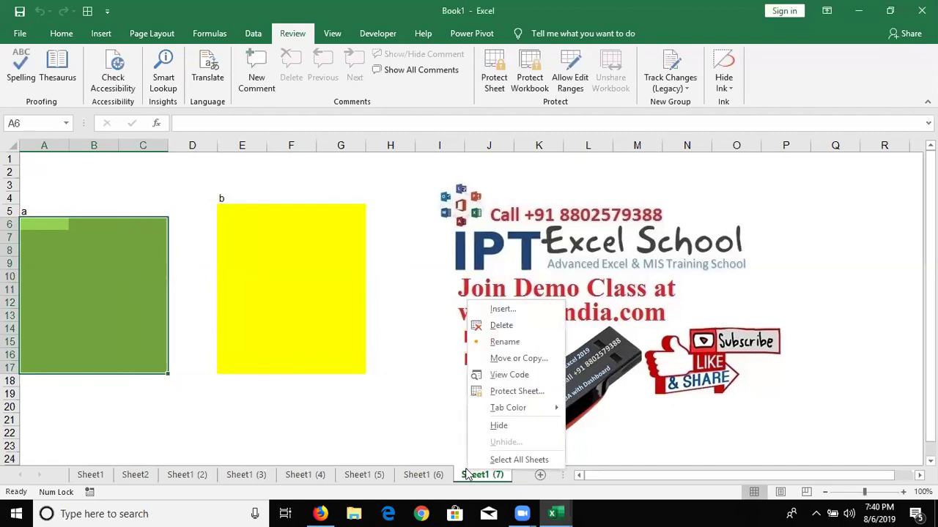
pyautogui.click(500, 393)
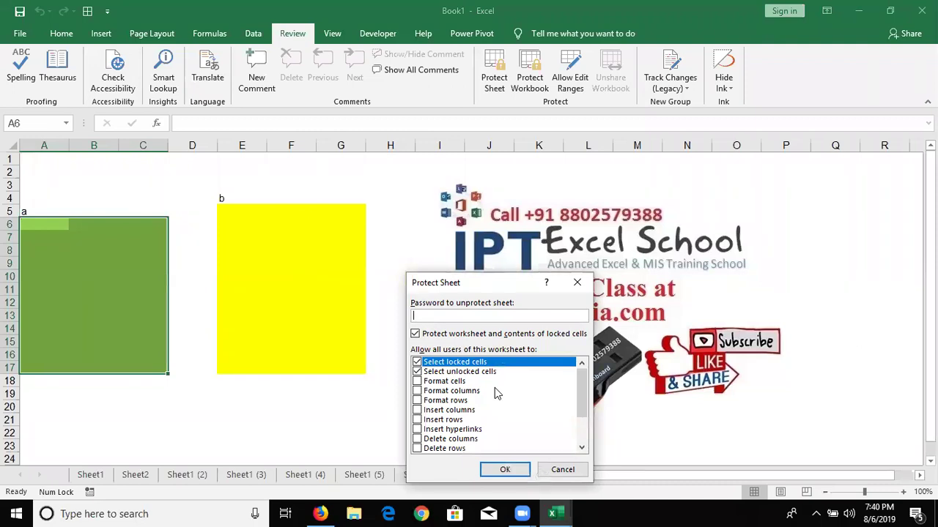
pyautogui.click(504, 469)
pyautogui.click(115, 315)
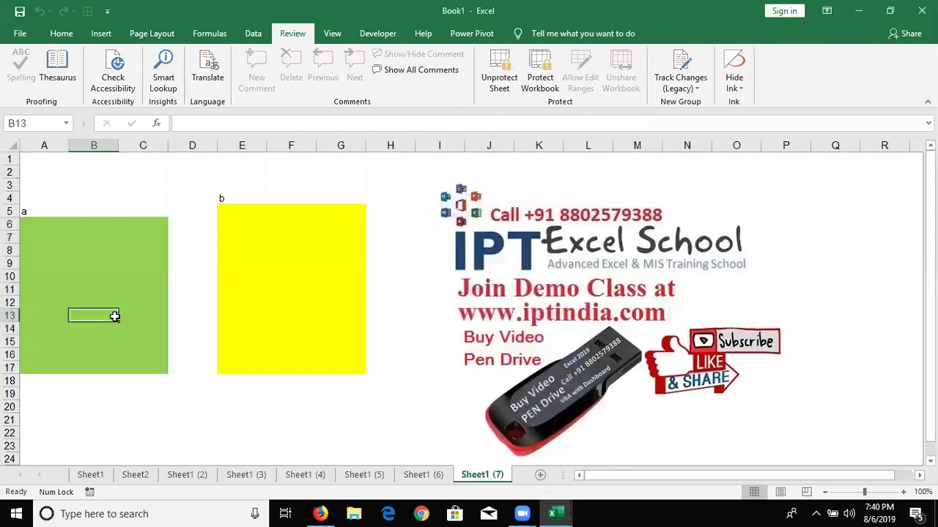
pyautogui.doubleClick(115, 315)
pyautogui.write('1')
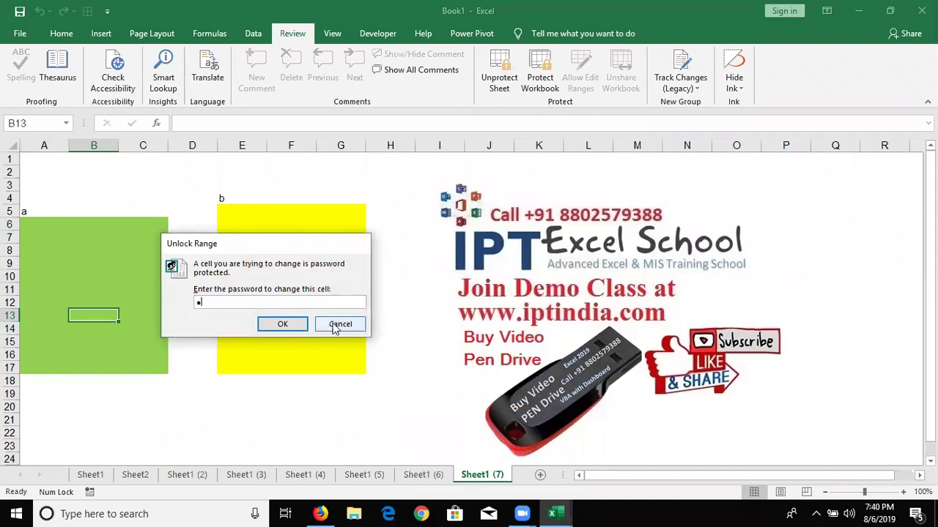
pyautogui.click(333, 324)
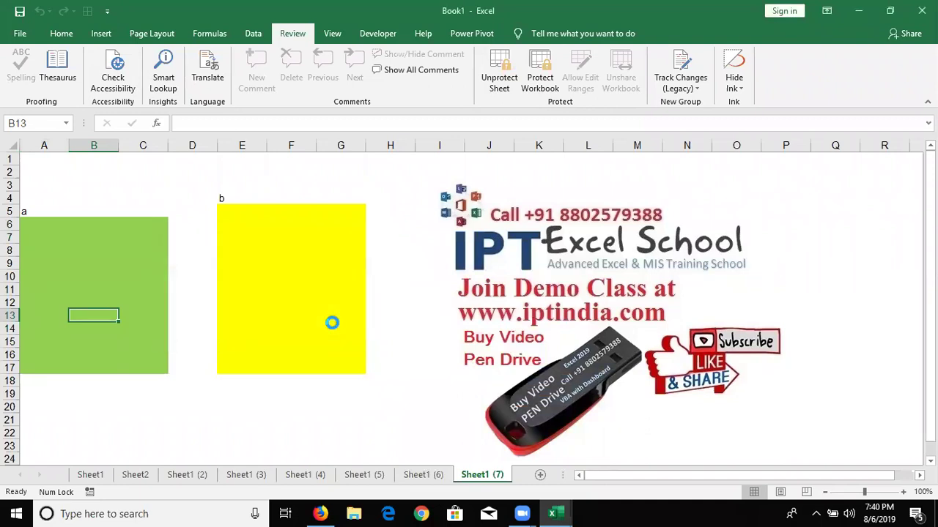
pyautogui.click(103, 286)
pyautogui.doubleClick(335, 288)
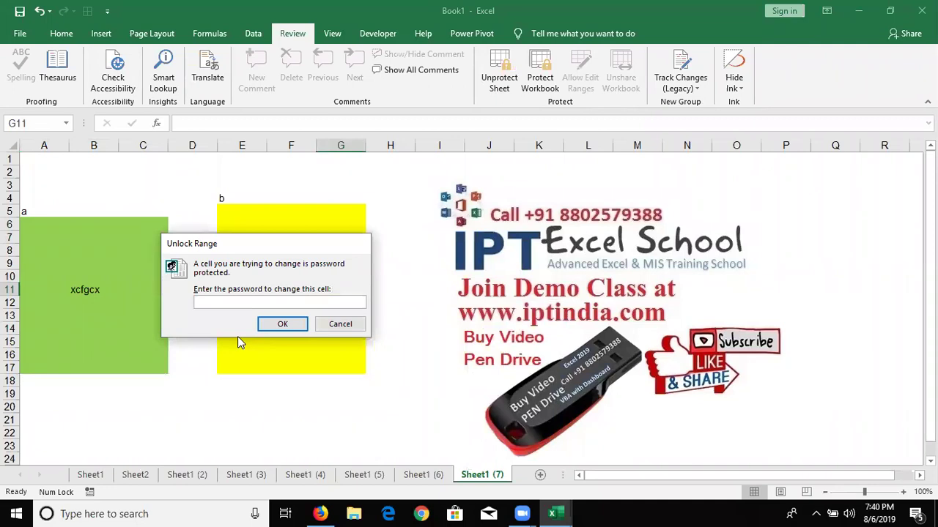
pyautogui.press('Escape')
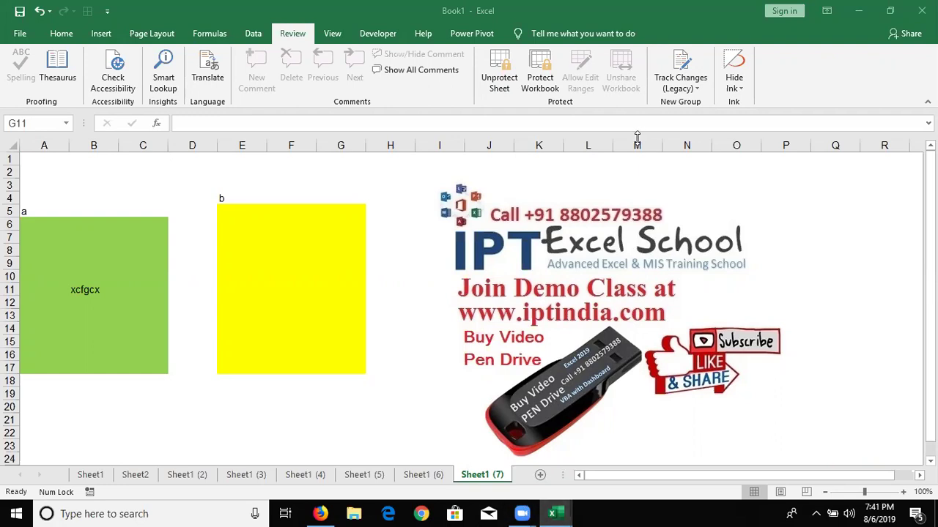
pyautogui.click(470, 472)
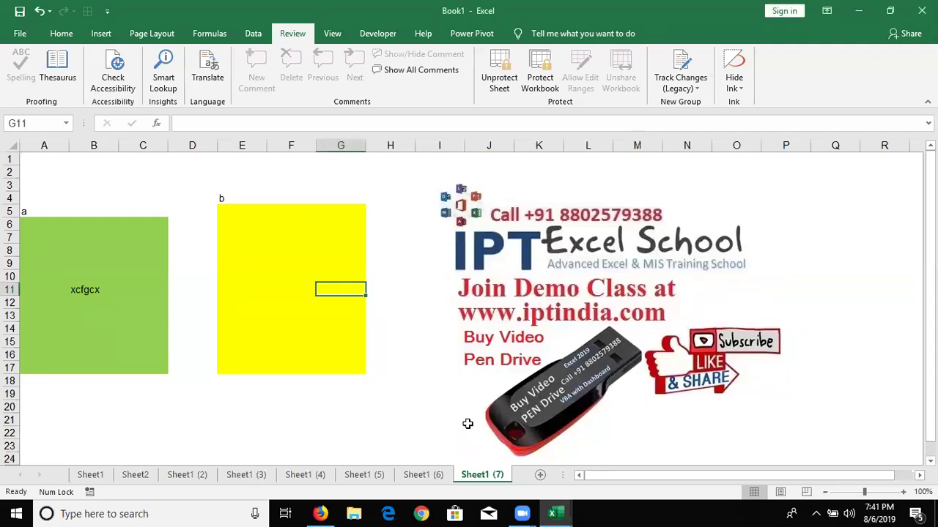
# - Permanently delete the Sheet1 (7) sheet
pyautogui.rightClick(483, 477)
pyautogui.press('Escape')
pyautogui.rightClick(489, 476)
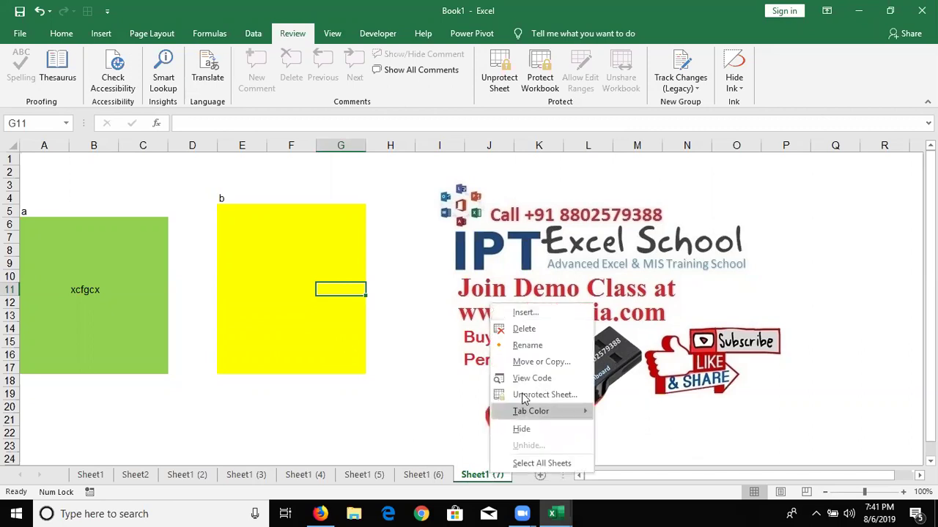
pyautogui.click(542, 331)
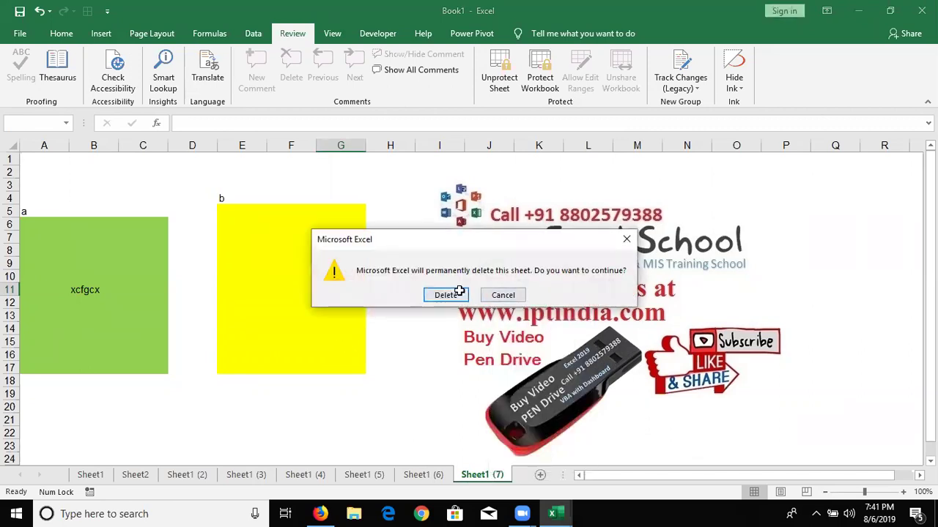
pyautogui.click(446, 296)
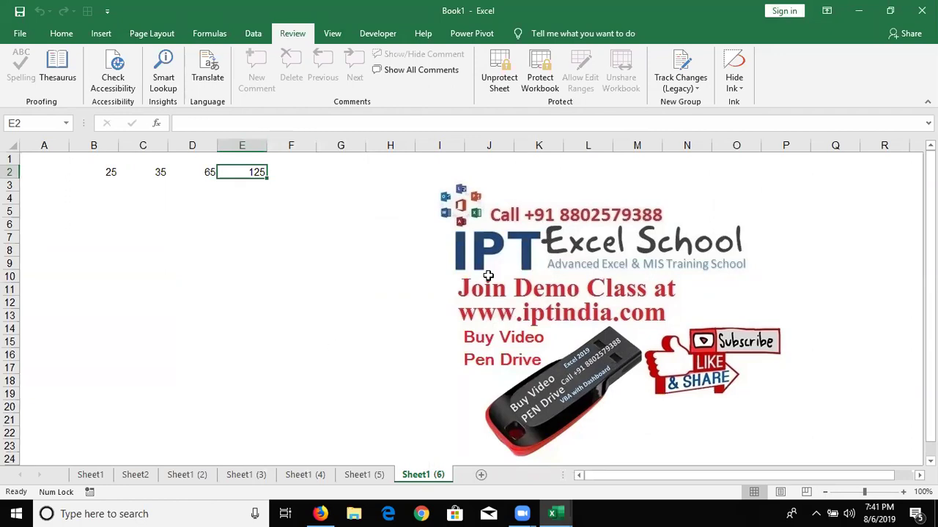
# - Protect the workbook structure without a password and confirm sheet actions are blocked
pyautogui.click(551, 88)
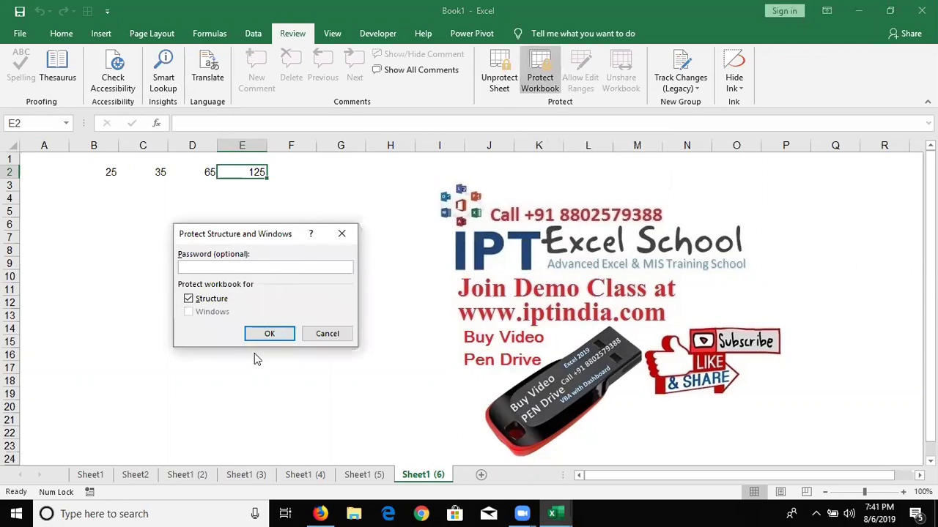
pyautogui.click(268, 341)
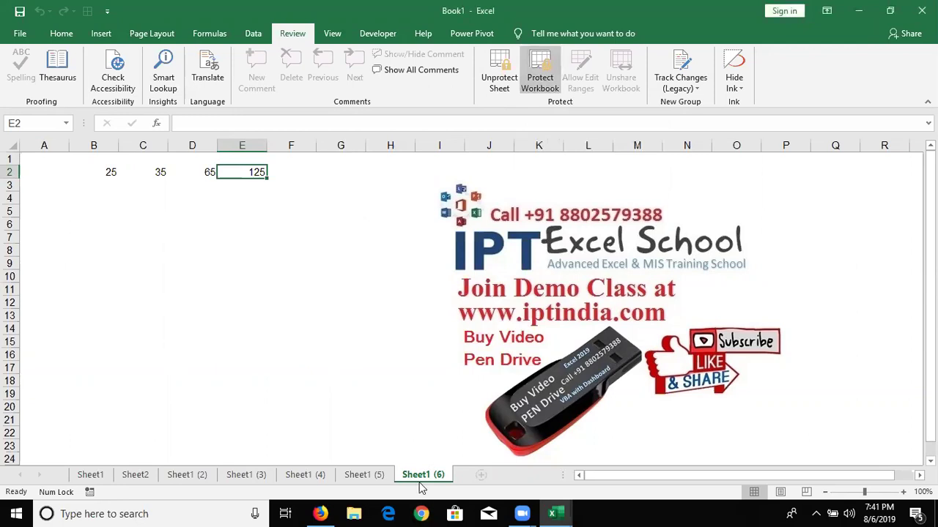
pyautogui.rightClick(422, 480)
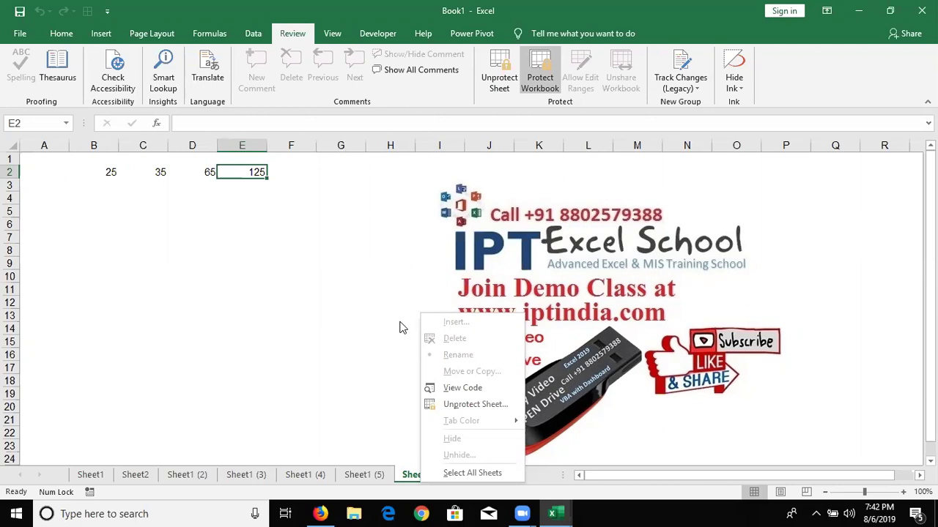
pyautogui.press('Escape')
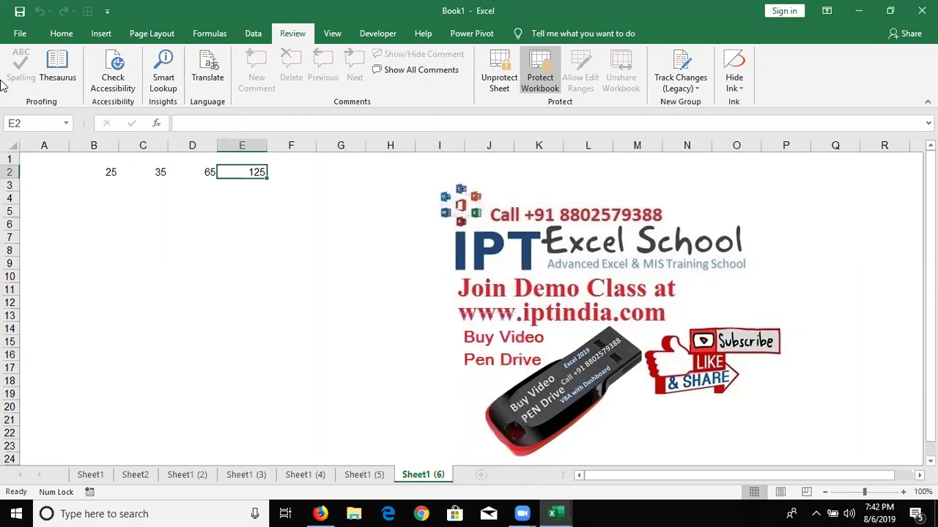
# - Open General Options from Save As to Desktop, then close it and cancel without setting passwords
pyautogui.click(18, 33)
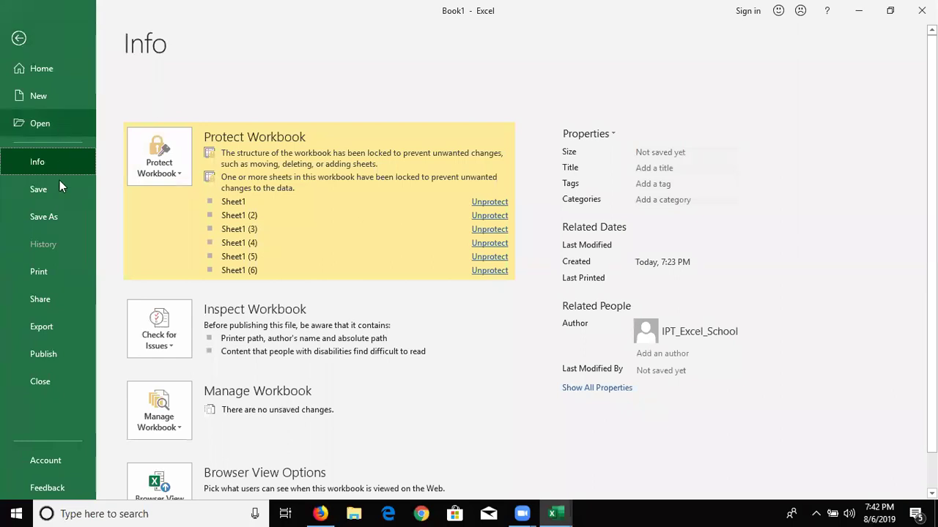
pyautogui.click(60, 220)
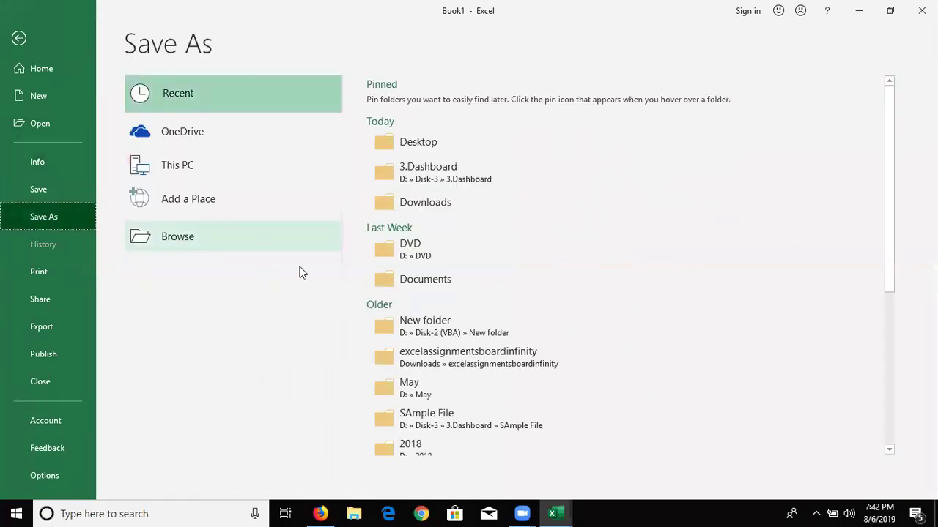
pyautogui.click(420, 143)
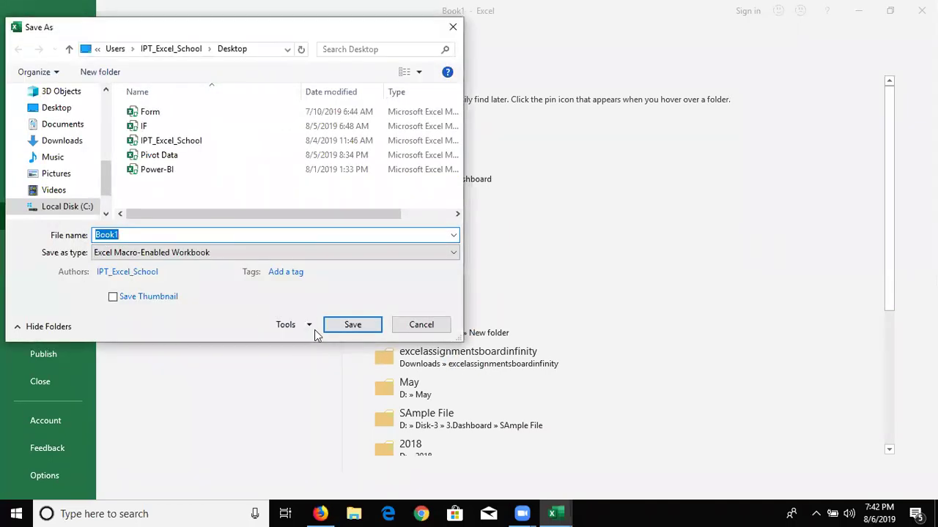
pyautogui.click(313, 328)
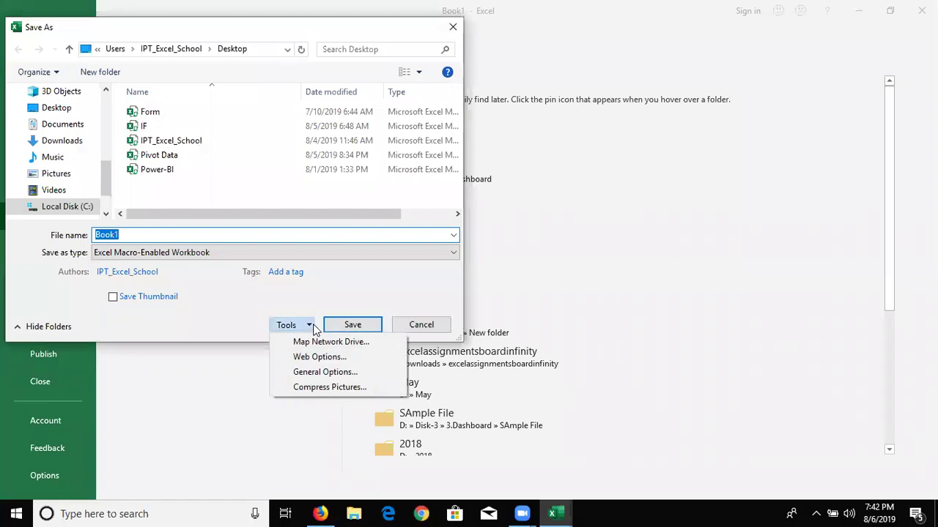
pyautogui.click(335, 372)
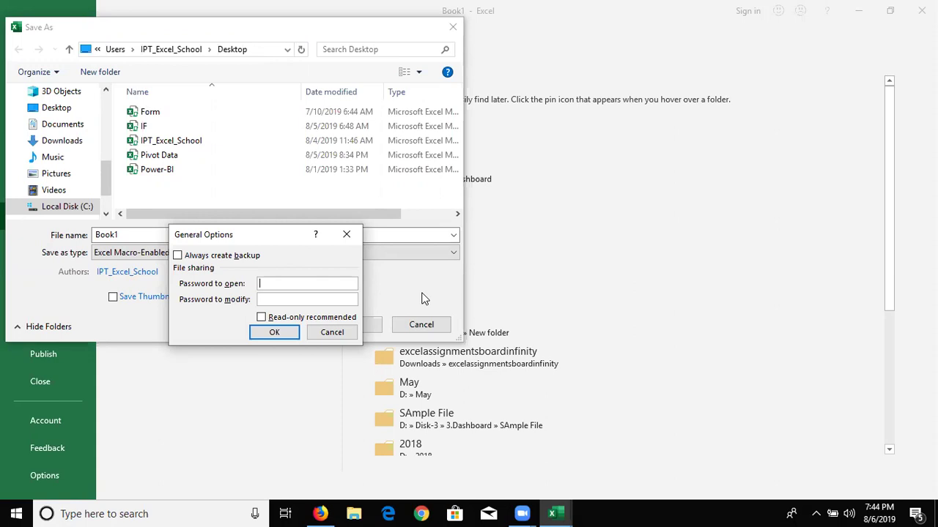
pyautogui.click(340, 336)
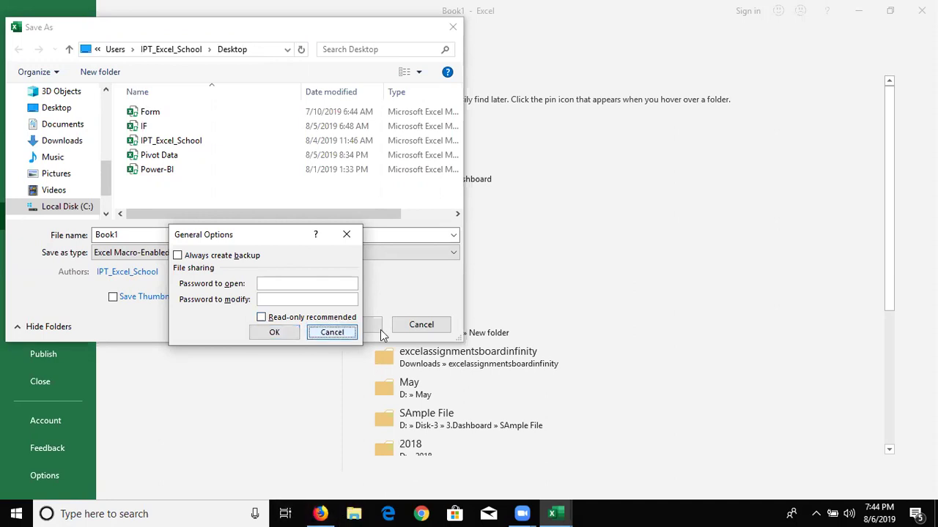
pyautogui.click(401, 329)
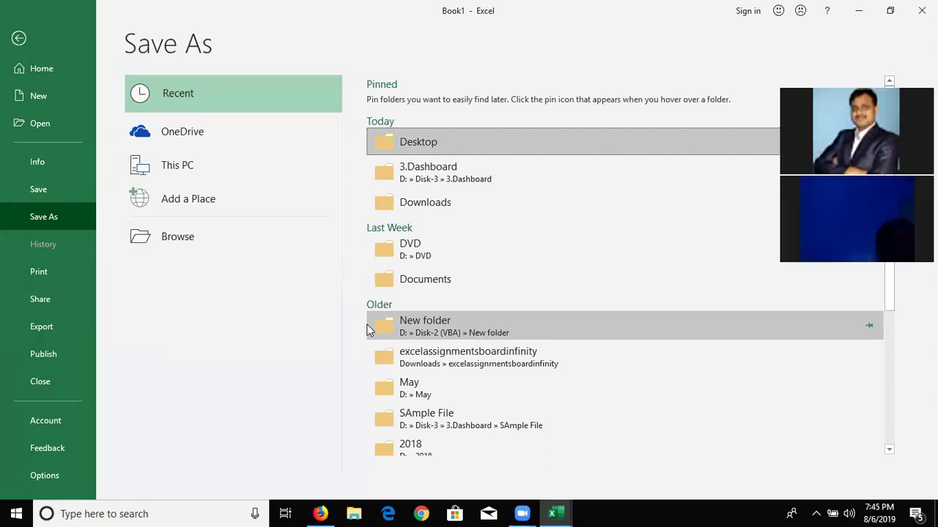
# - Reopen the Save As dialog and cancel it again, leaving Book1 unsaved
pyautogui.click(369, 328)
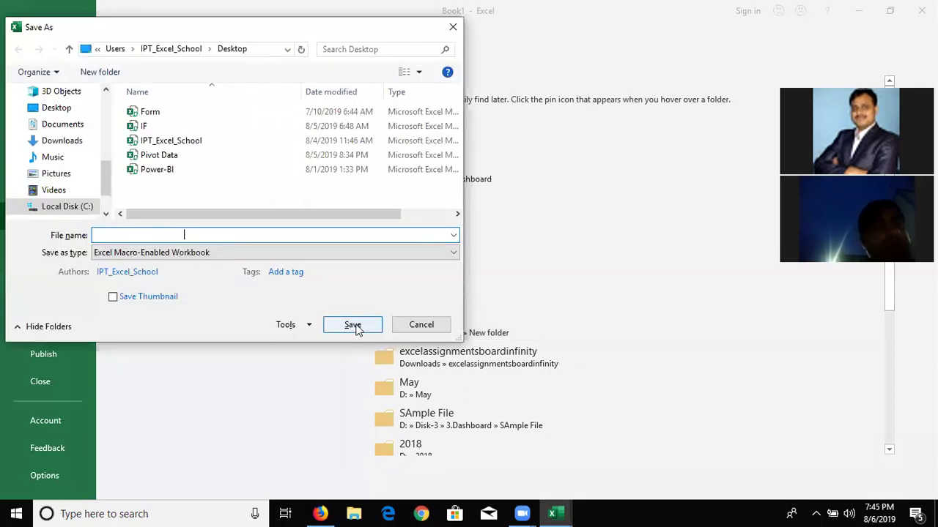
pyautogui.click(421, 325)
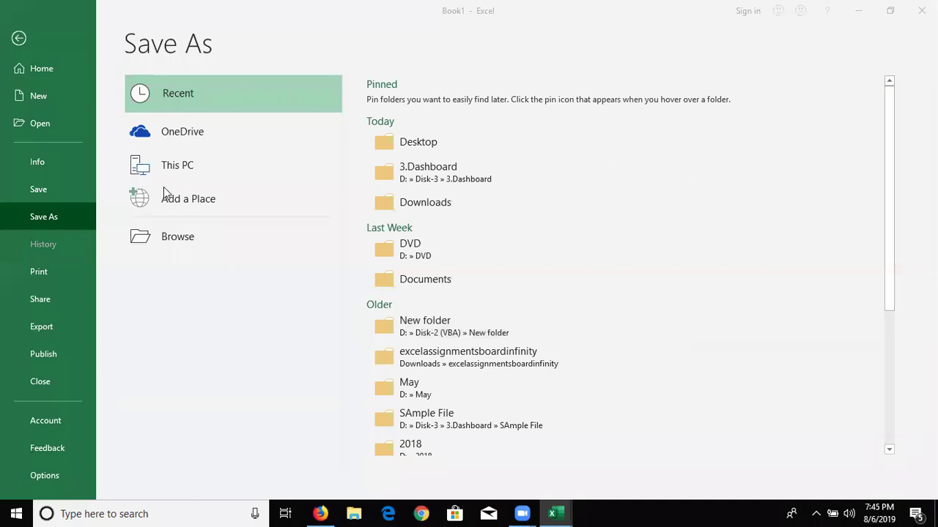
# - Start Encrypt with Password from Info, cancel it, and return to Sheet1 (6)
pyautogui.click(56, 162)
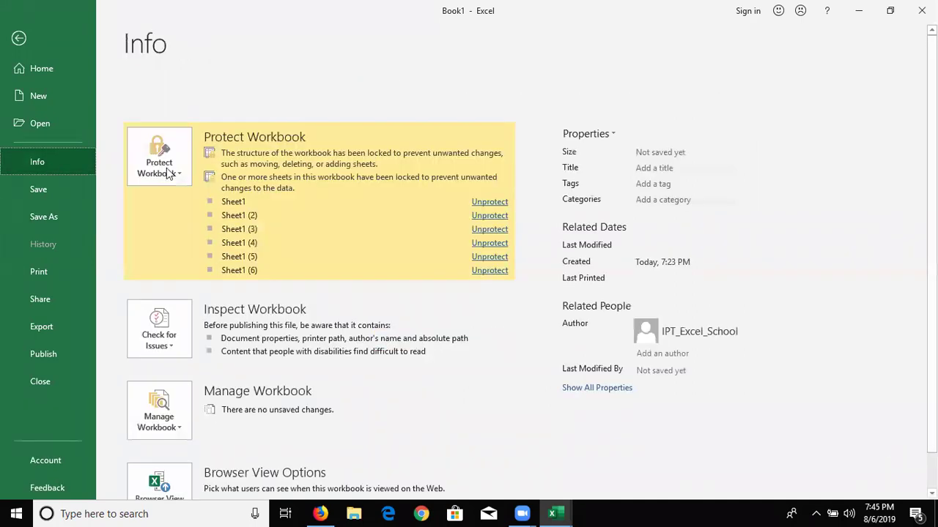
pyautogui.click(179, 174)
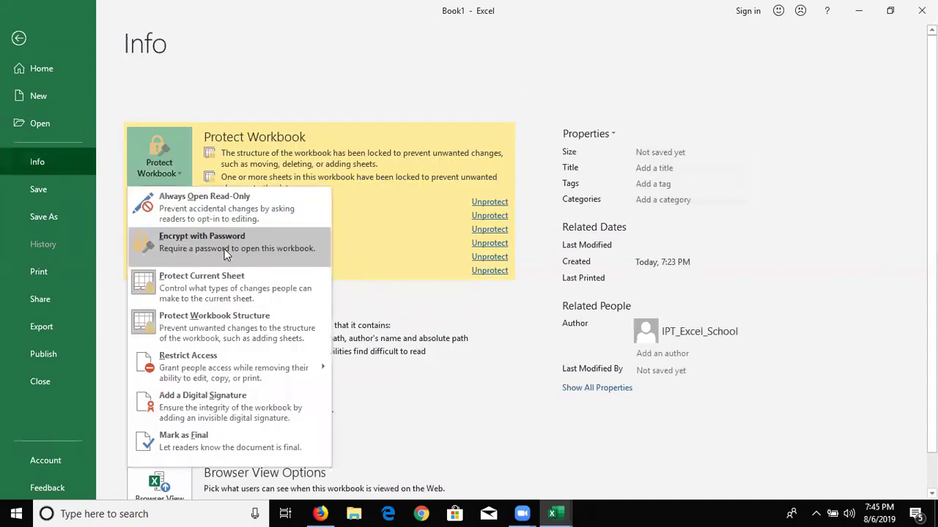
pyautogui.click(226, 252)
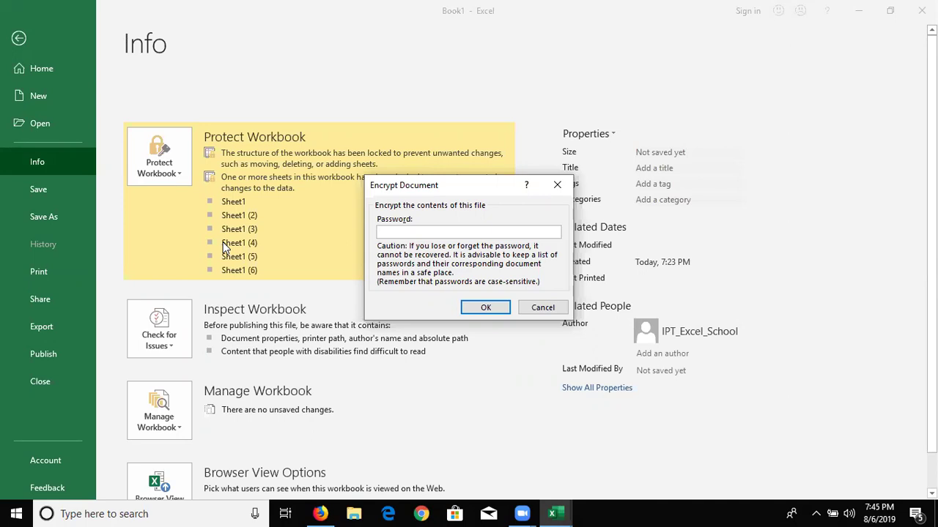
pyautogui.press('Escape')
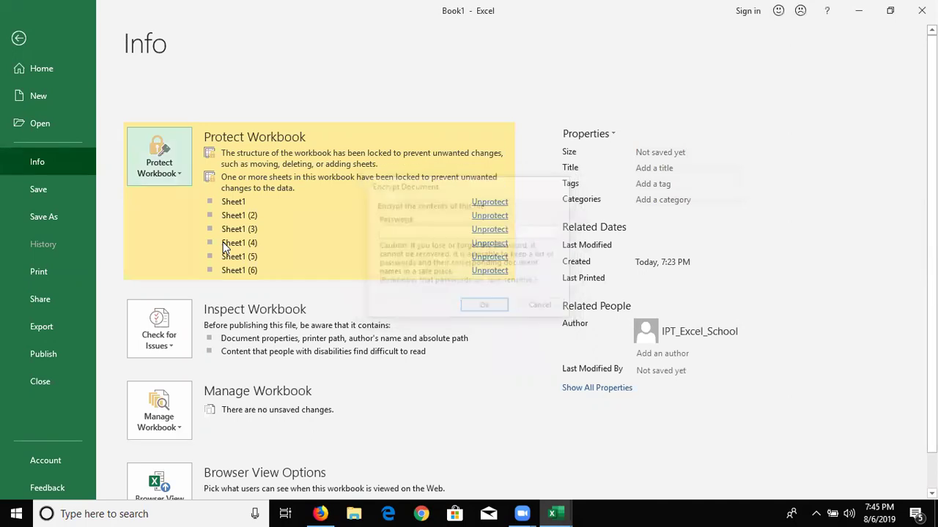
pyautogui.press('Escape')
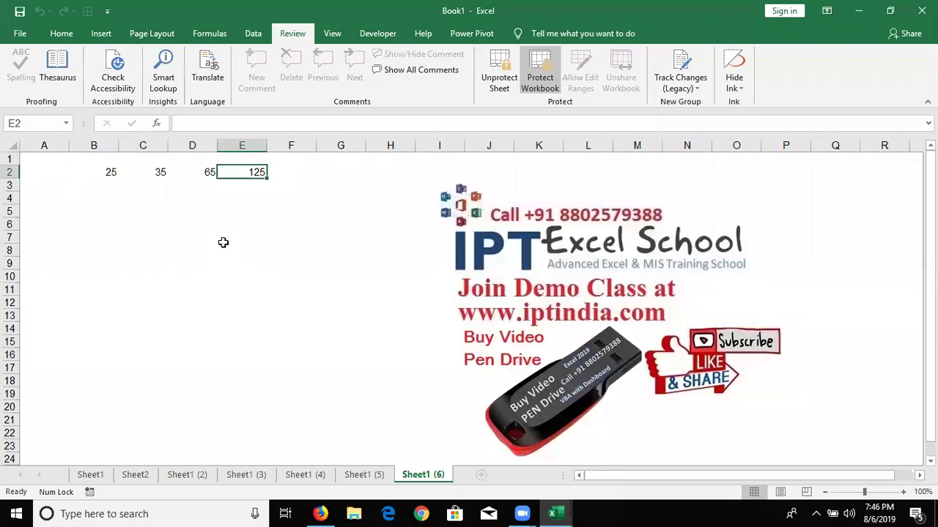
# - Show the Windows desktop with Win+D, hiding Excel
pyautogui.press('super+d')
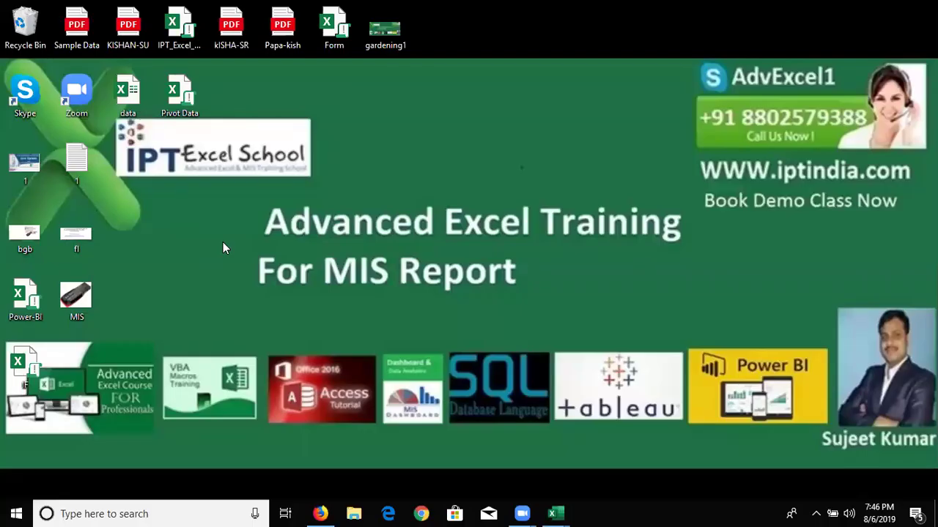